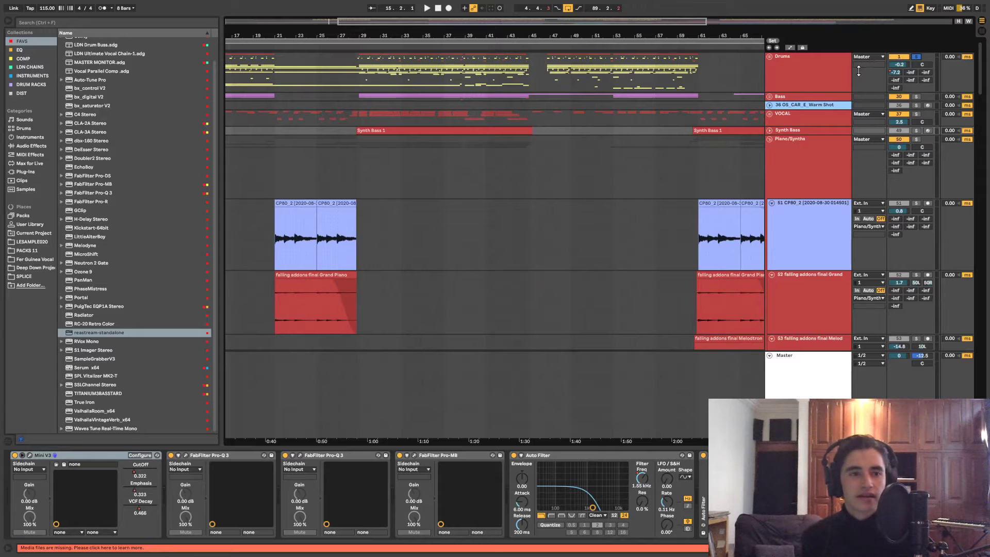
Unfold the Drums group, zoom in around bar 29 and play the soloed drums from there
drag(823, 92, 808, 177)
click(366, 107)
scroll(373, 119, up, 3)
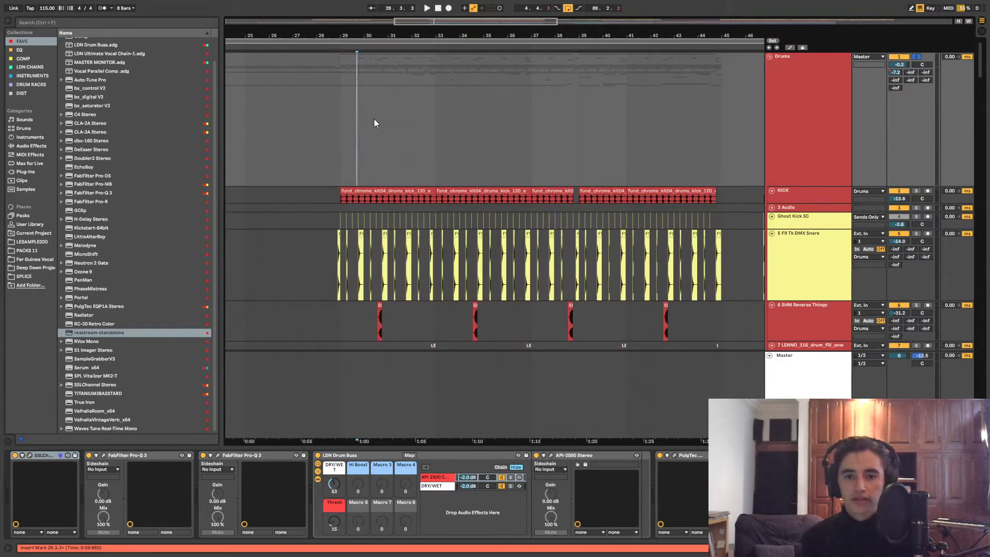
key(space)
Audition the Snare 1, Snare clap and Claps tracks one after another by soloing each during playback
scroll(487, 153, down, 8)
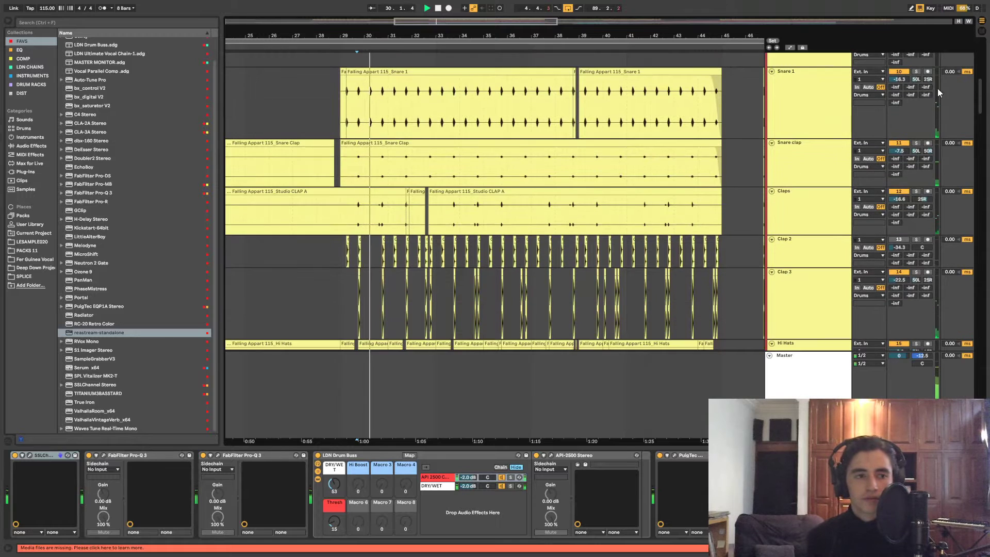
scroll(825, 145, down, 1)
click(918, 99)
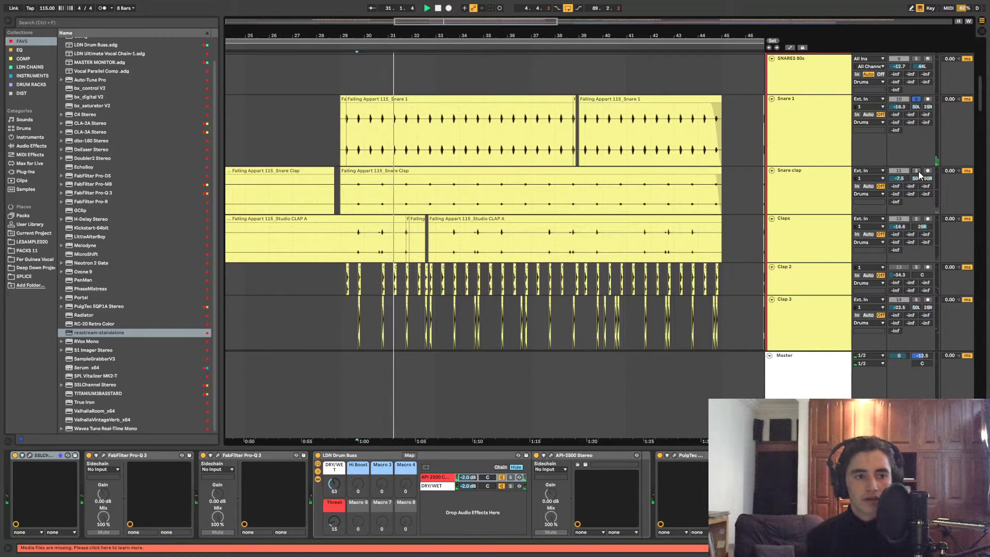
click(916, 171)
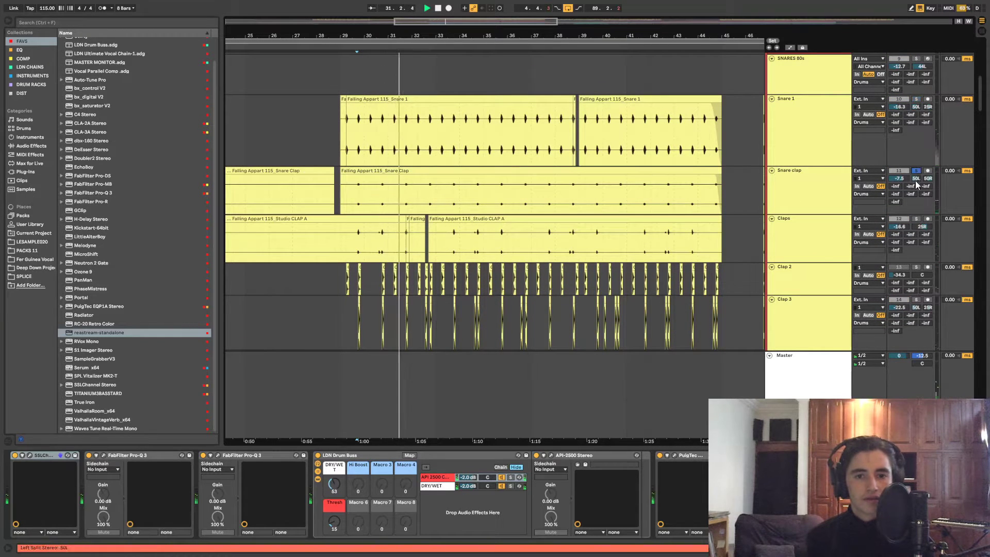
click(917, 219)
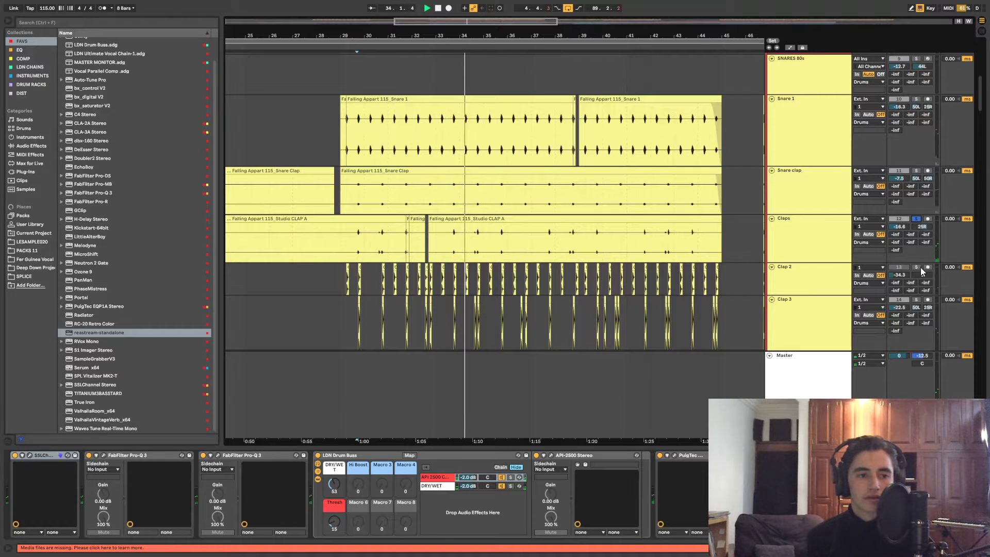
Listen to the Clap 3 track in solo, and stop playback
scroll(902, 264, down, 1)
click(916, 253)
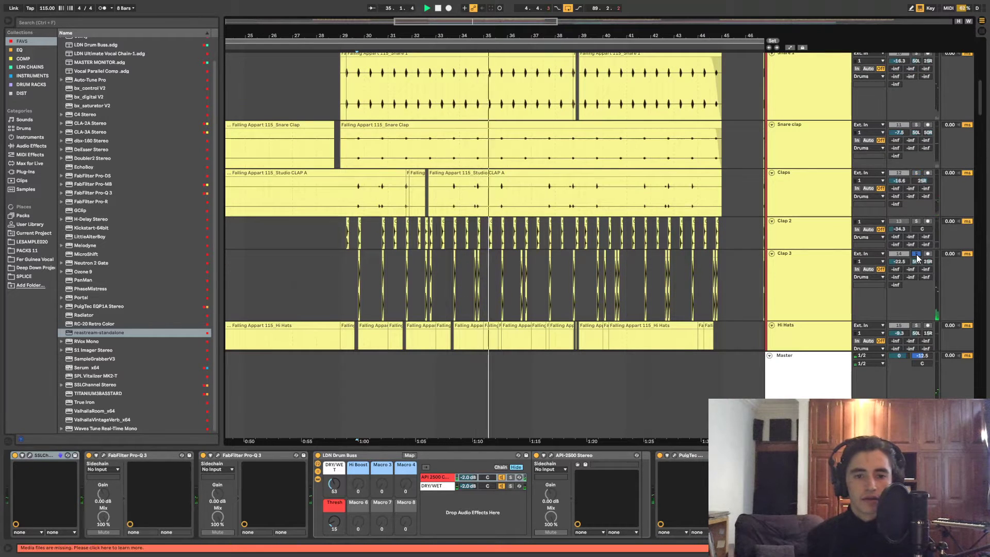
scroll(917, 255, down, 2)
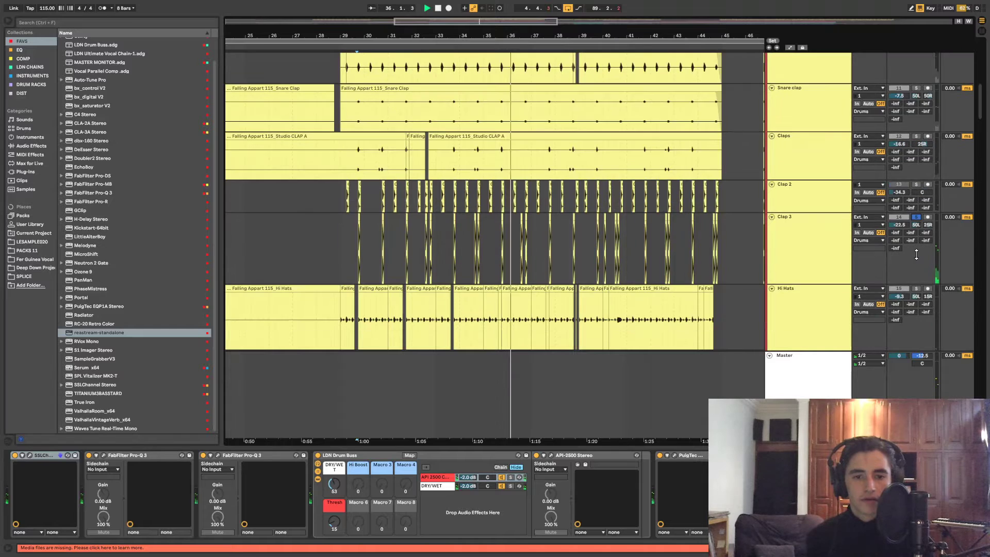
key(space)
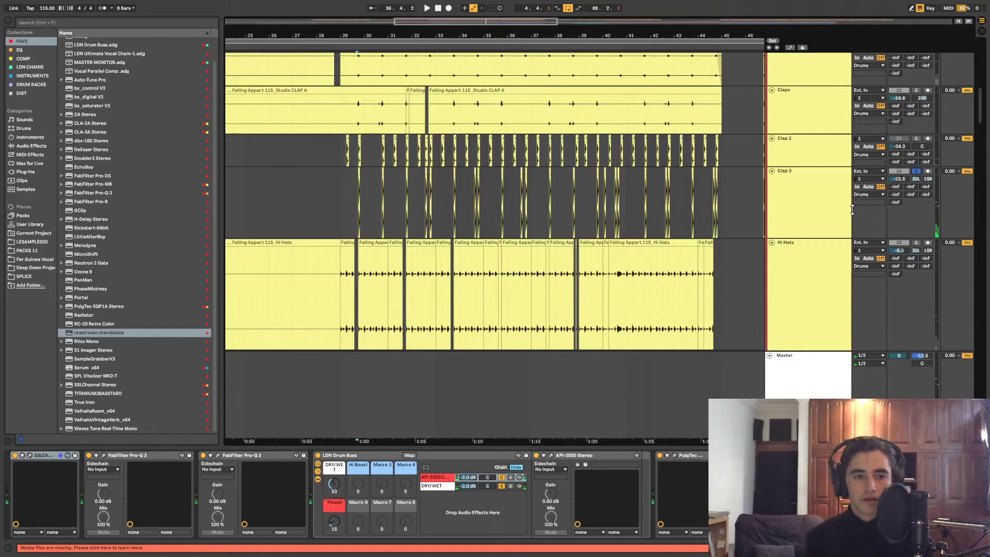
Play from bar 29 and audition the Hi Hats track in solo, stopping after a short listen
scroll(502, 153, down, 1)
click(345, 159)
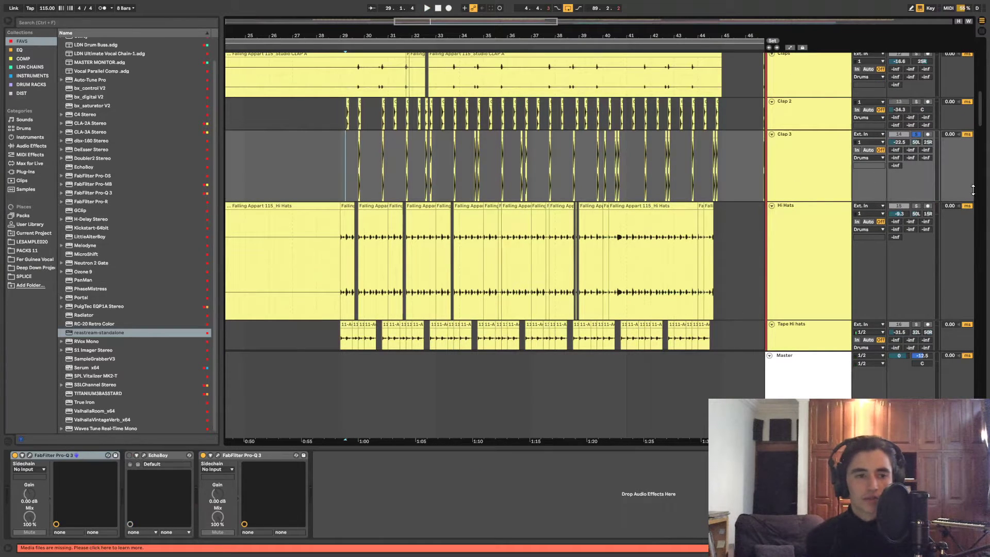
key(space)
click(916, 206)
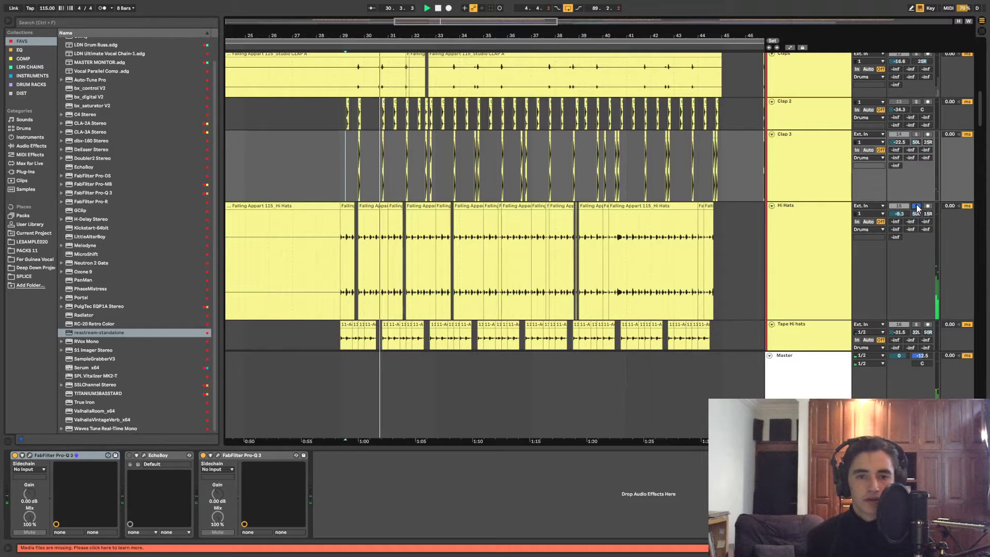
scroll(926, 207, down, 2)
key(space)
Audition the Tape Hi hats track in solo from bar 29, temporarily raising its volume to hear it better
scroll(866, 179, down, 1)
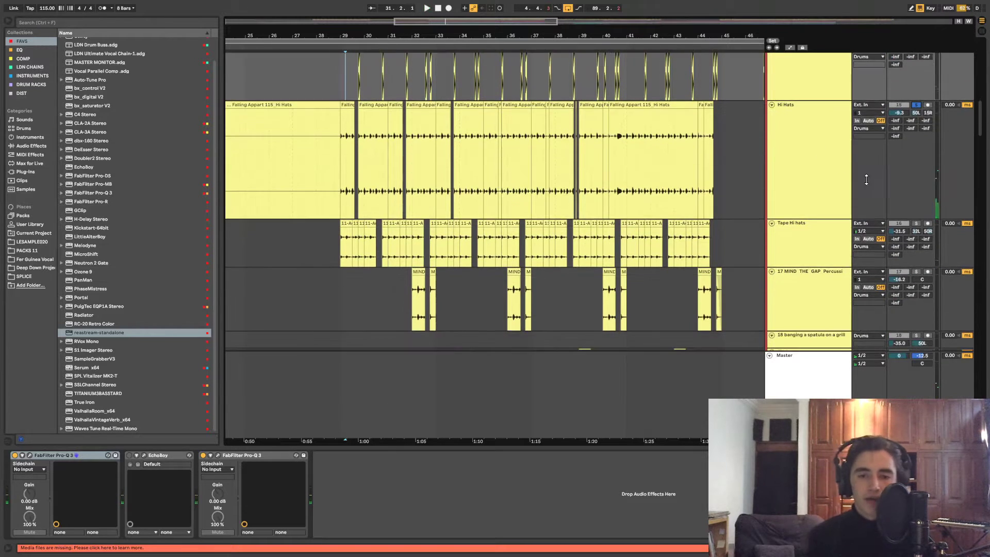
key(space)
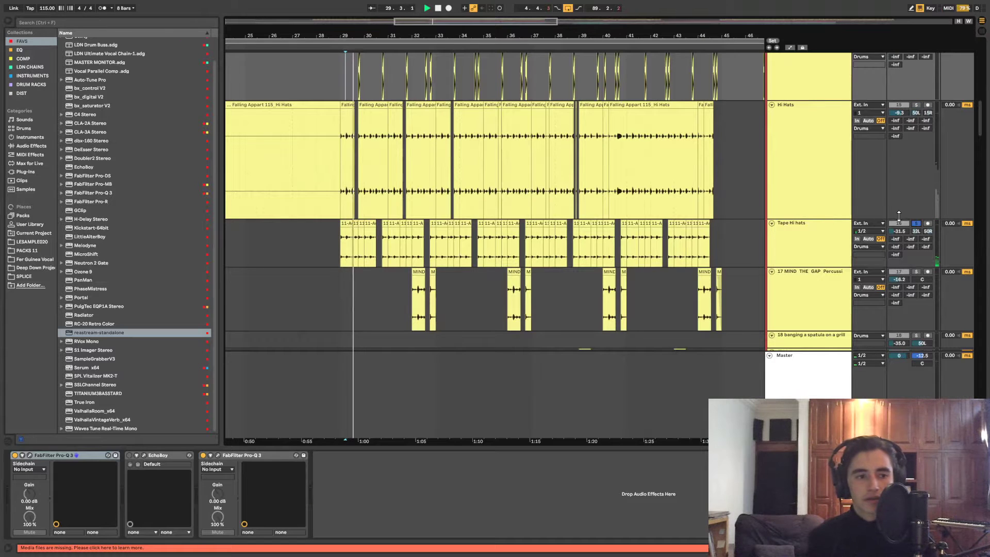
mouse_move(900, 233)
mouse_down()
mouse_move(900, 216)
mouse_move(900, 233)
mouse_up()
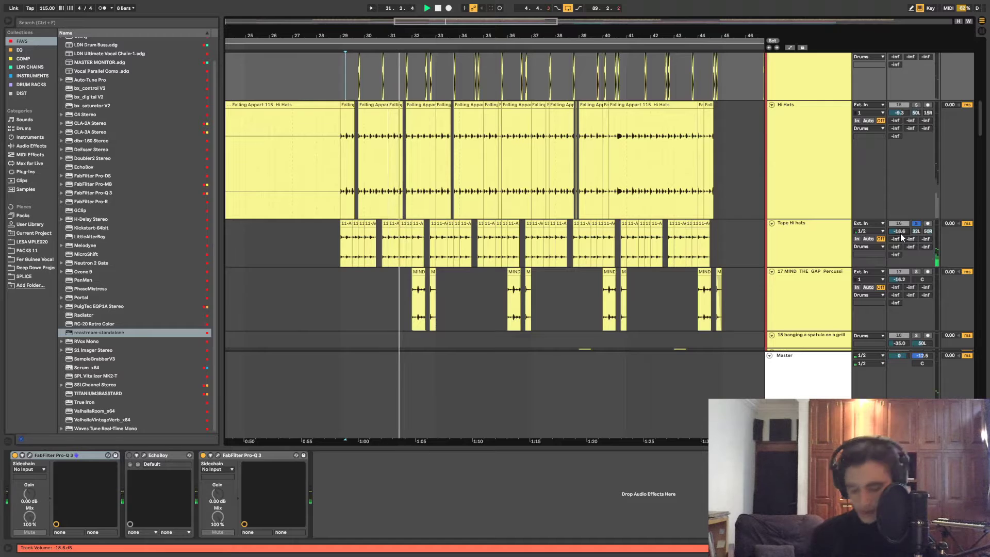
Place the playback start just before the first 17 MIND_THE_GAP percussion clip and audition that track in solo
scroll(729, 210, down, 4)
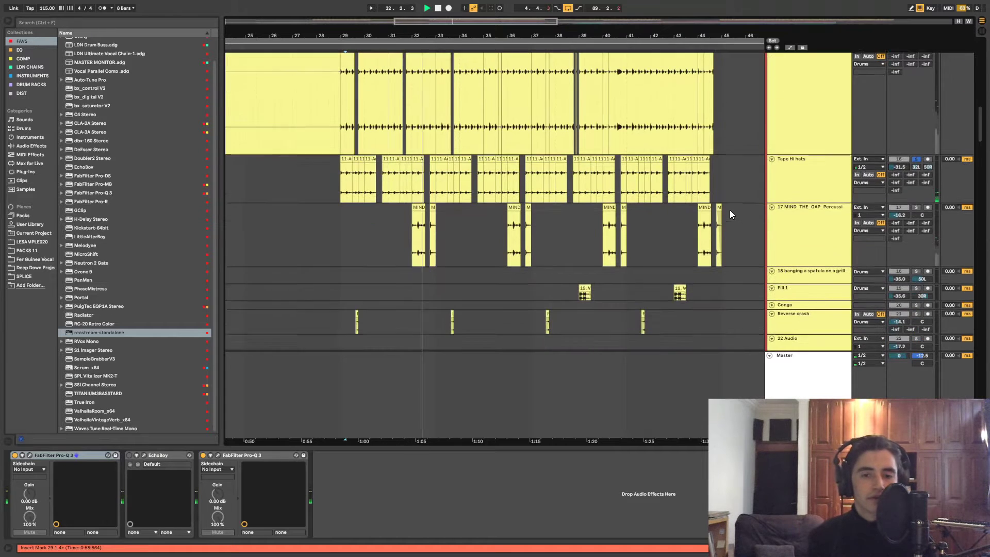
click(412, 227)
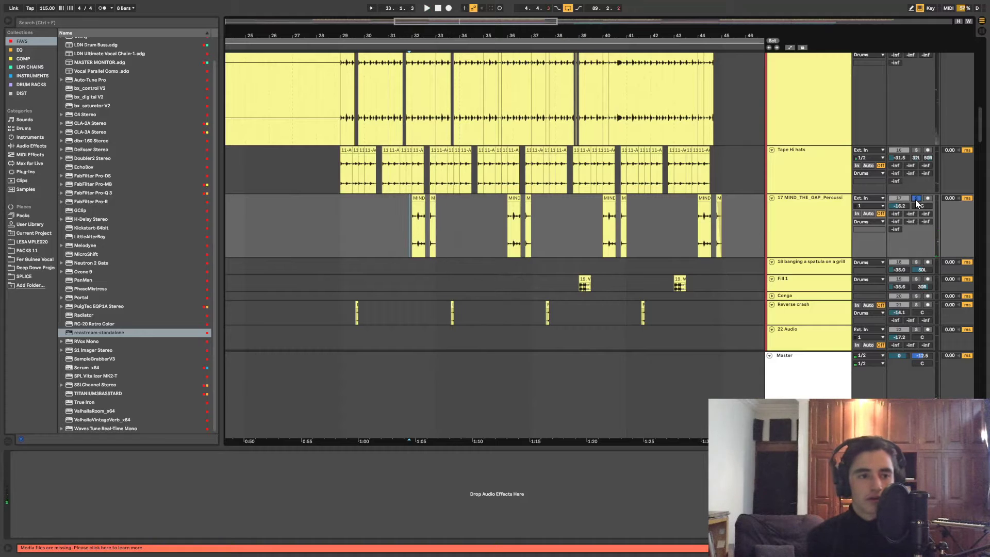
scroll(555, 185, down, 8)
Solo the 6 SHM Reverse Thingy track in the Drums group and play it around its first clip after bar 30
scroll(549, 179, up, 13)
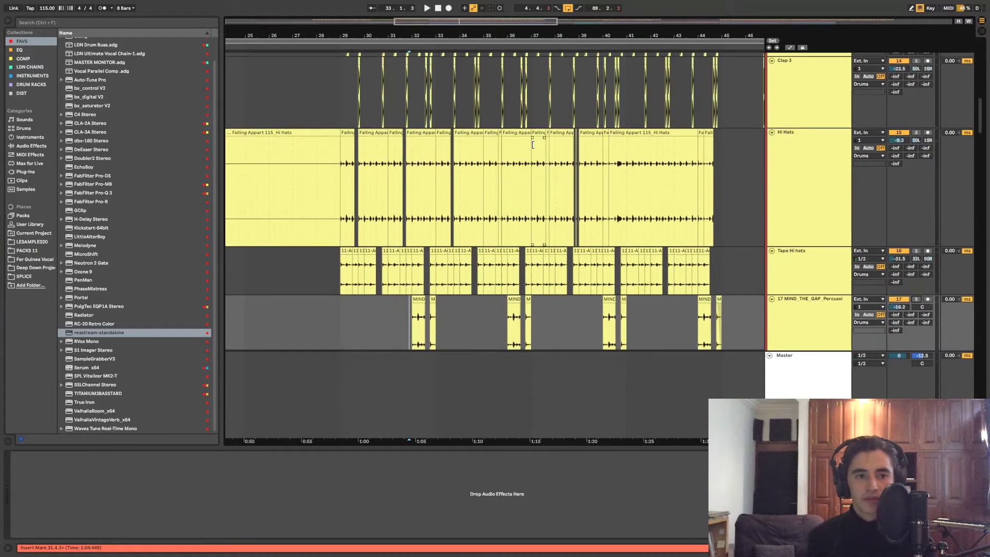
scroll(532, 144, up, 8)
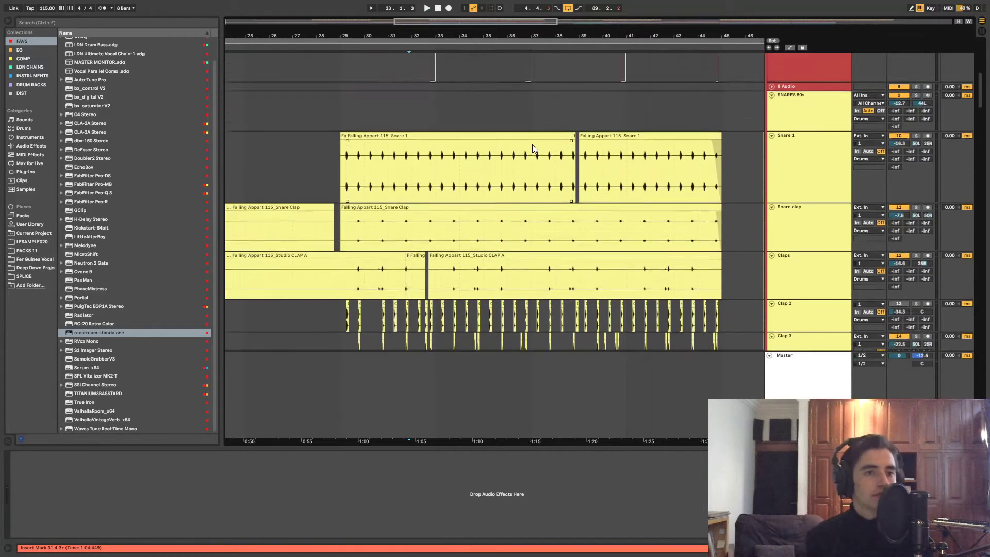
scroll(533, 148, up, 10)
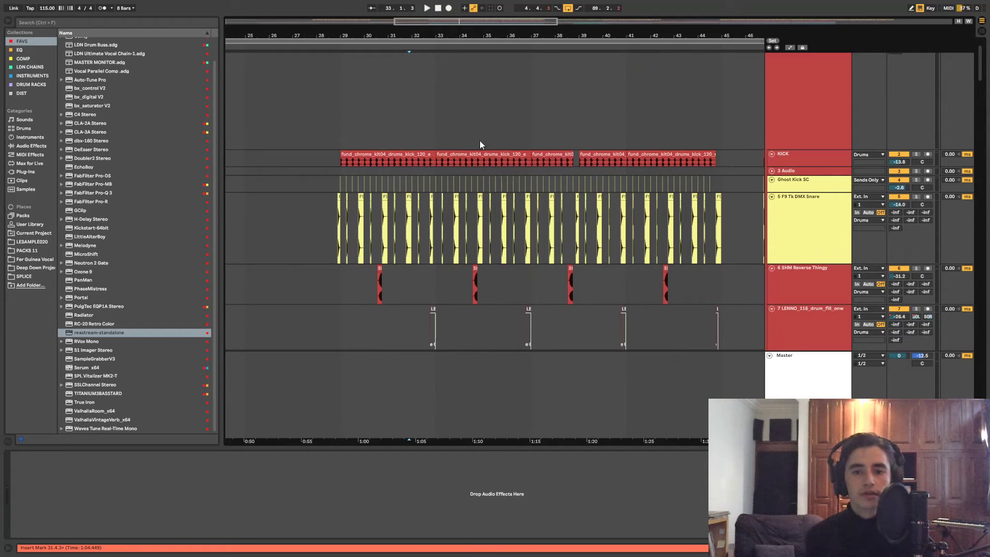
click(916, 268)
key(space)
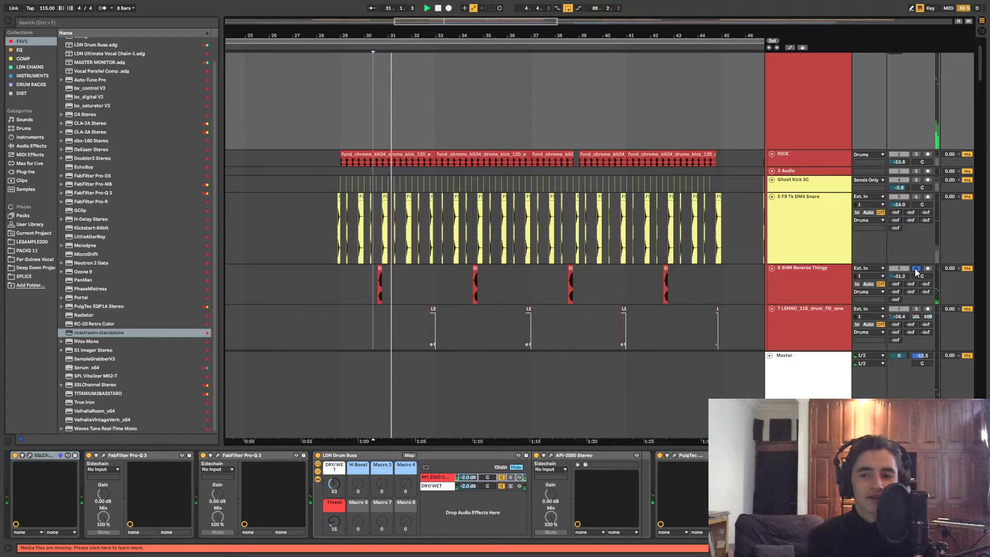
Listen to the whole Drums group in solo, and inspect its API-2500, PuigTec EQP1A and FabFilter Saturn 2 plug-ins
scroll(853, 98, up, 2)
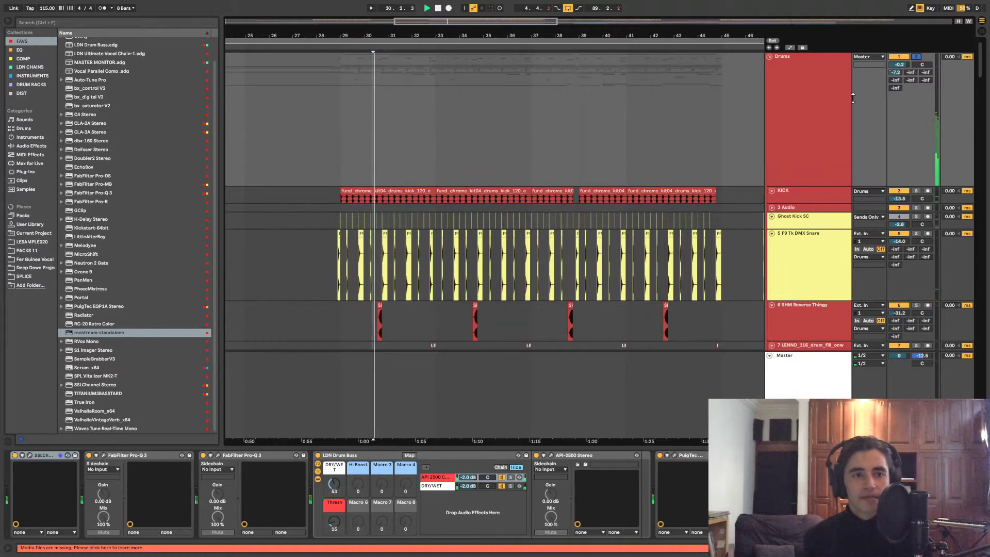
click(818, 106)
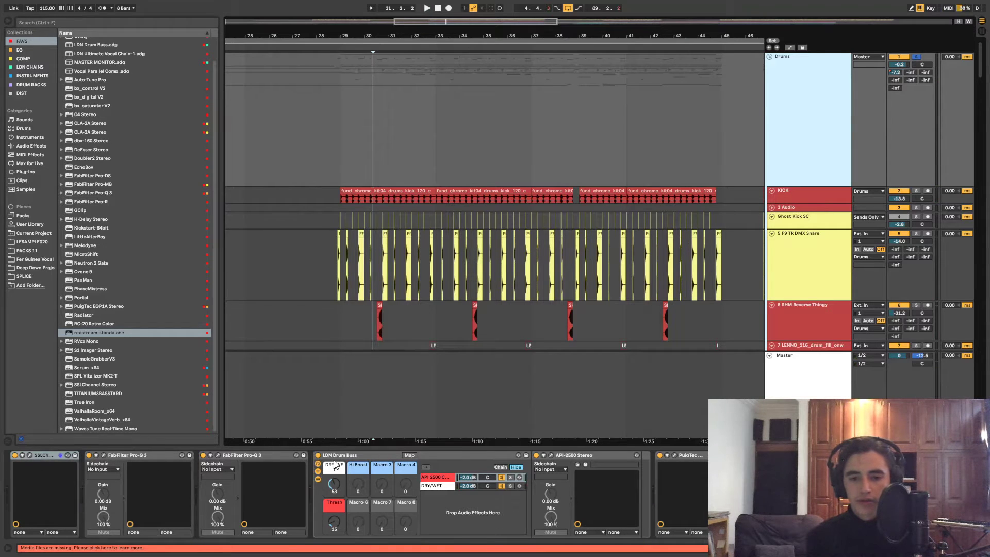
click(551, 455)
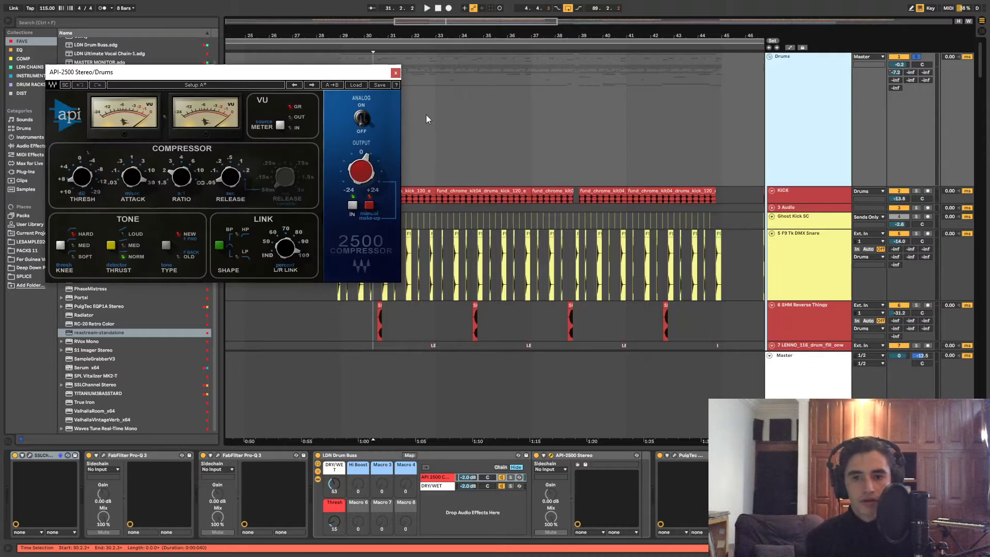
click(395, 73)
click(674, 456)
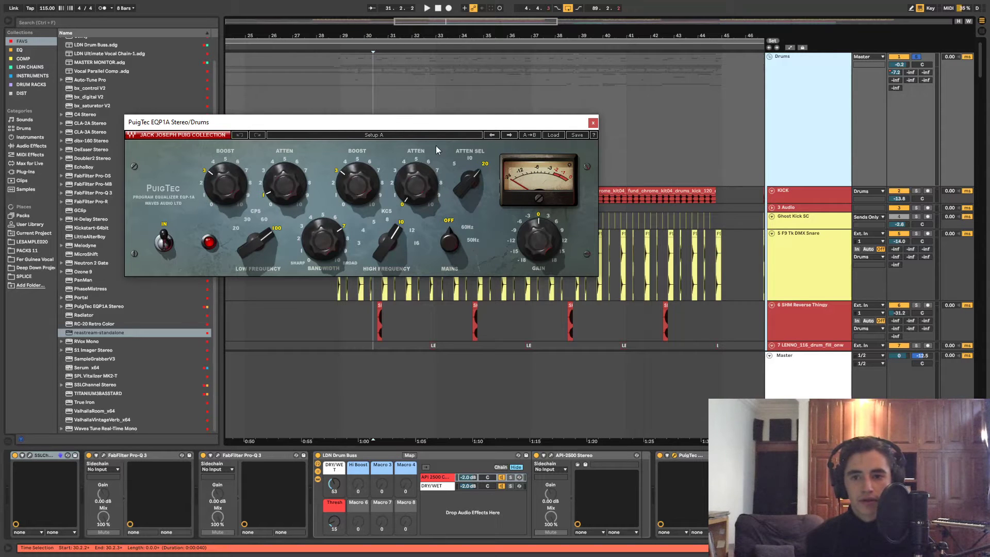
click(593, 123)
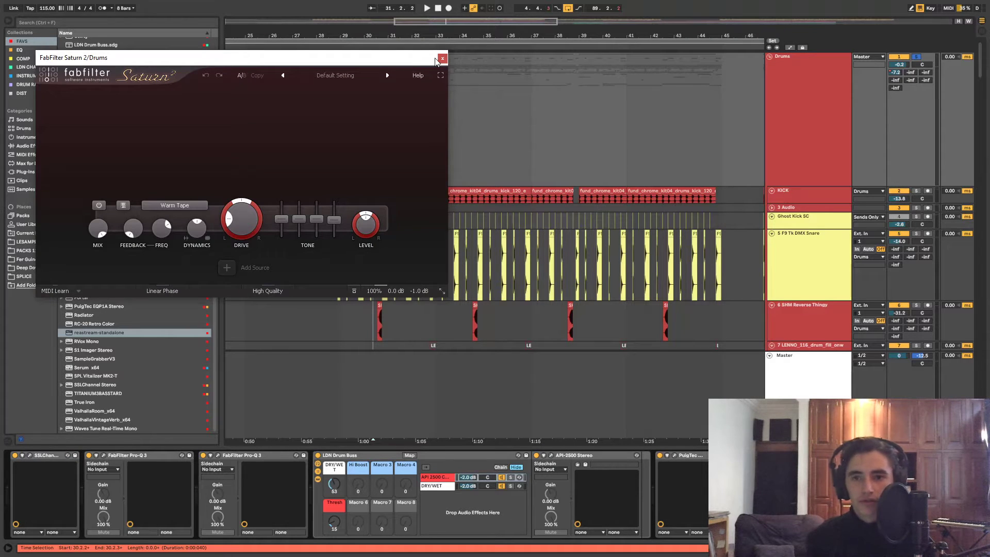
click(442, 59)
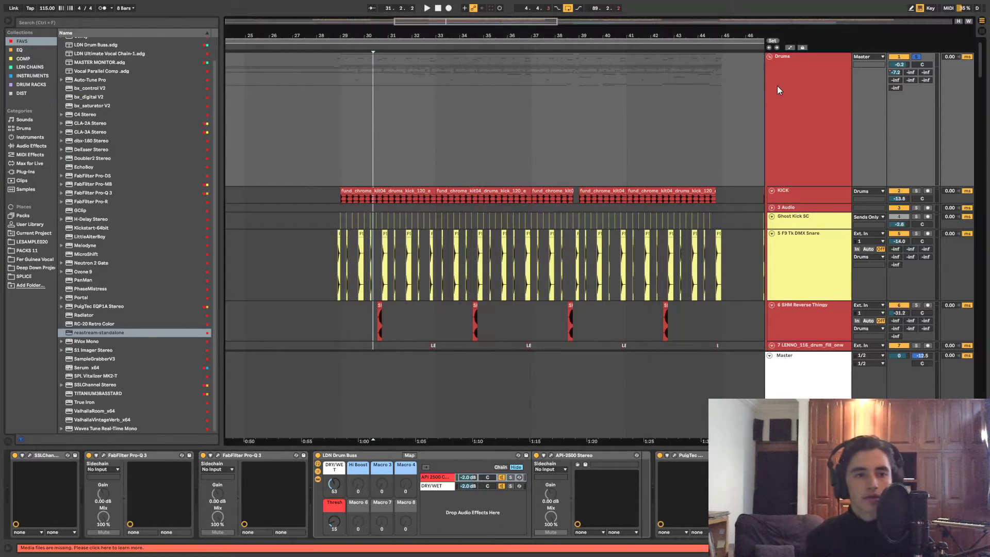
Fold the Drums group, audition the A Drum Verb return in solo with its device chain shown, and hide the return tracks
click(769, 57)
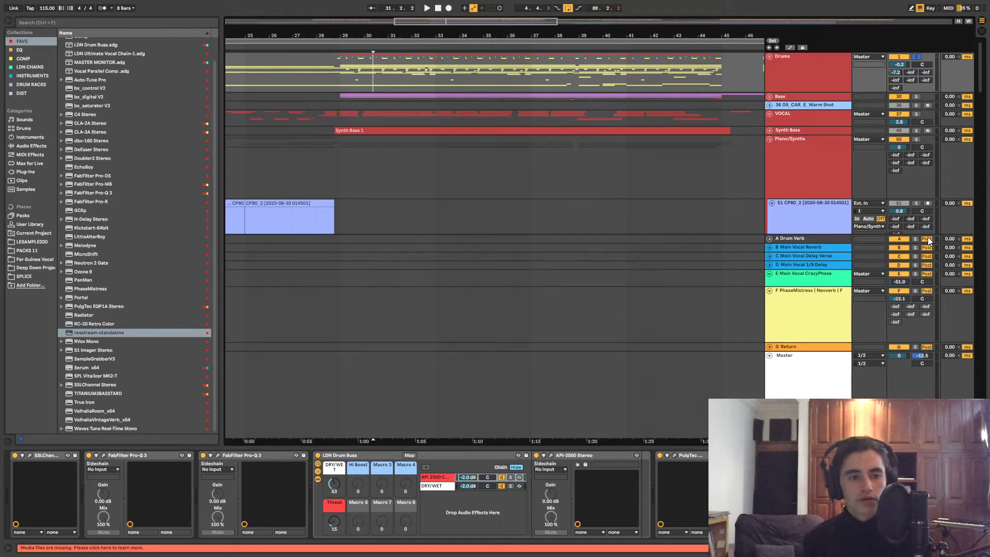
click(916, 239)
key(space)
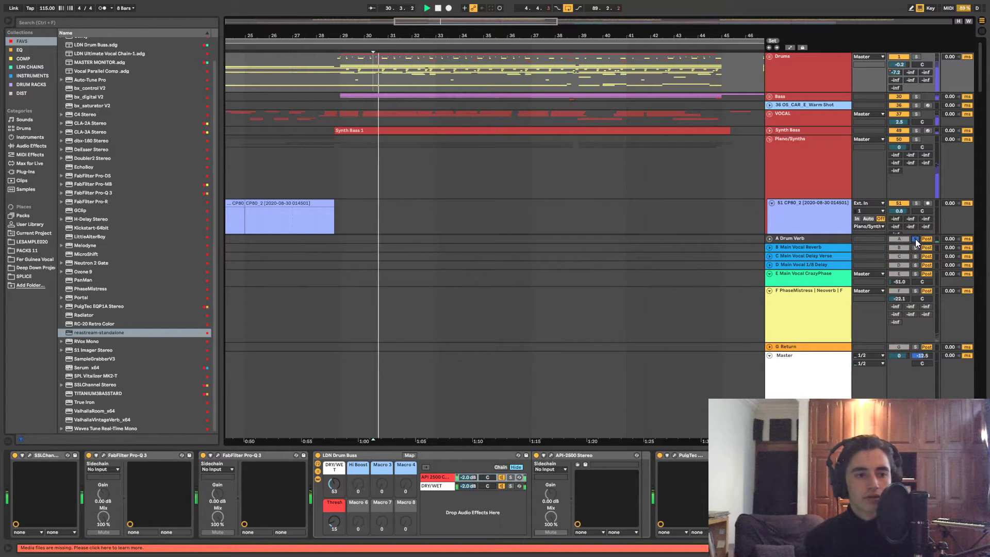
click(804, 239)
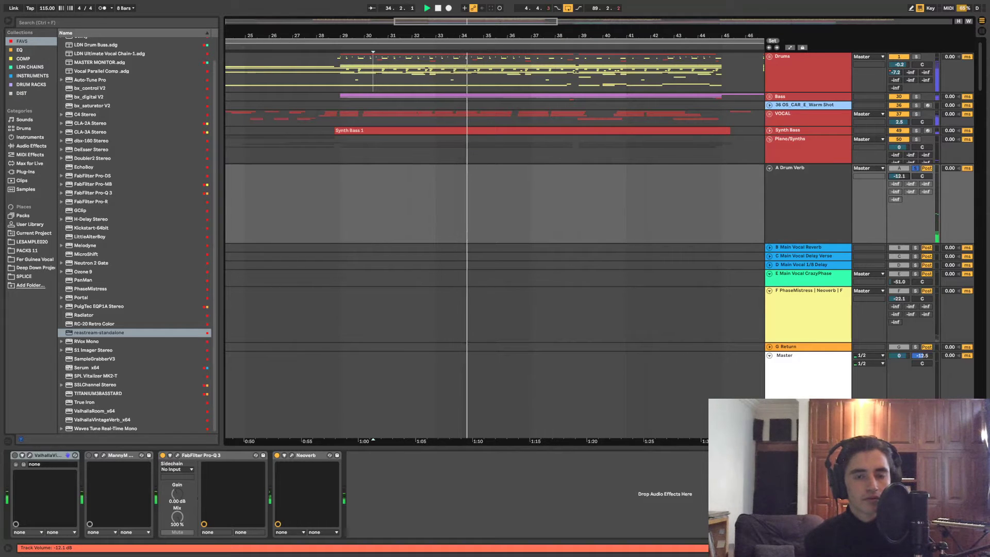
key(Up)
click(982, 421)
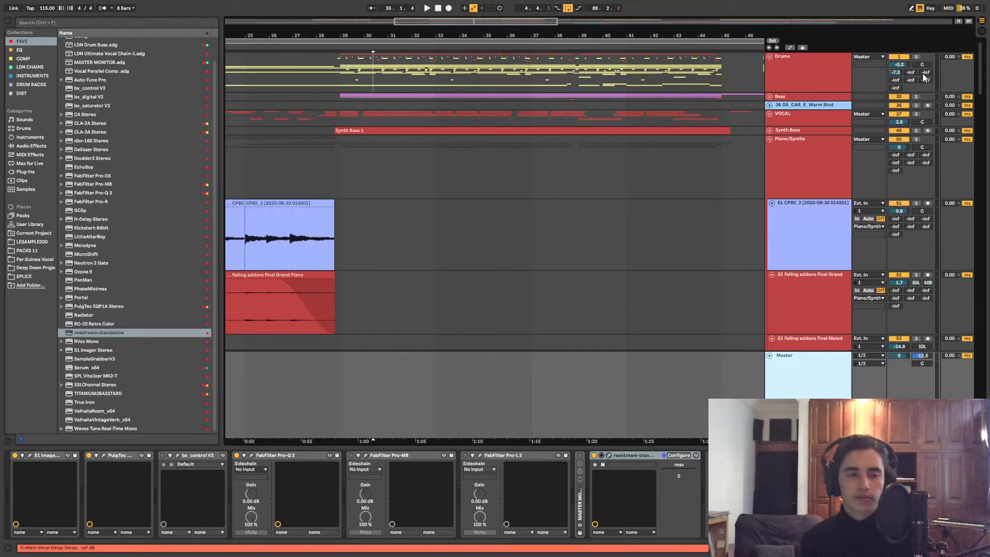
Solo and unfold the Bass group, and set the playback start at 28.4.1, just before its clips
click(916, 96)
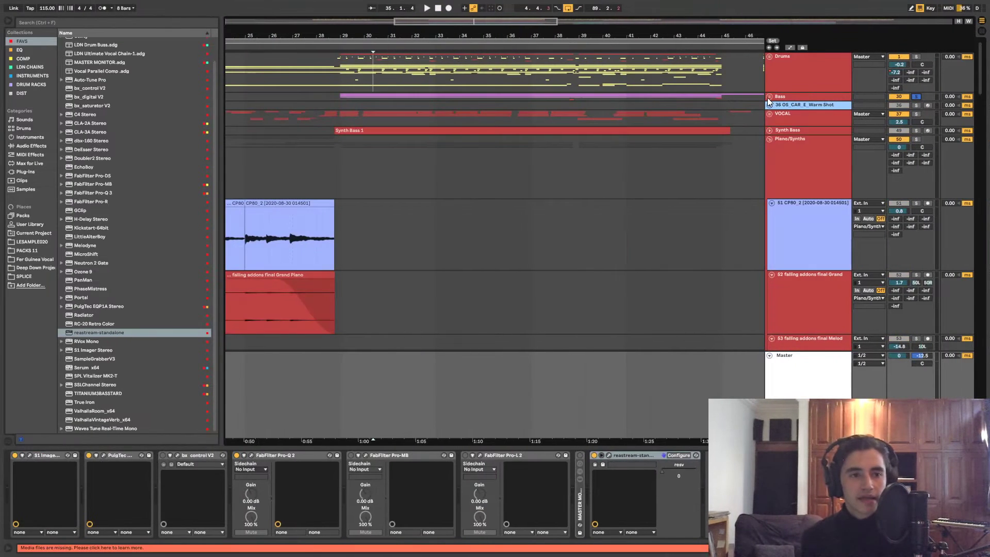
click(769, 97)
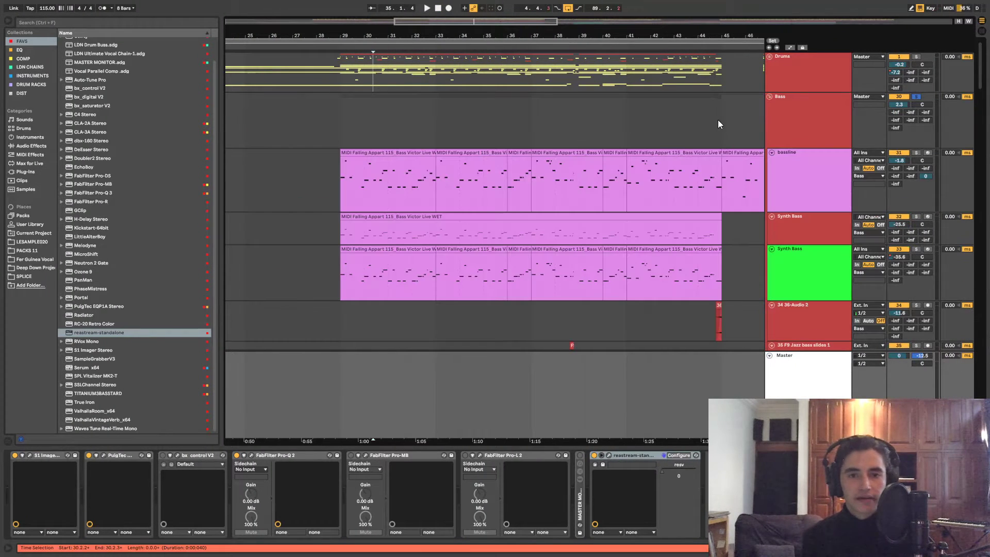
click(334, 128)
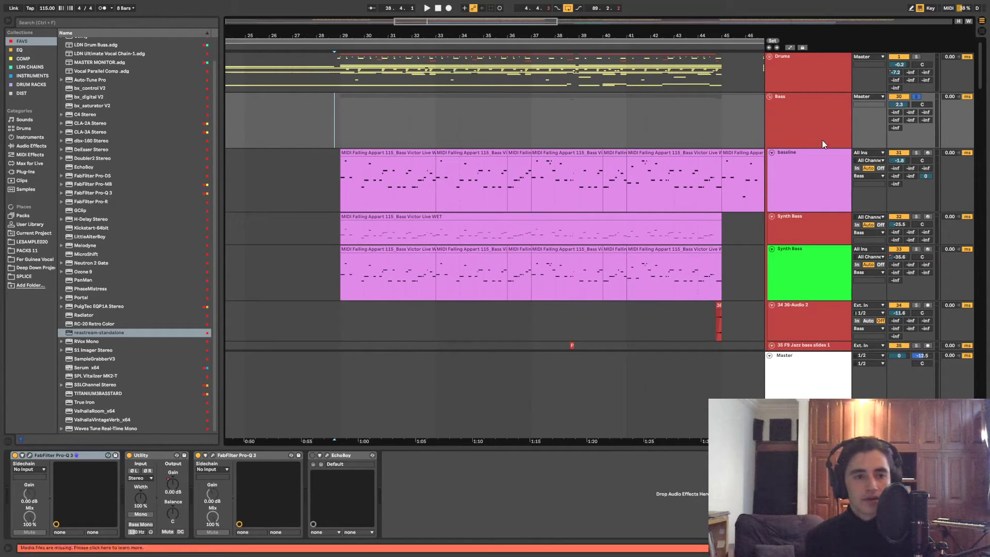
Audition the bassline track in solo, and inspect its Scarbee Rickenbacker Bass instrument in Kontakt 5
click(916, 153)
key(space)
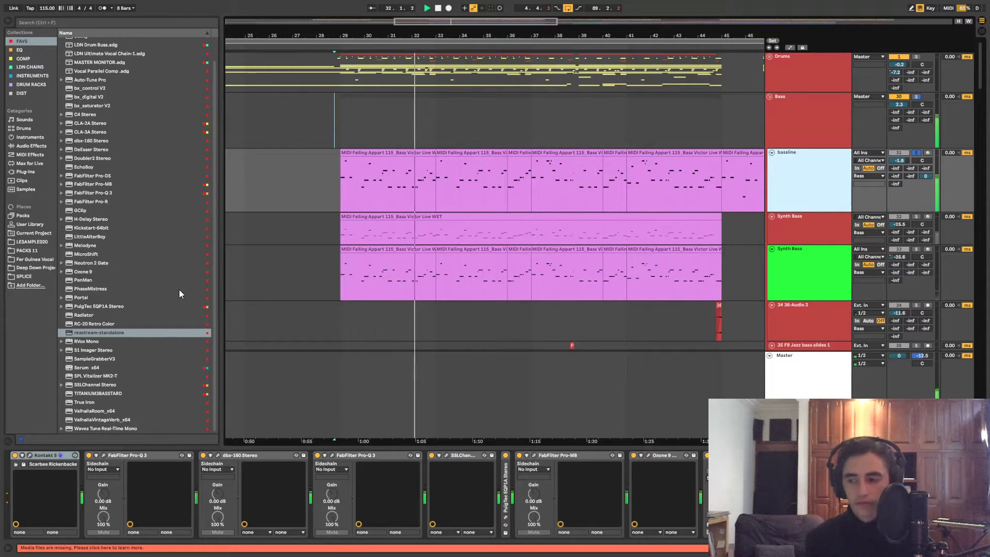
key(space)
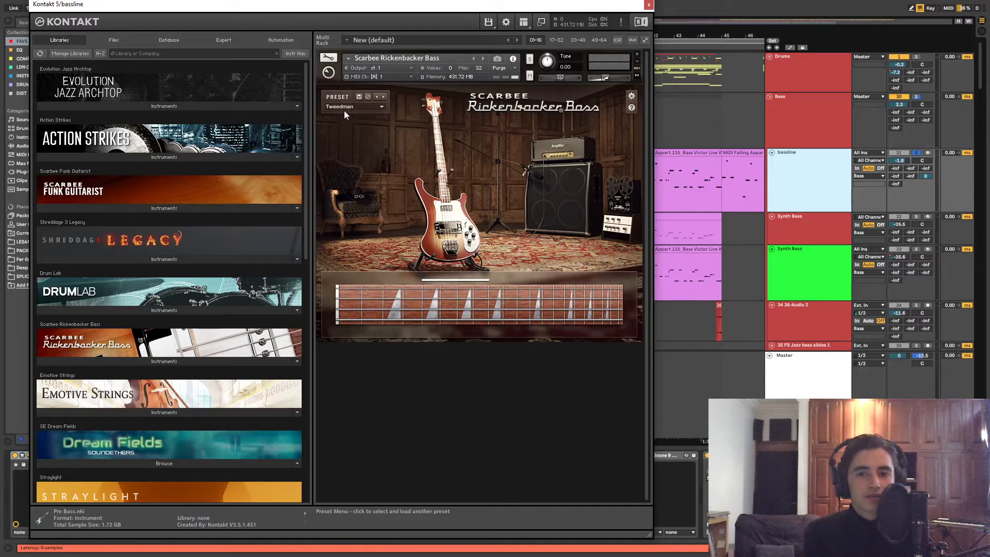
click(648, 6)
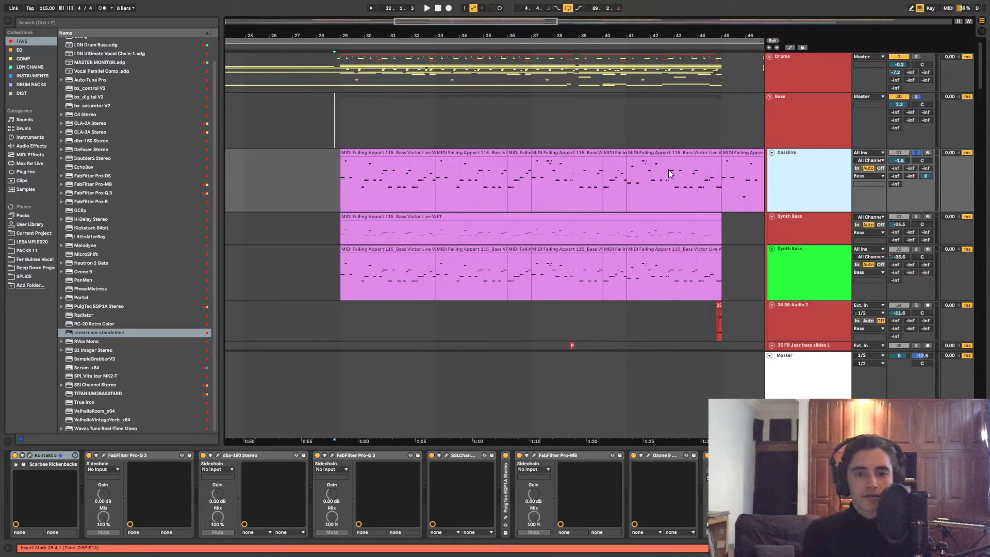
Inspect the first FabFilter Pro-Q 3 and the dbx-160 Stereo compressor on the bassline track
click(105, 456)
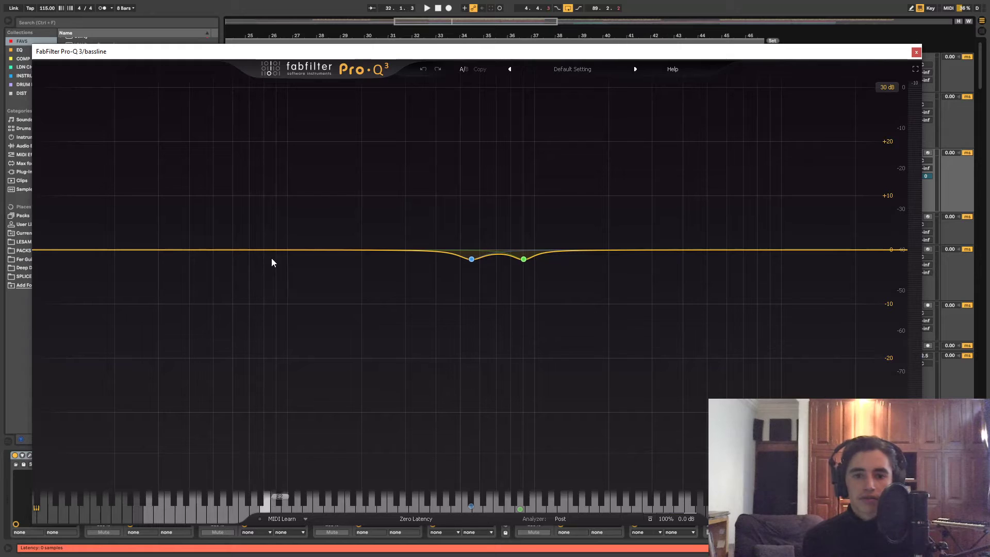
click(916, 53)
click(218, 455)
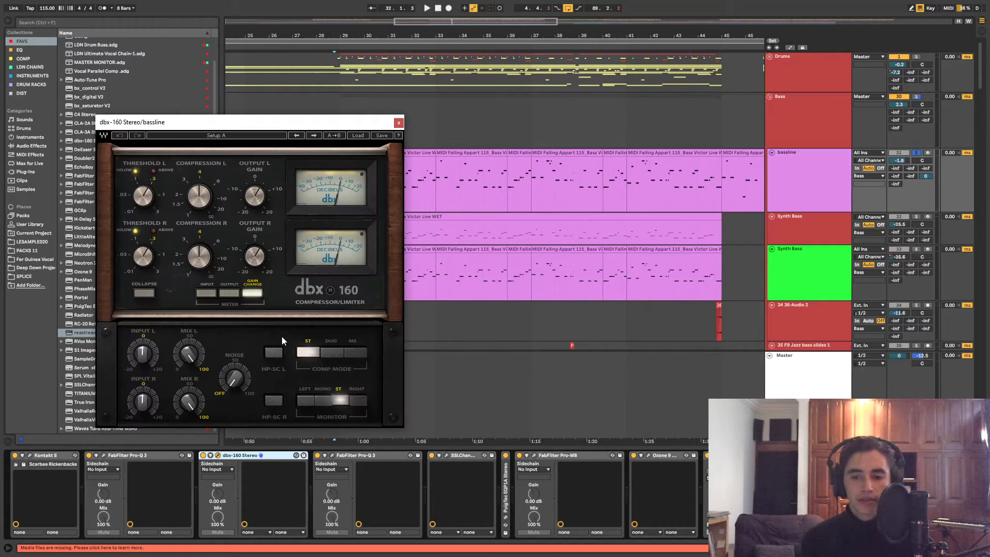
key(space)
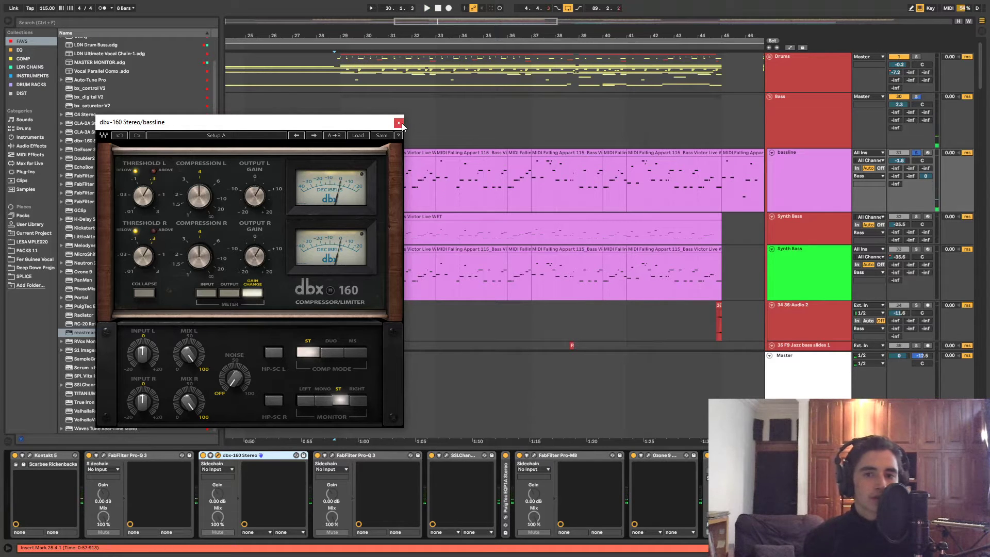
click(398, 124)
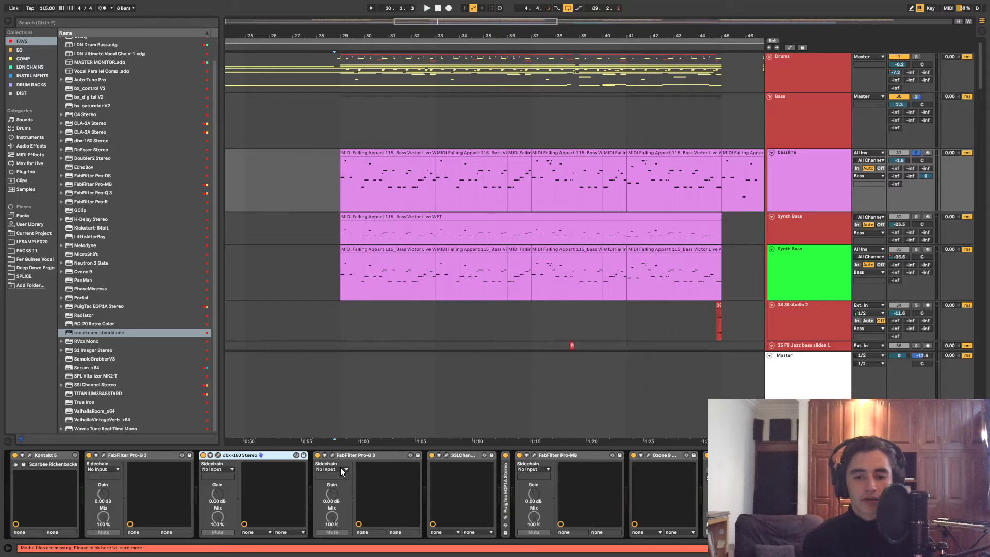
Inspect the bassline track's second FabFilter Pro-Q 3, setting its display range to 30 dB
click(333, 456)
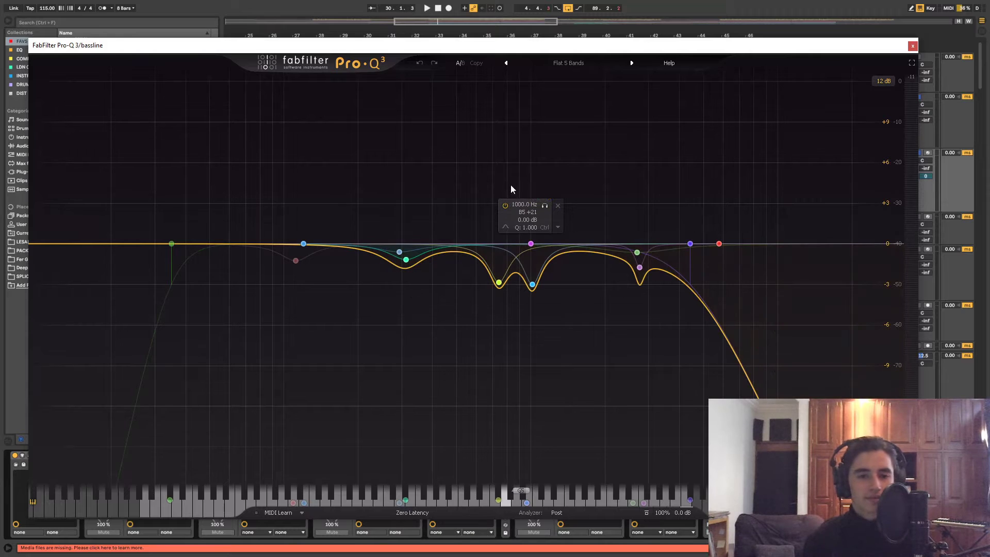
click(883, 81)
click(883, 128)
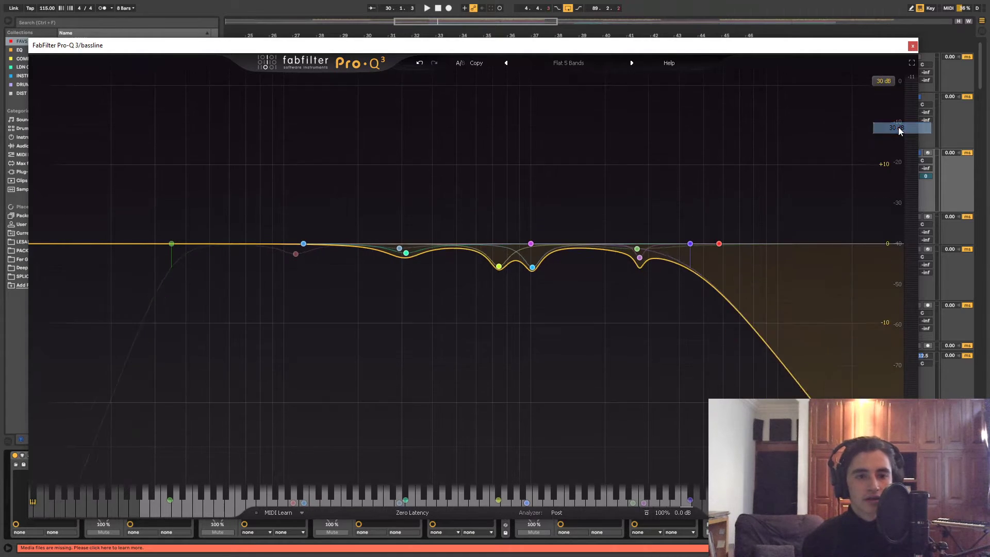
click(913, 46)
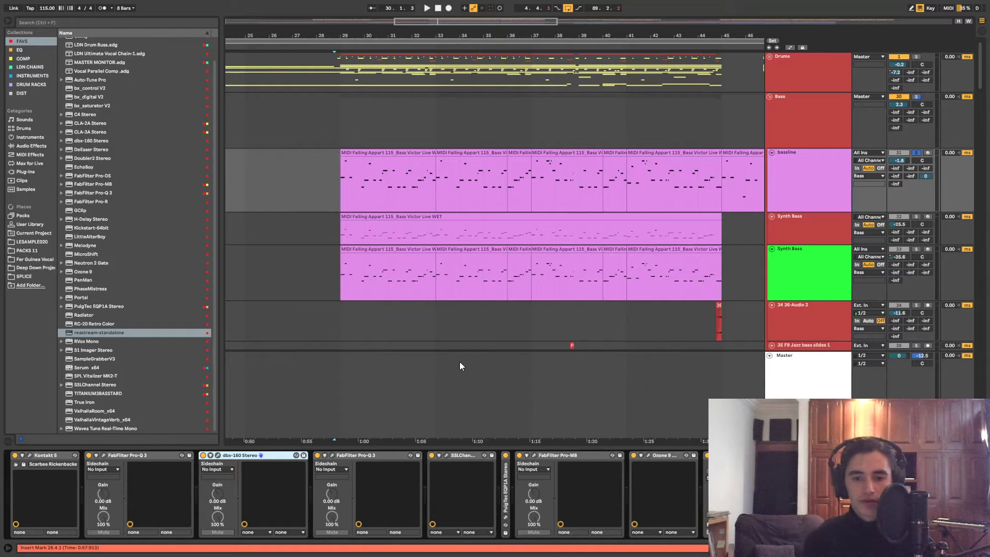
Inspect the SSLChannel Stereo and PuigTec EQP1A Stereo plug-ins on the bassline track
click(447, 455)
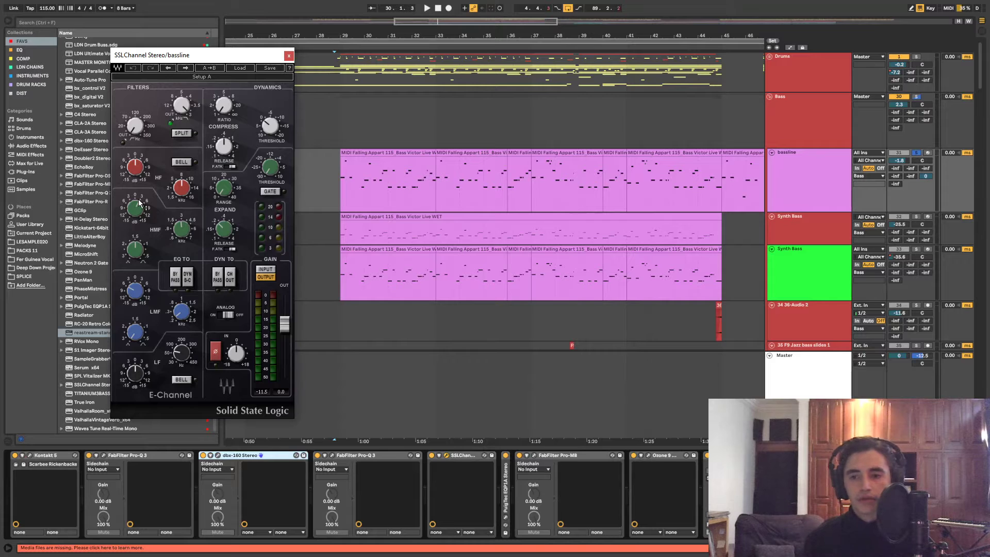
click(288, 56)
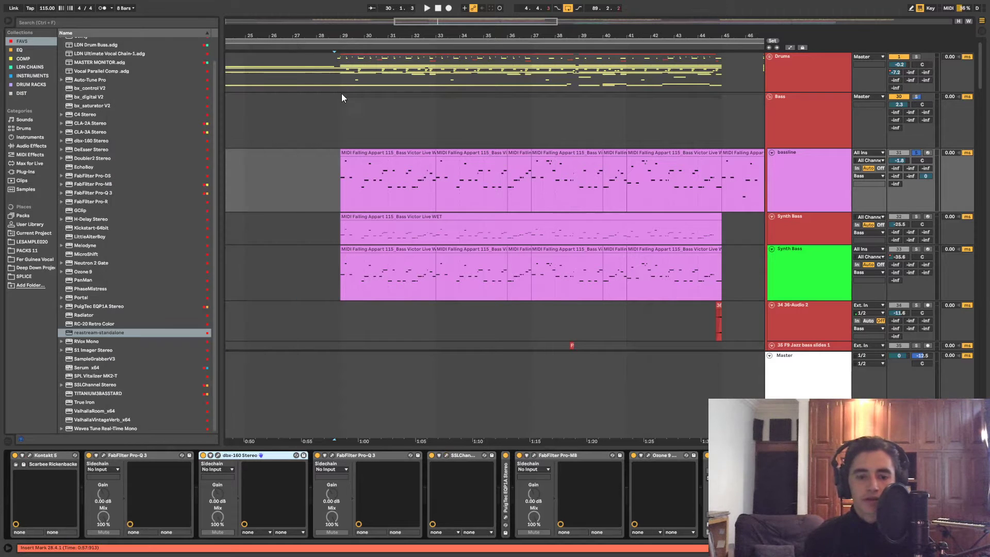
double_click(506, 485)
click(520, 455)
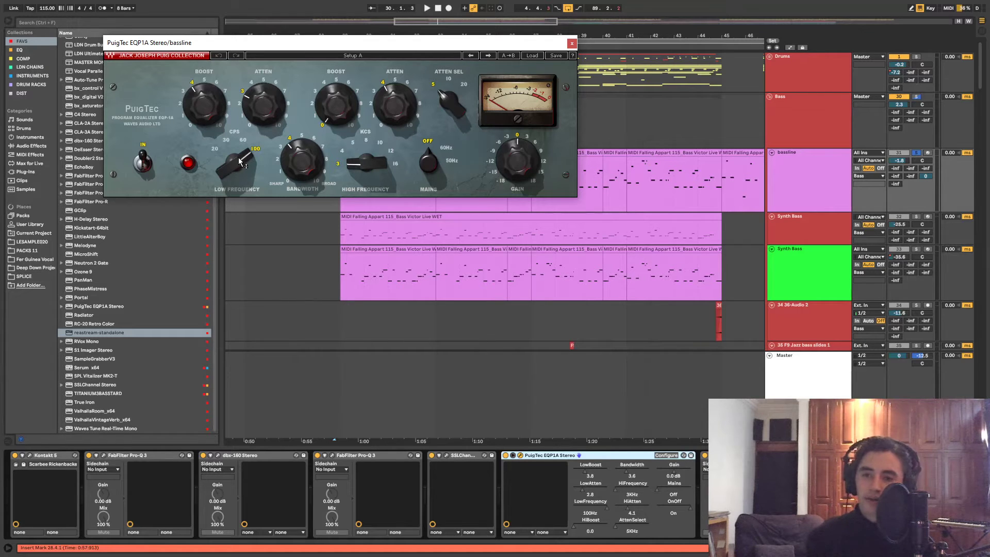
click(571, 43)
Fold the PuigTec EQP1A device and inspect the bassline track's FabFilter Pro-MB
scroll(596, 281, down, 2)
double_click(673, 457)
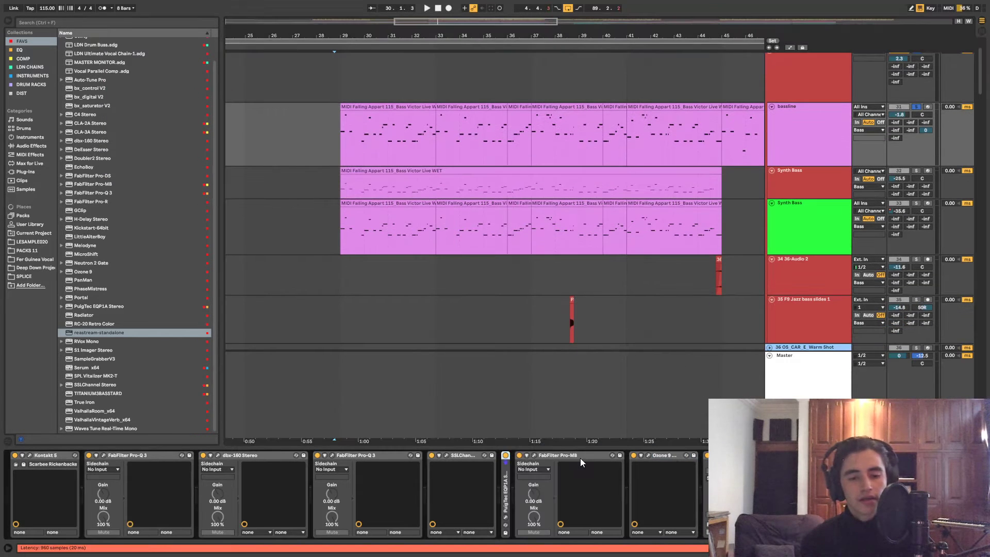
click(534, 456)
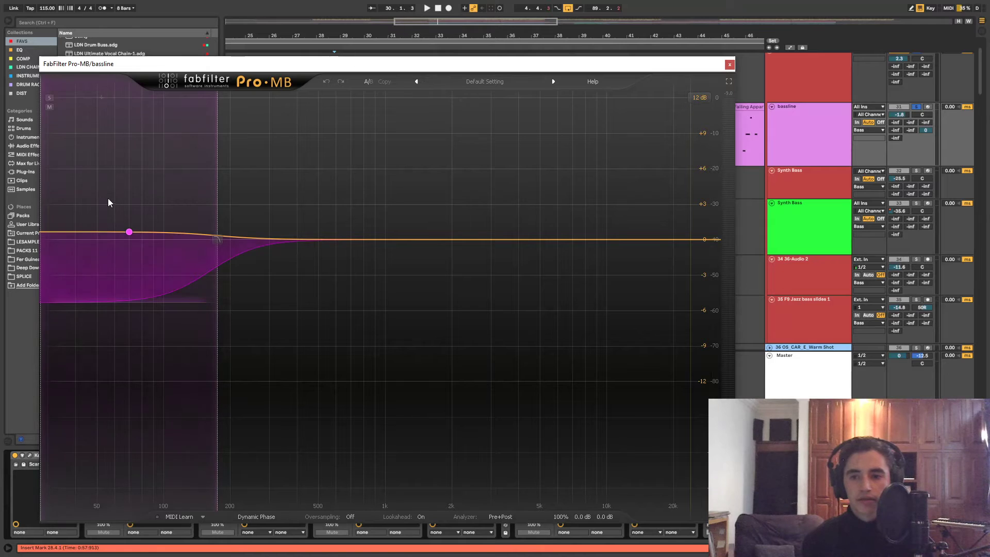
click(730, 64)
Audition the red Synth Bass track of the Bass group in solo, with its device chain shown
scroll(696, 123, up, 2)
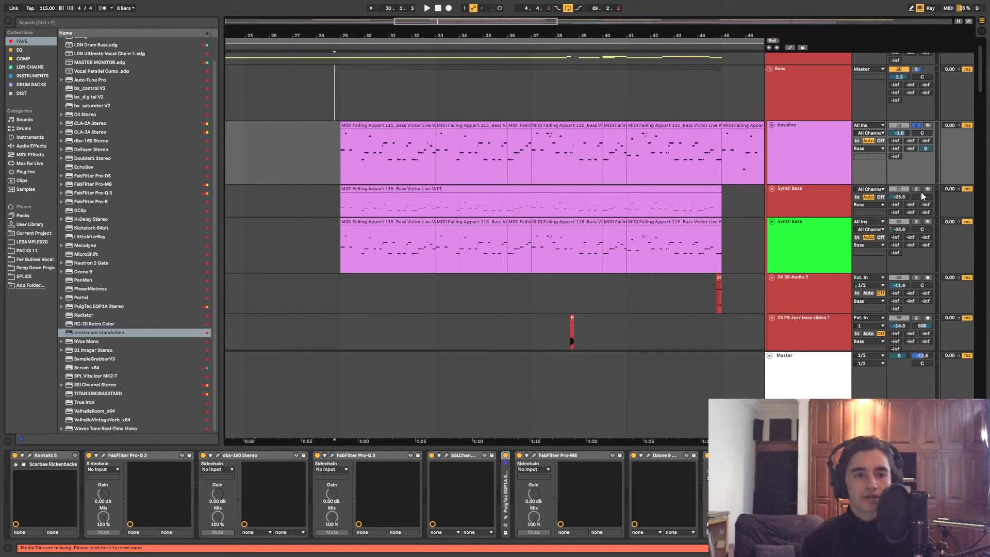
click(916, 189)
click(793, 203)
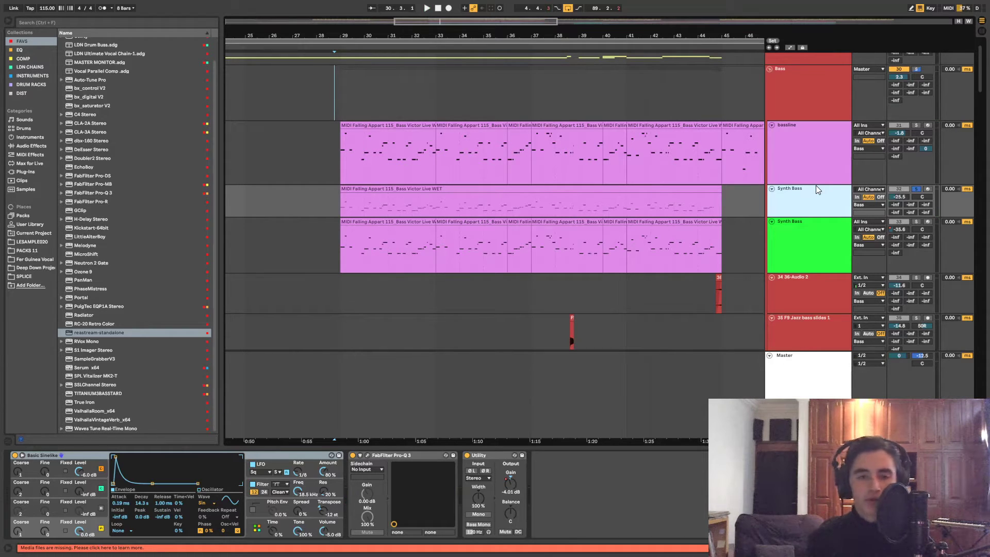
key(space)
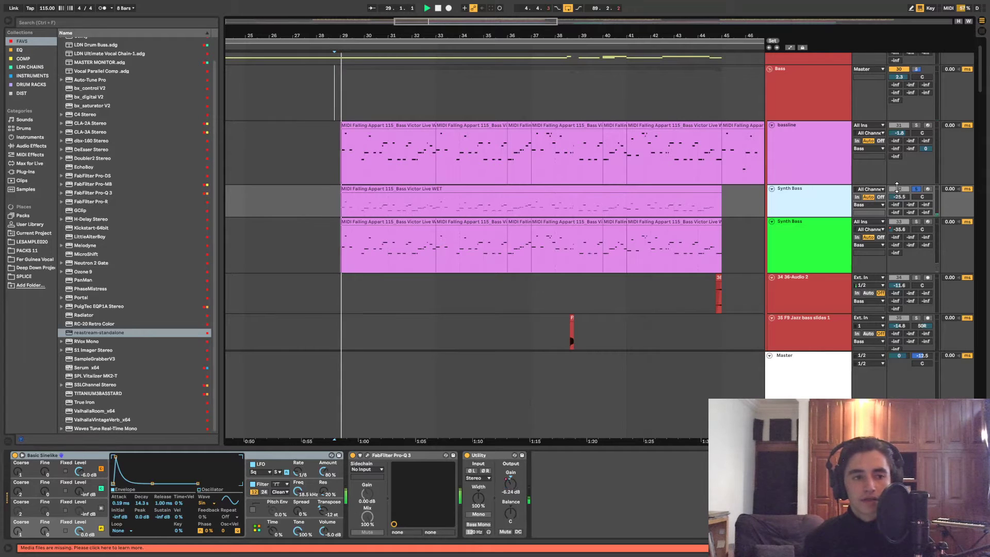
Audition the green Synth Bass track in solo with its volume raised to -17.3 dB, undo the volume change, and end the solo
click(916, 222)
key(space)
key(space)
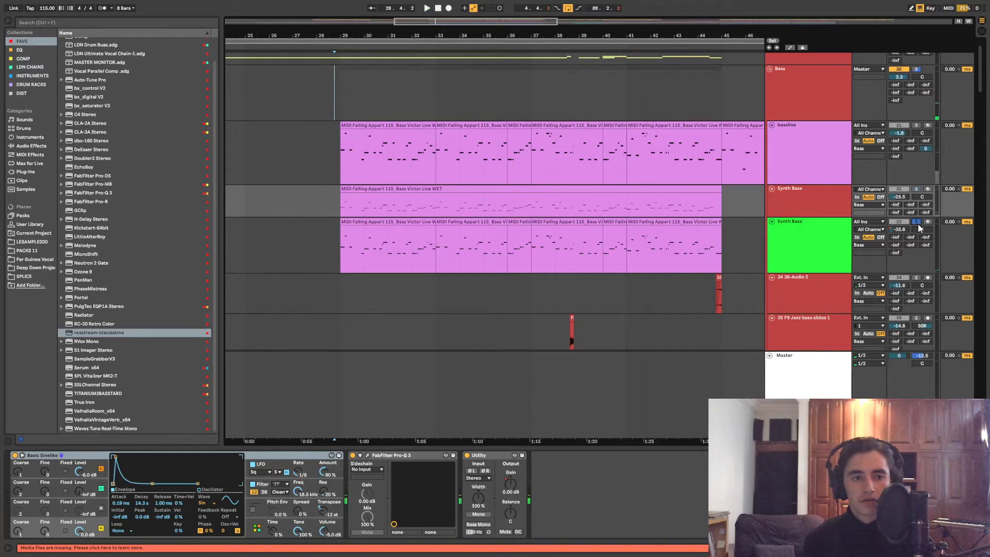
drag(909, 231, 908, 201)
click(833, 247)
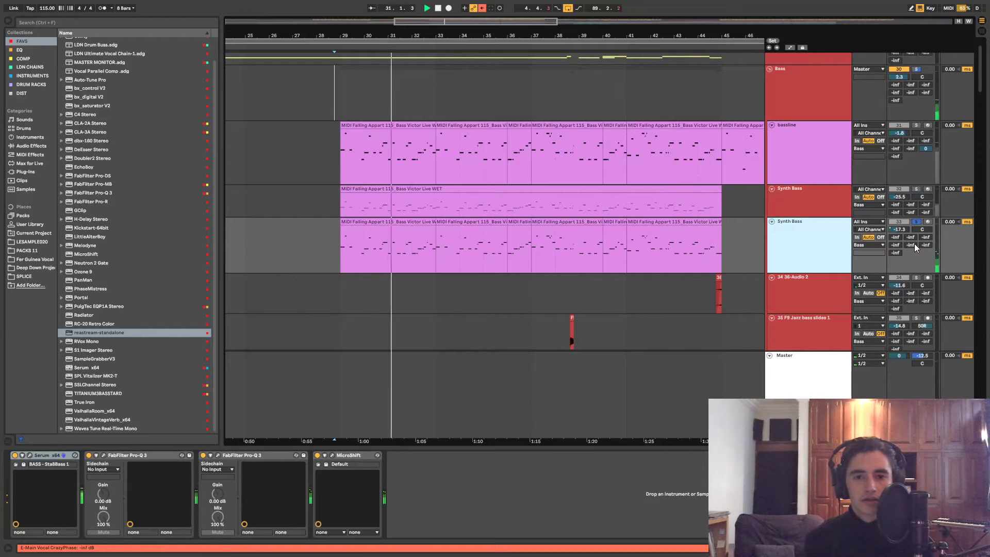
key(space)
key(ctrl+z)
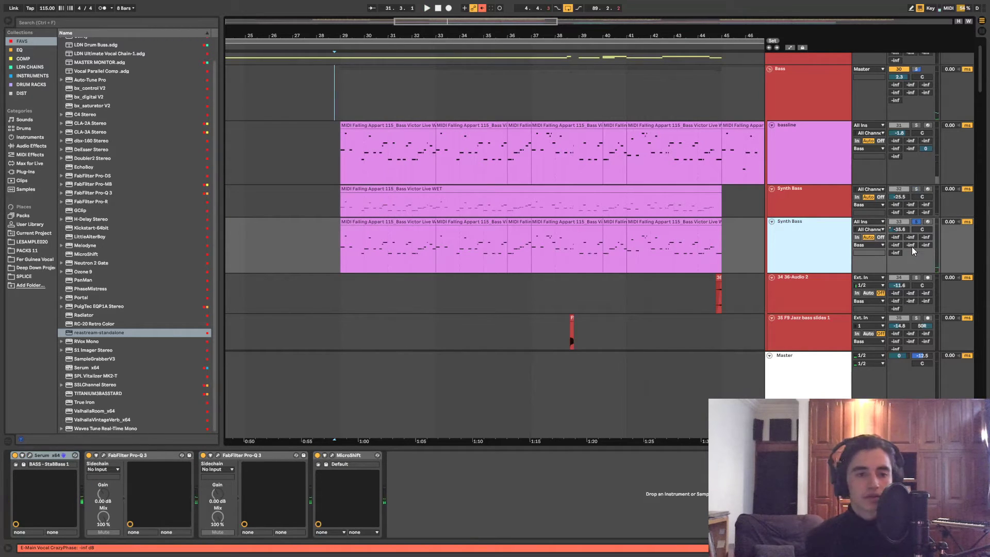
click(917, 222)
Fold the Bass group and unfold the separate Synth Bass track beneath the VOCAL group
scroll(814, 155, up, 1)
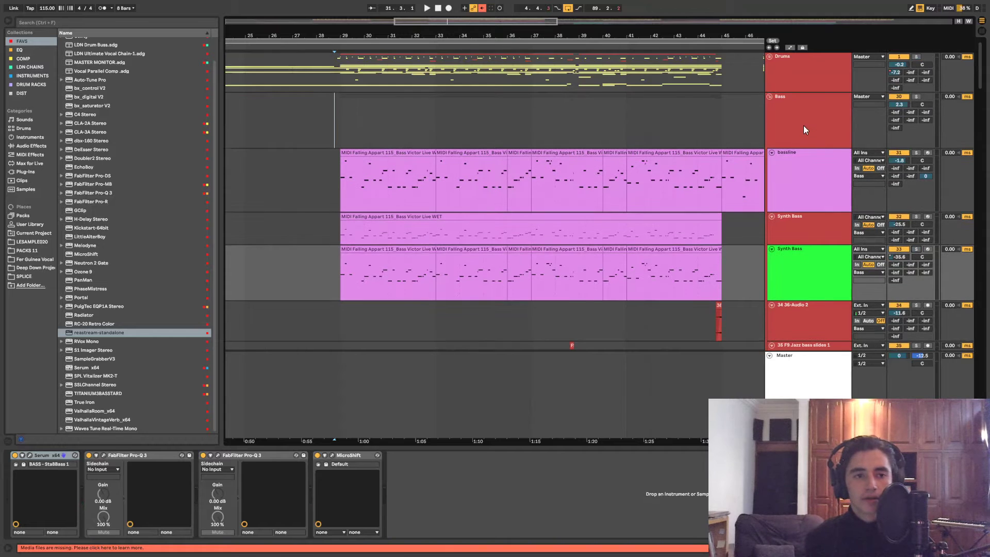
click(769, 97)
scroll(812, 109, down, 1)
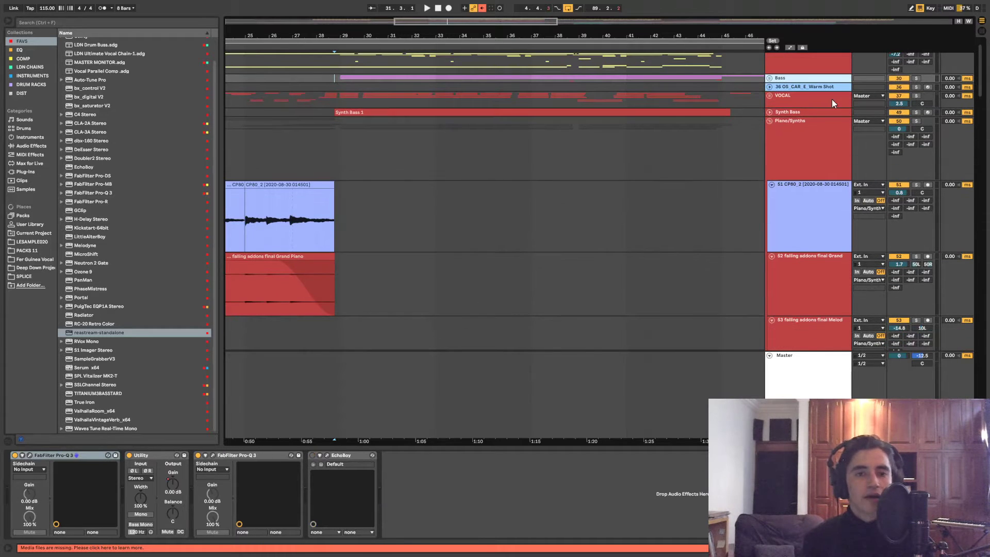
click(769, 111)
scroll(825, 129, up, 1)
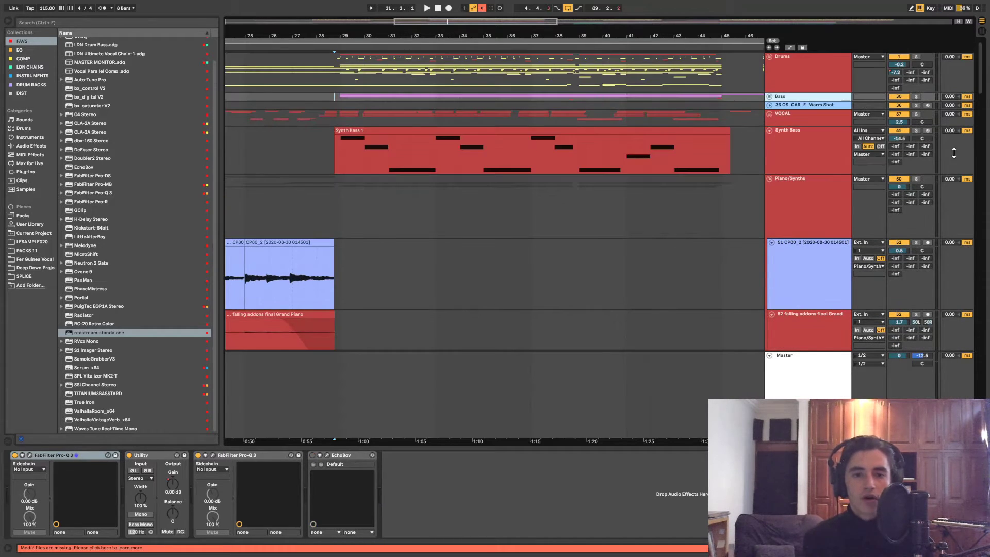
Play the separate Synth Bass track in solo from 29.1.1, and raise its volume to -6.7 dB
click(916, 132)
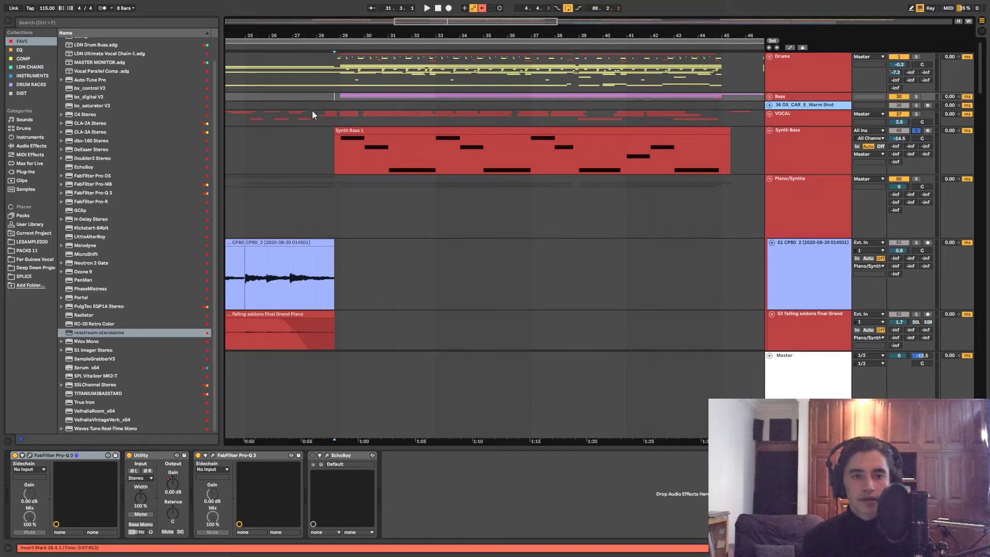
click(340, 138)
key(space)
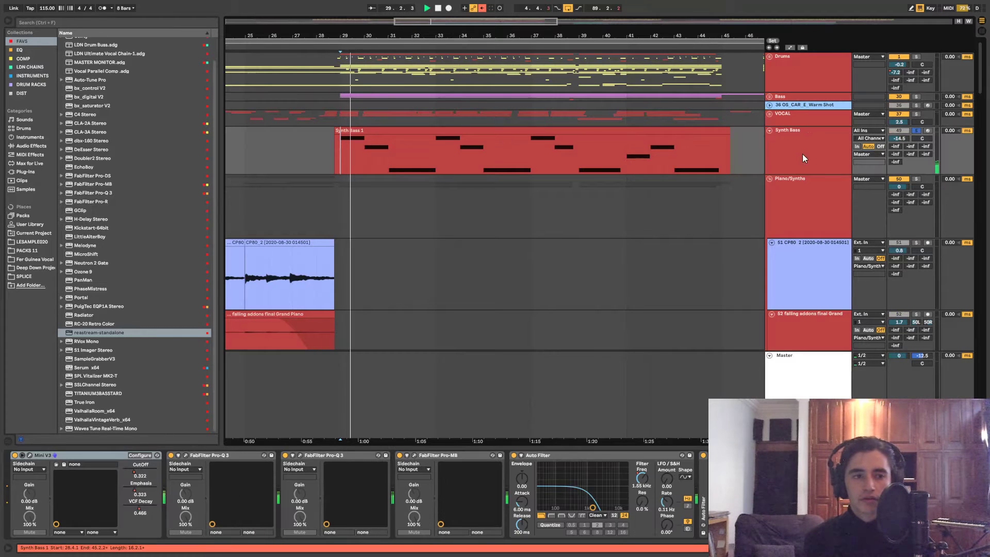
drag(899, 140, 900, 142)
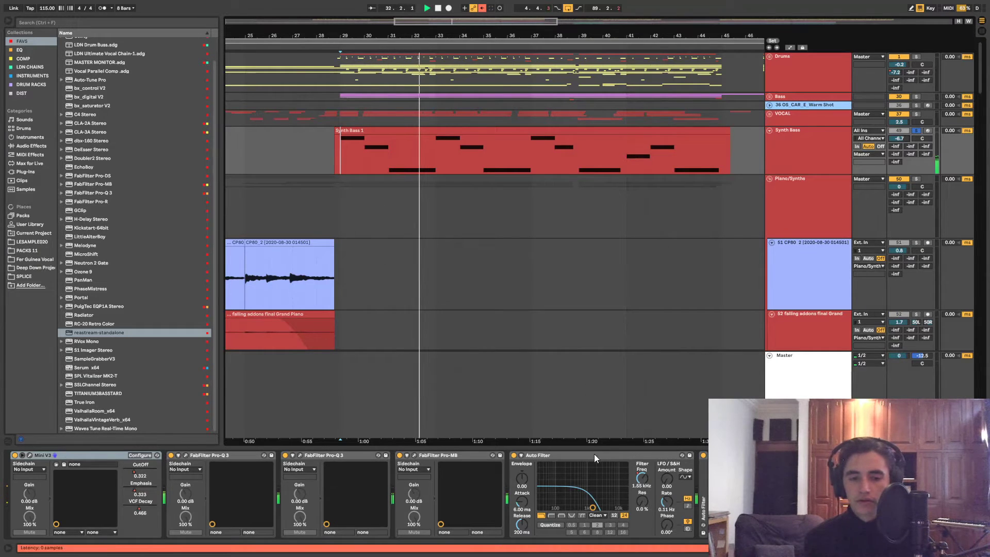
Fold the FabFilter Pro-MB and both Pro-Q 3 devices on the Synth Bass track, stop playback and end the solo
double_click(466, 457)
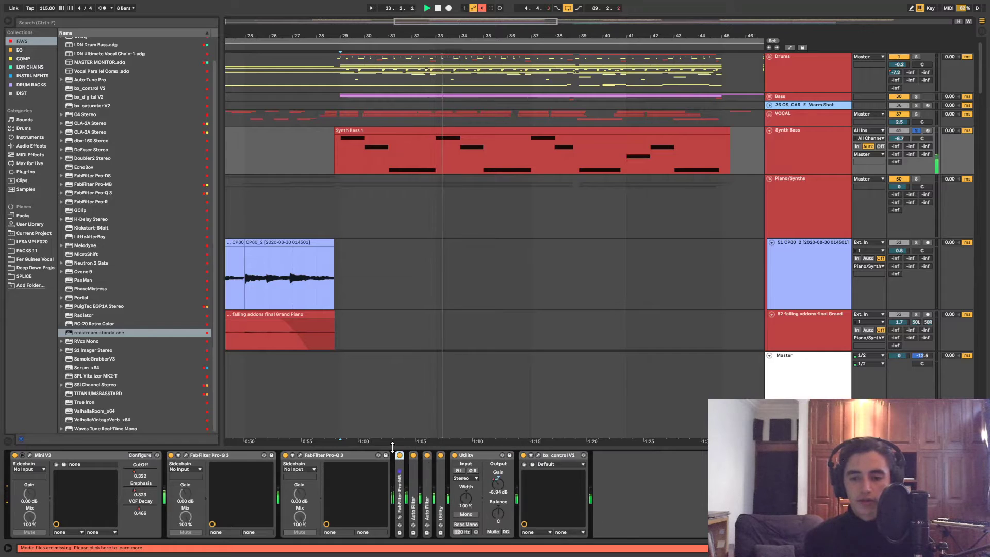
click(330, 457)
click(214, 456)
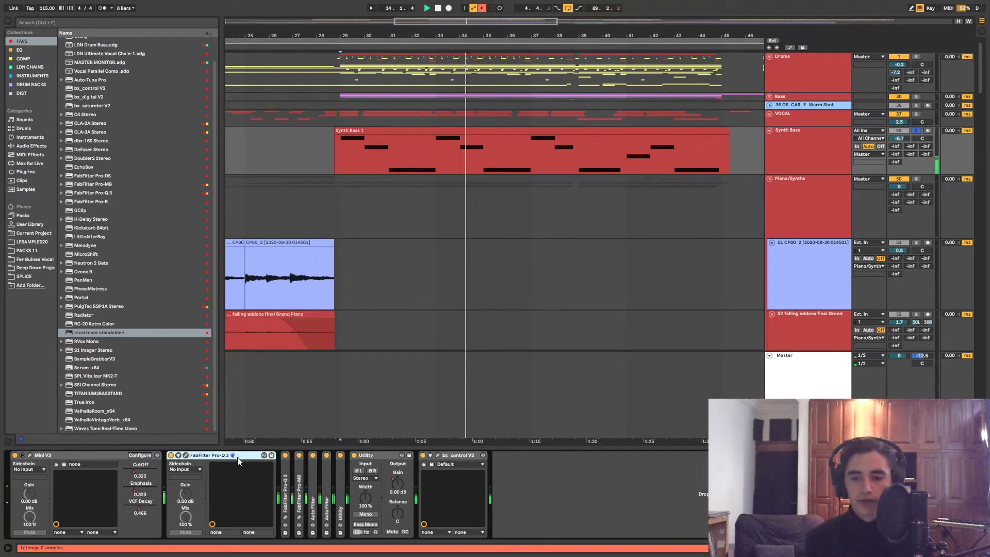
key(Delete)
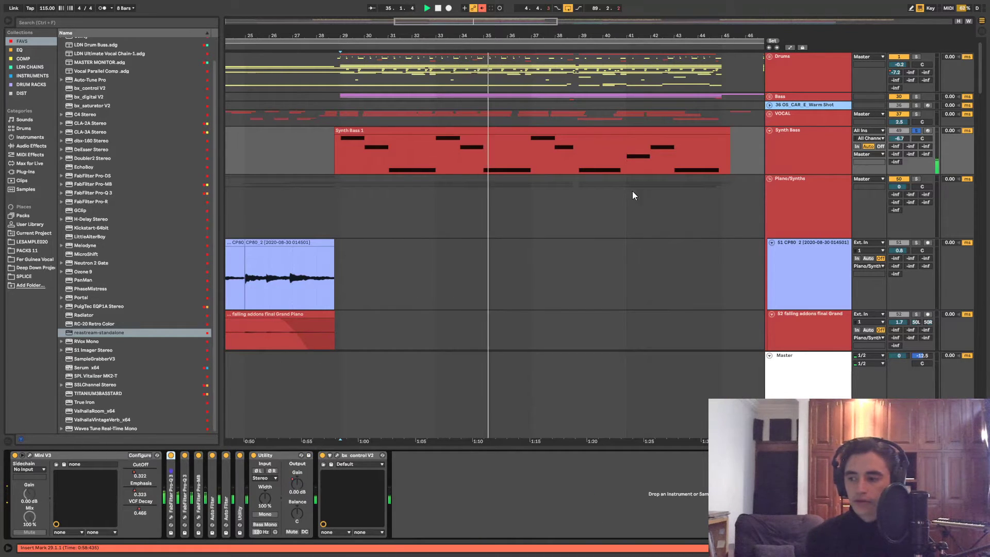
click(918, 133)
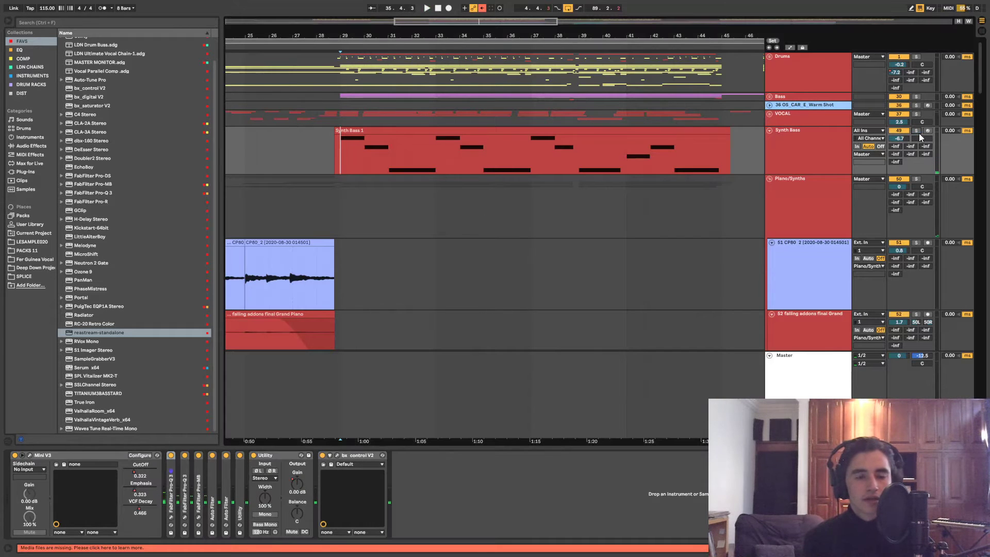
Look into the VOCAL group, solo it, fold it again and show the whole arrangement's length
click(769, 114)
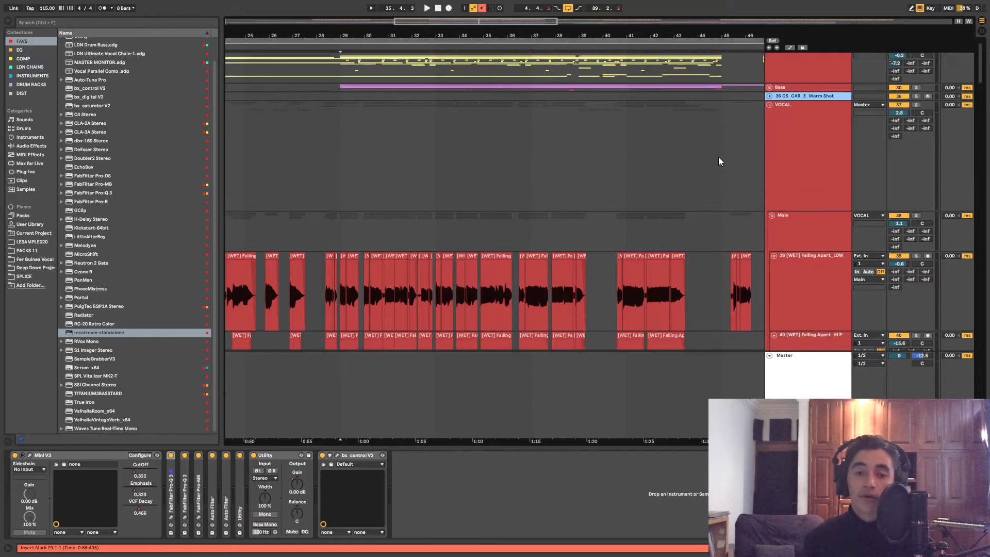
scroll(719, 157, down, 3)
scroll(720, 148, up, 3)
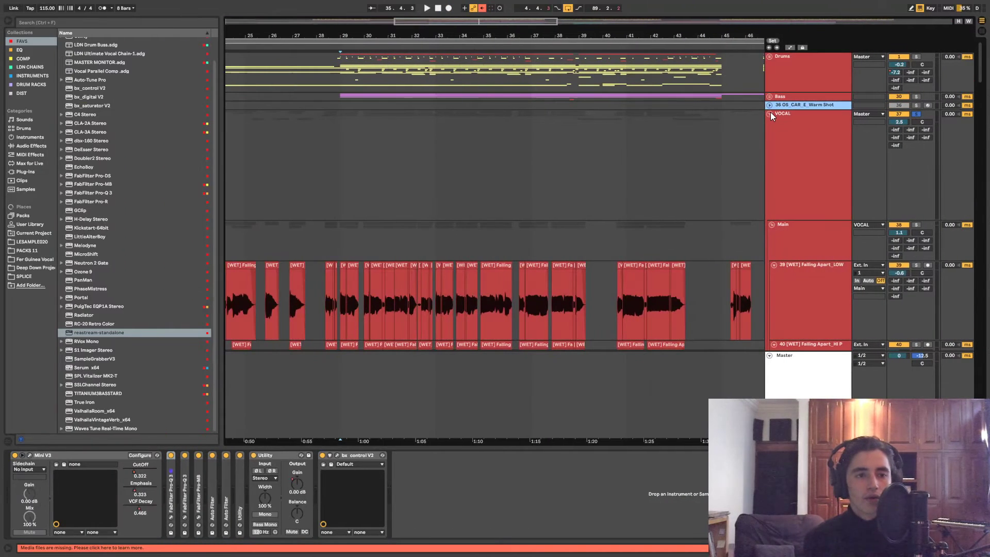
click(543, 133)
key(w)
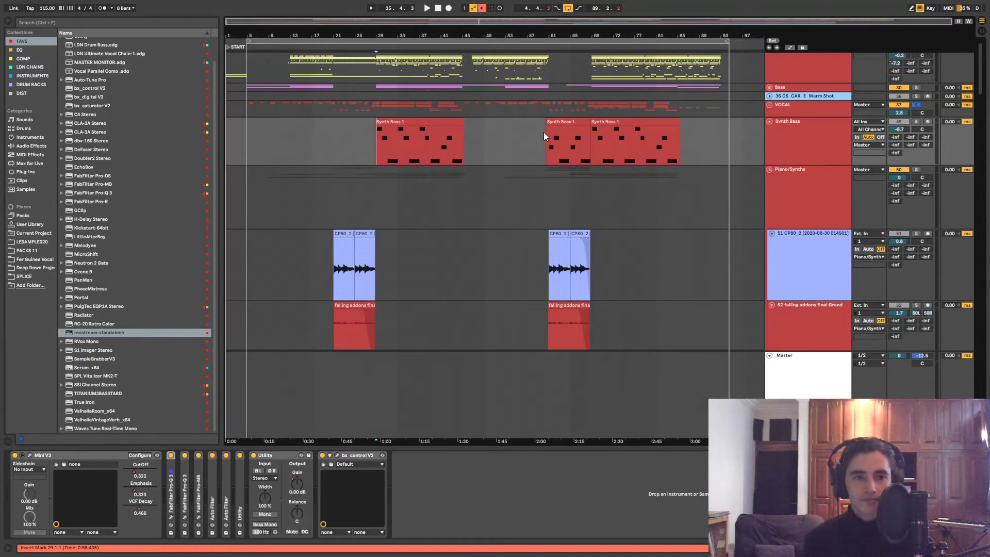
Unfold the VOCAL group and examine the Falling Apart LOW and HI part clips in the song's opening bars
click(769, 104)
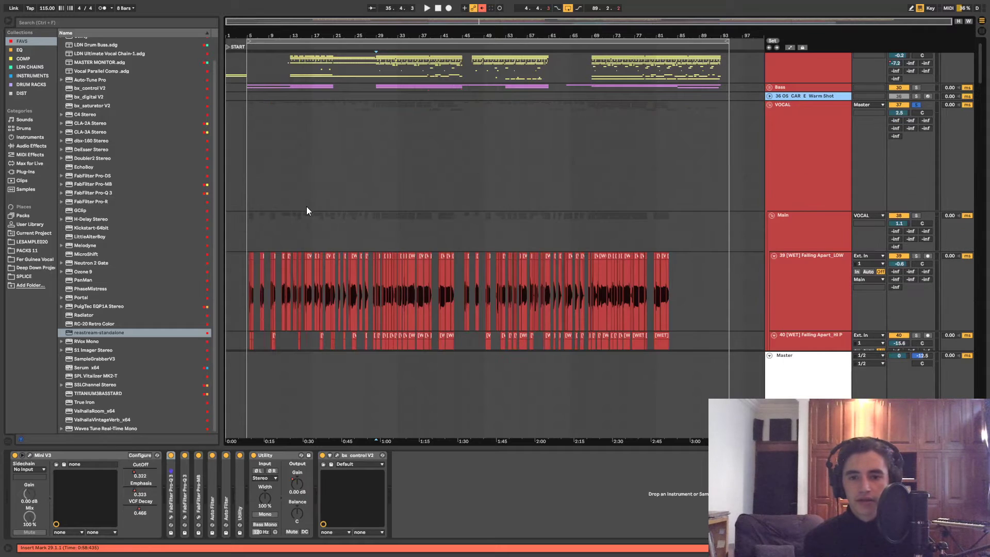
scroll(297, 218, down, 1)
scroll(270, 223, up, 15)
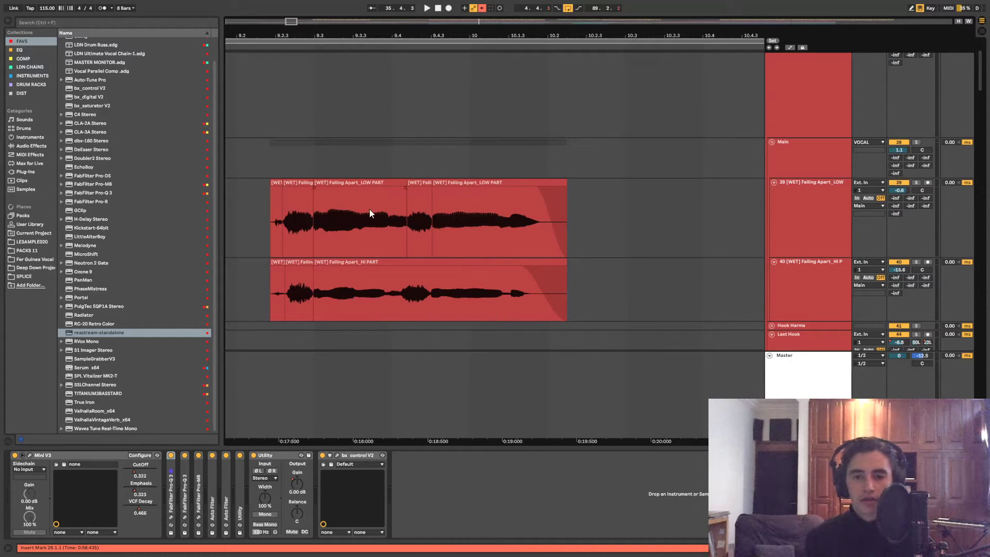
scroll(402, 197, down, 10)
scroll(433, 199, up, 6)
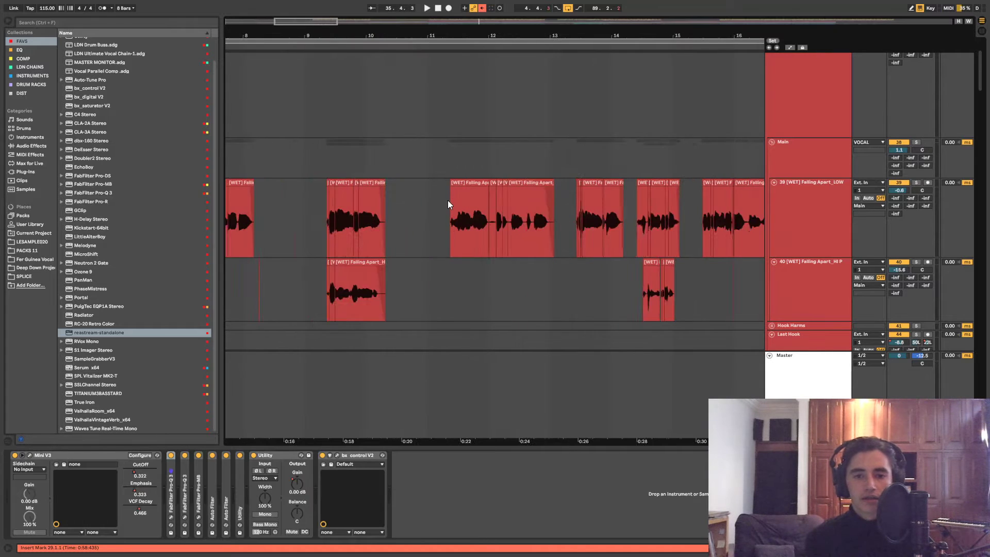
scroll(560, 197, down, 8)
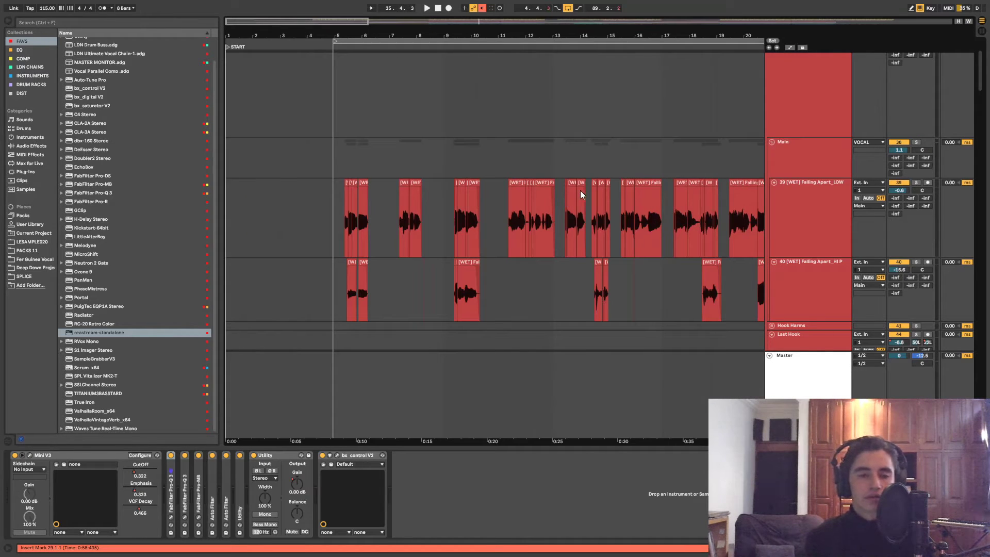
Examine the cuts between the Falling Apart LOW and HI part clips around bars 45 and 29, and return to the whole arrangement
scroll(575, 198, up, 1)
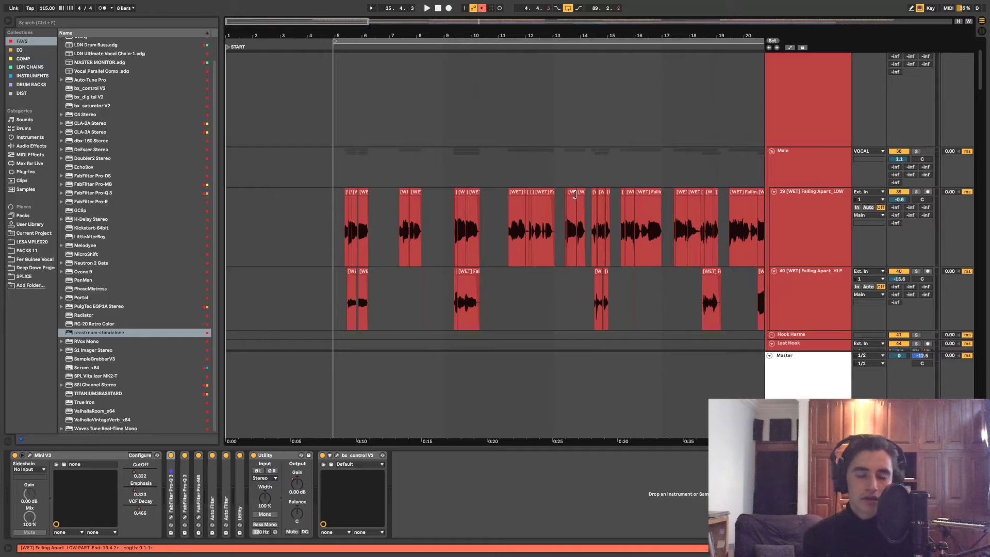
scroll(575, 195, up, 10)
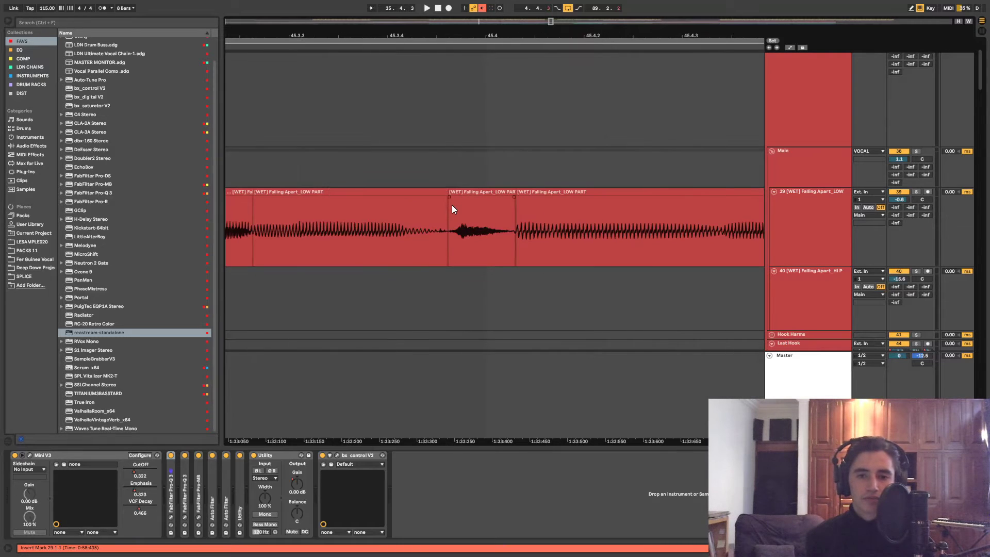
scroll(452, 205, down, 4)
scroll(451, 201, down, 10)
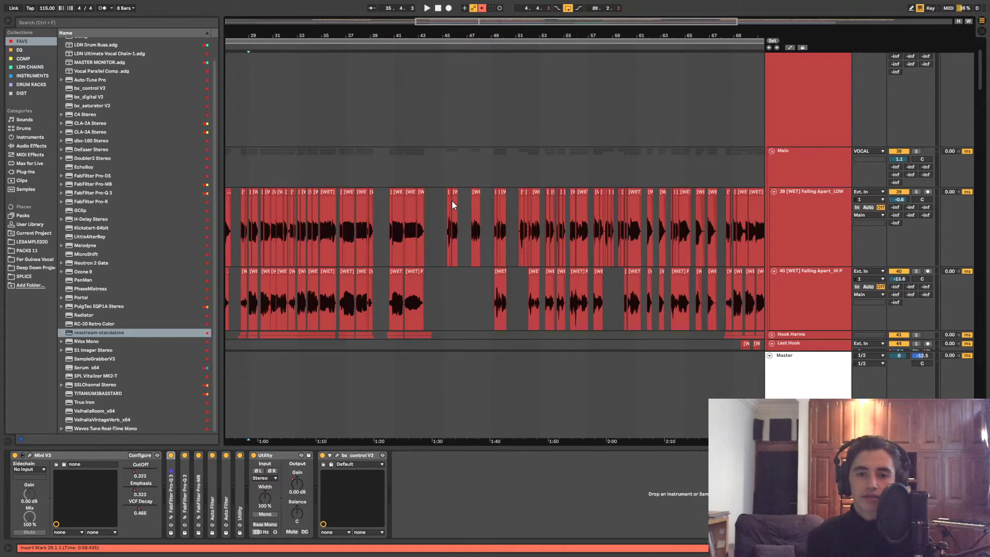
scroll(376, 199, down, 5)
scroll(378, 186, up, 5)
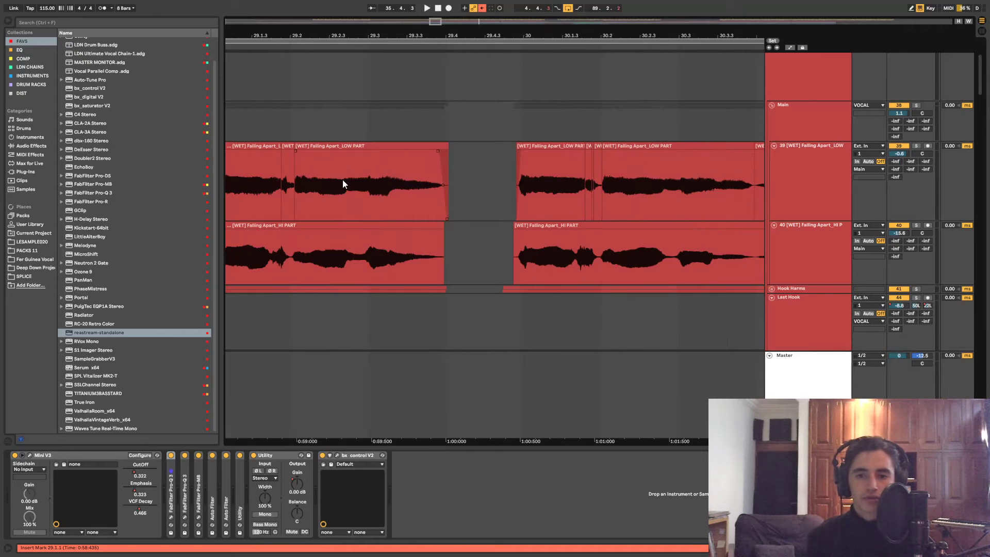
scroll(599, 163, down, 15)
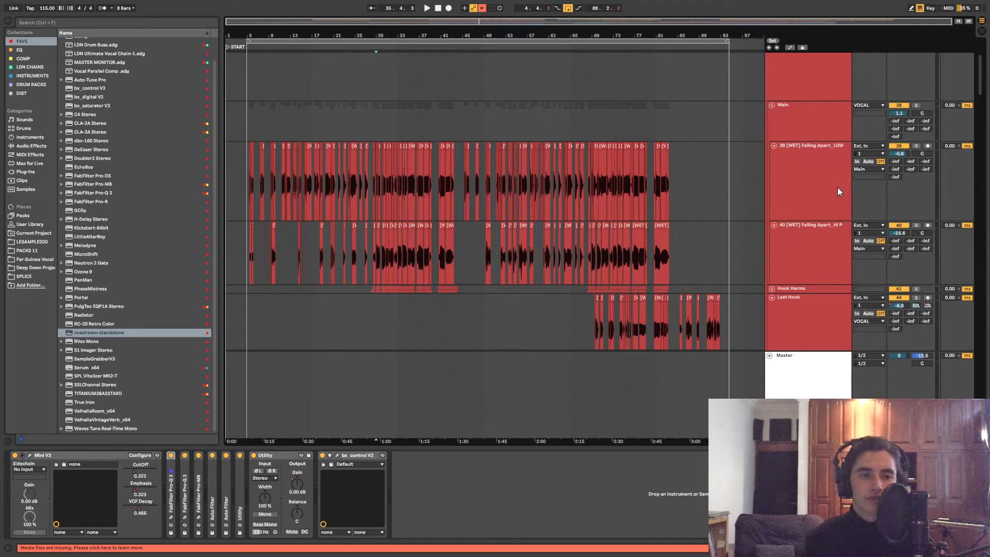
Look through the device chains of the Falling Apart LOW track and the Main vocal group
click(819, 157)
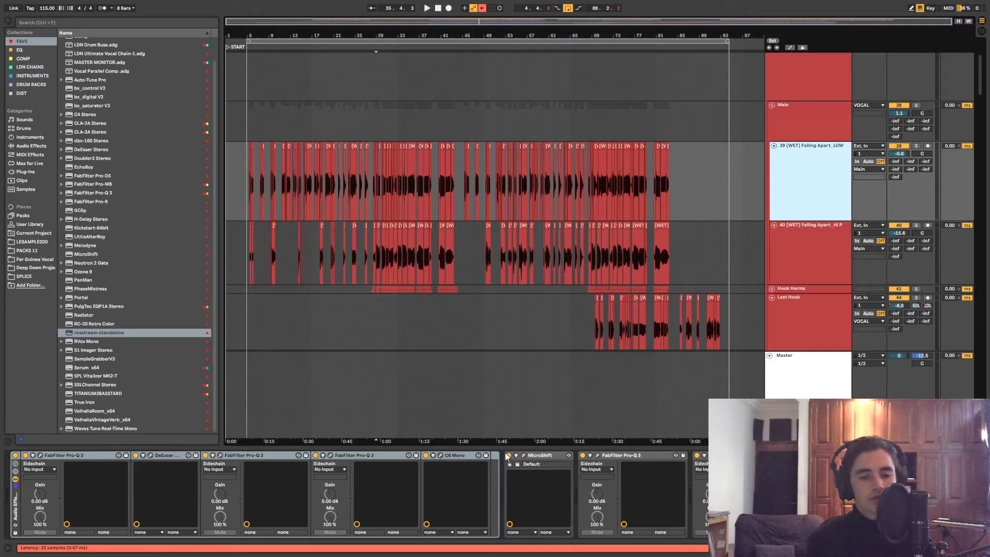
click(812, 134)
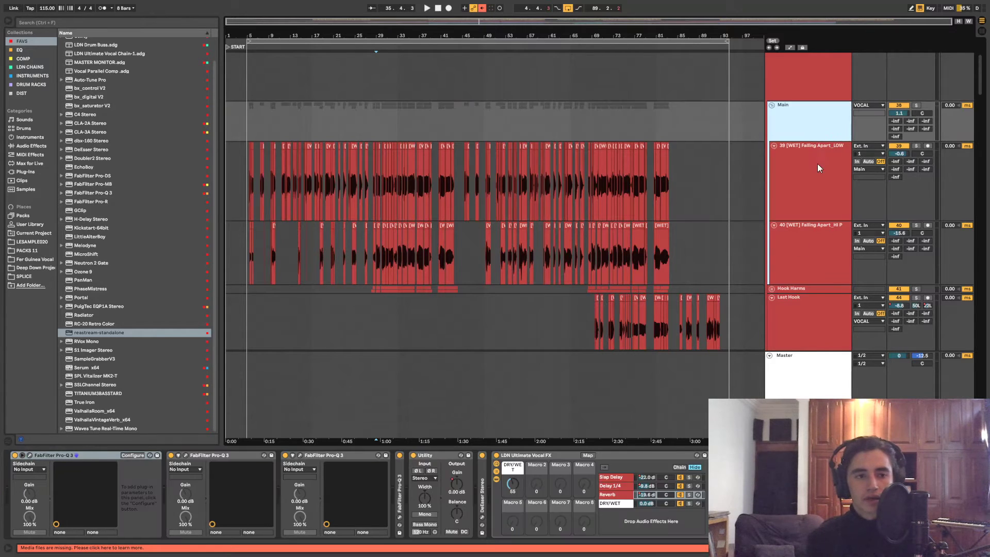
click(818, 162)
Solo the Main vocal group and play it from 9.4.1
click(916, 105)
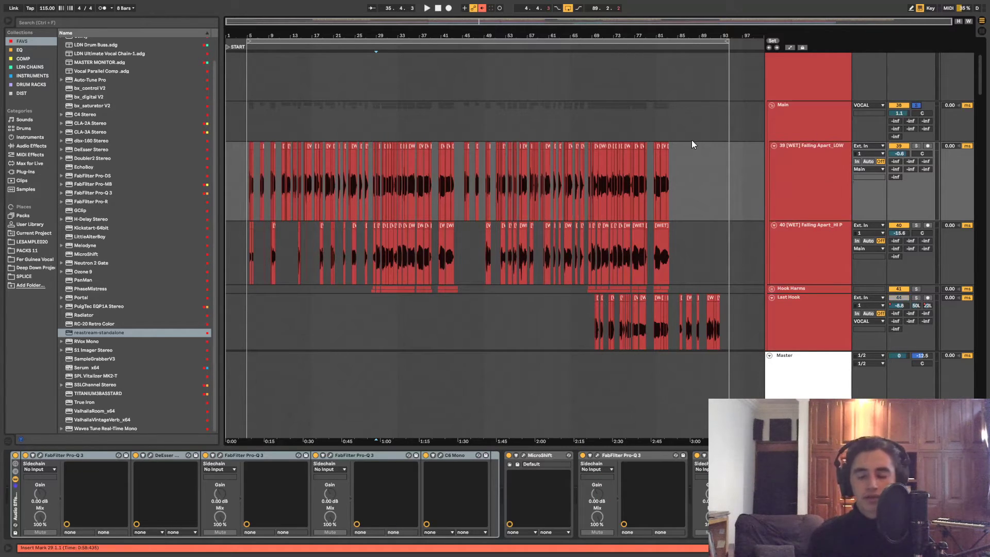
click(273, 105)
key(space)
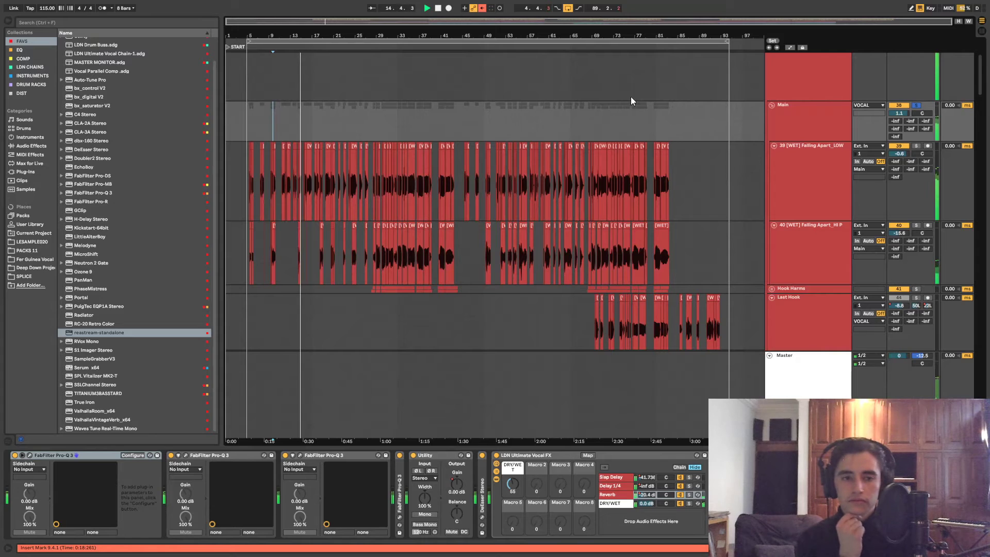
Fold the Main group's third FabFilter Pro-Q 3 and examine the delay and reverb chains' volume automation in LDN Ultimate Vocal FX, hiding the automation again
scroll(791, 120, up, 2)
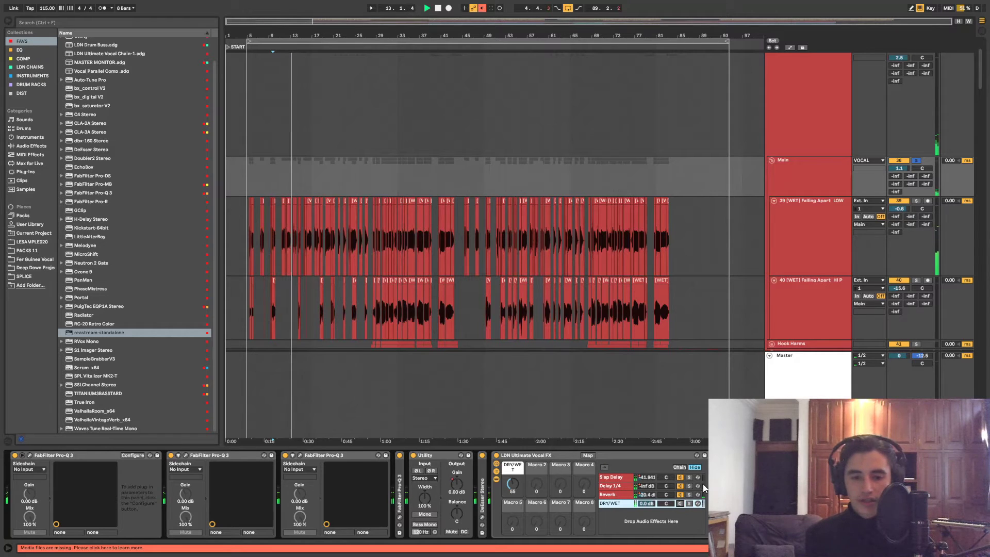
double_click(350, 455)
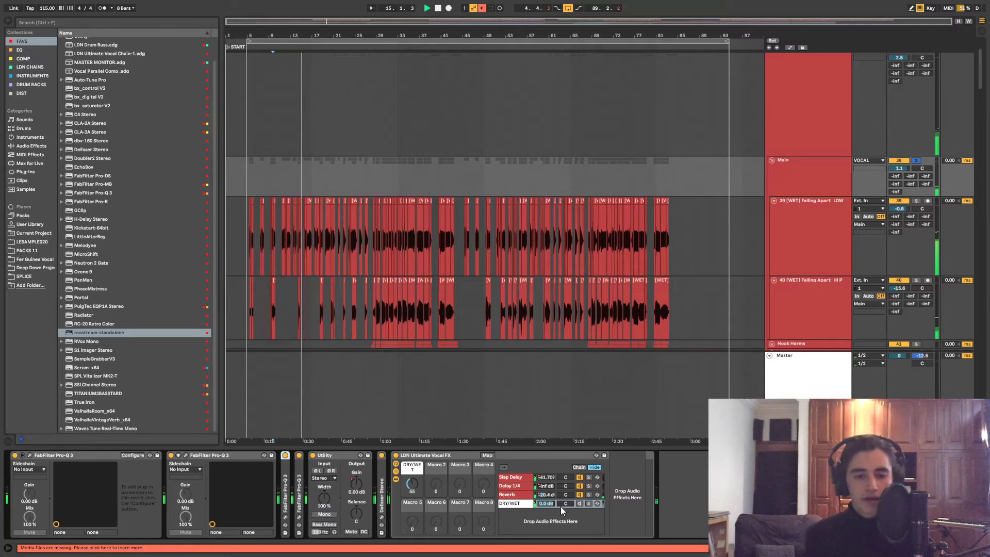
click(790, 47)
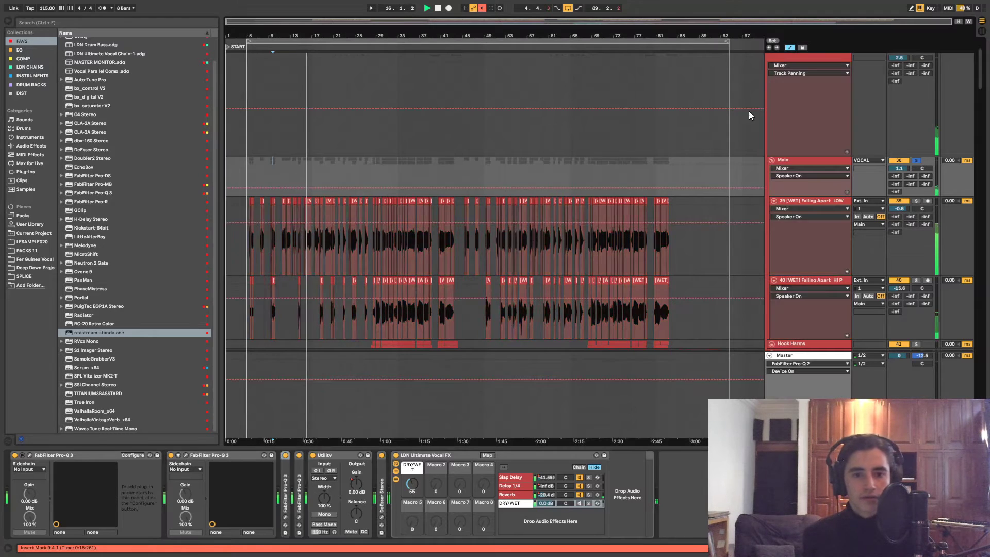
click(548, 486)
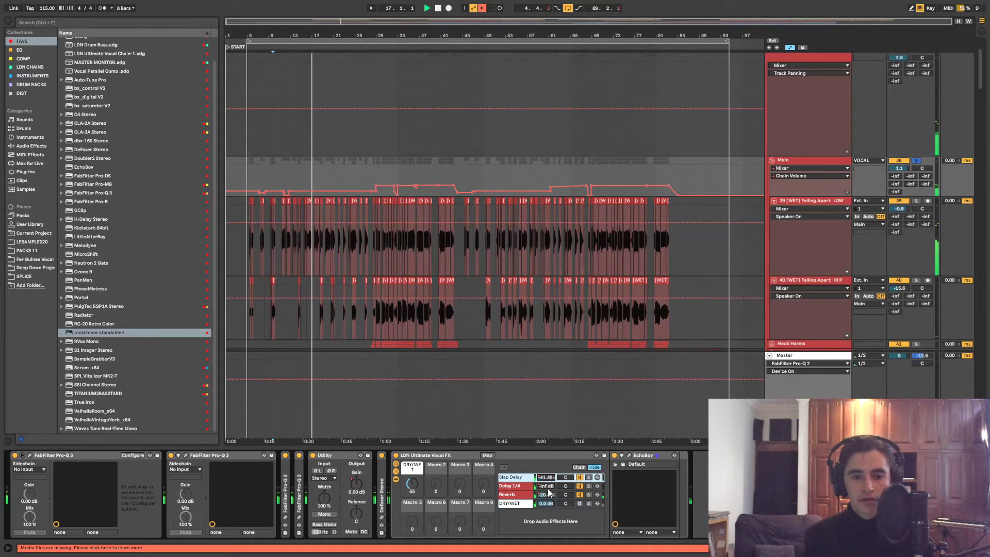
click(548, 494)
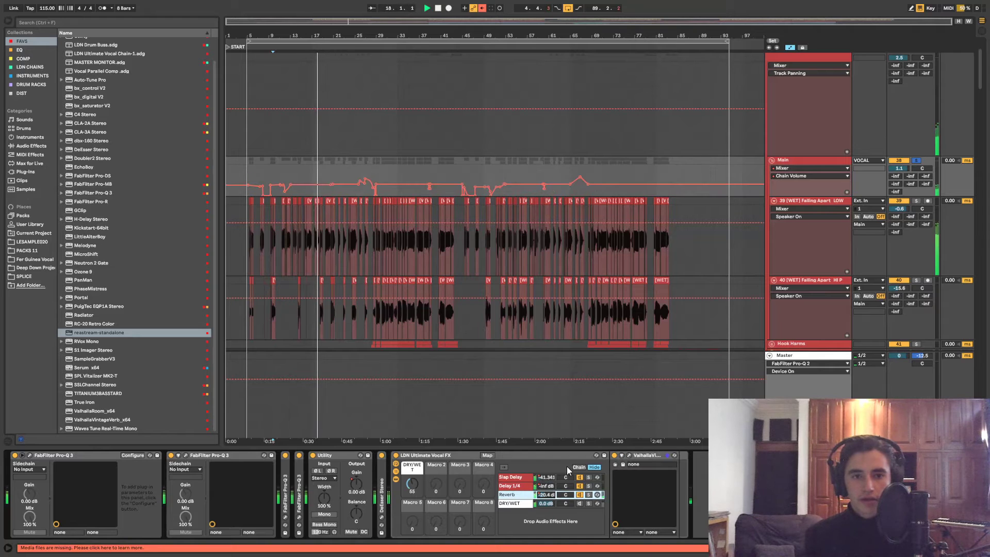
click(789, 47)
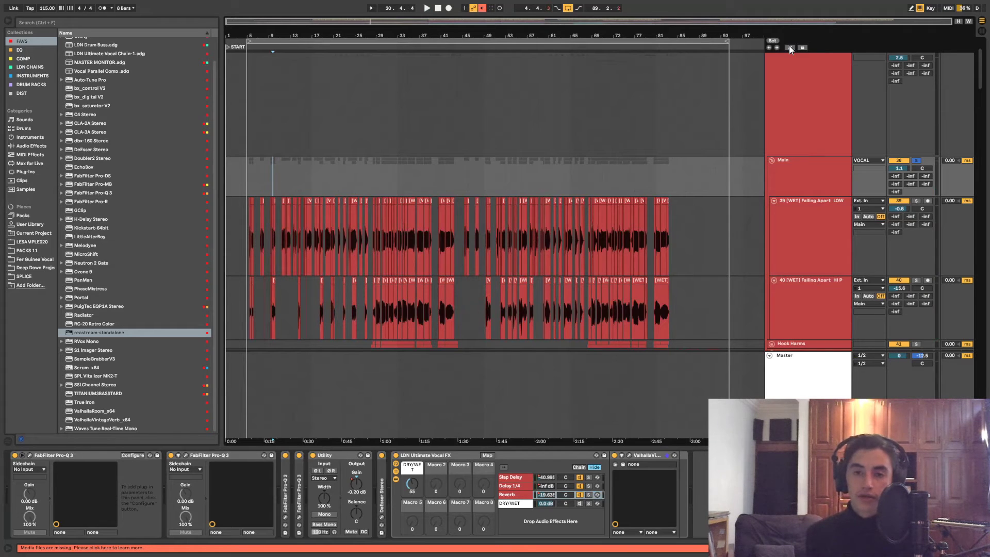
click(789, 47)
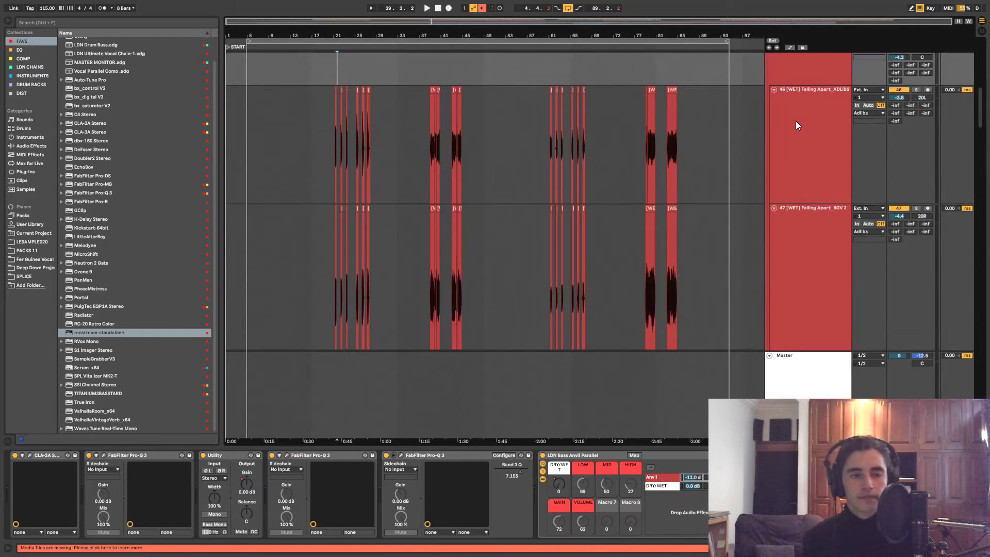
End the Adlibs solo and fold the Adlibs group and the whole VOCAL group
scroll(796, 121, up, 5)
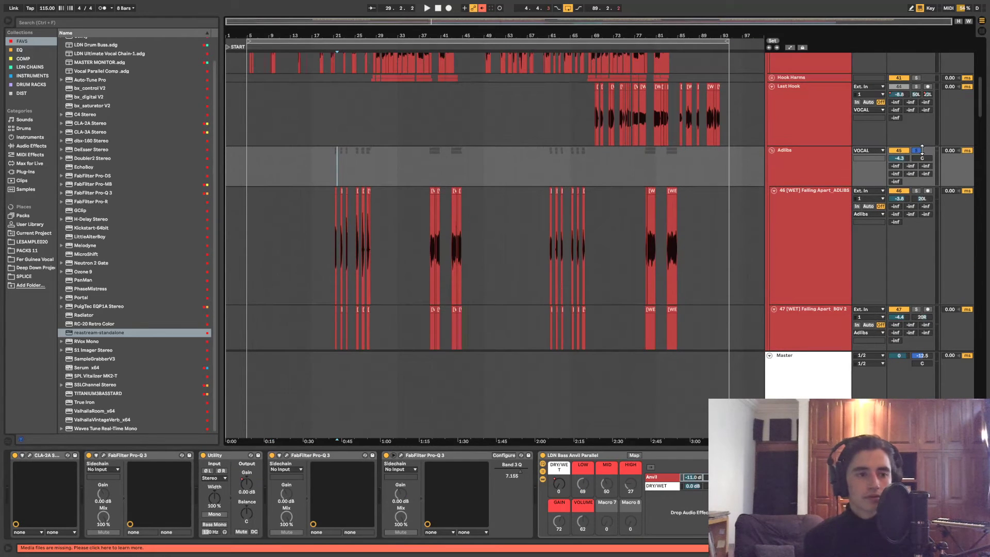
click(771, 150)
scroll(790, 172, up, 5)
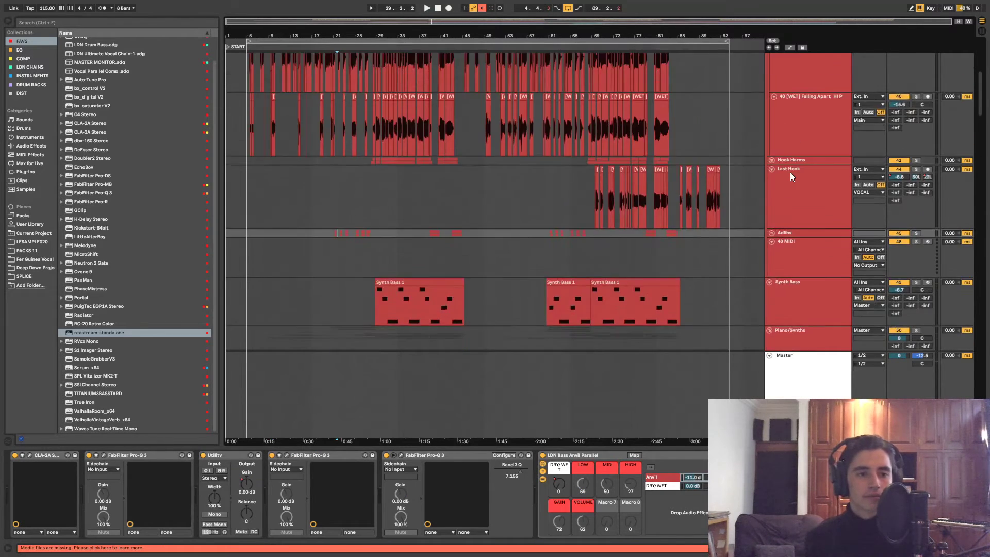
scroll(790, 172, up, 5)
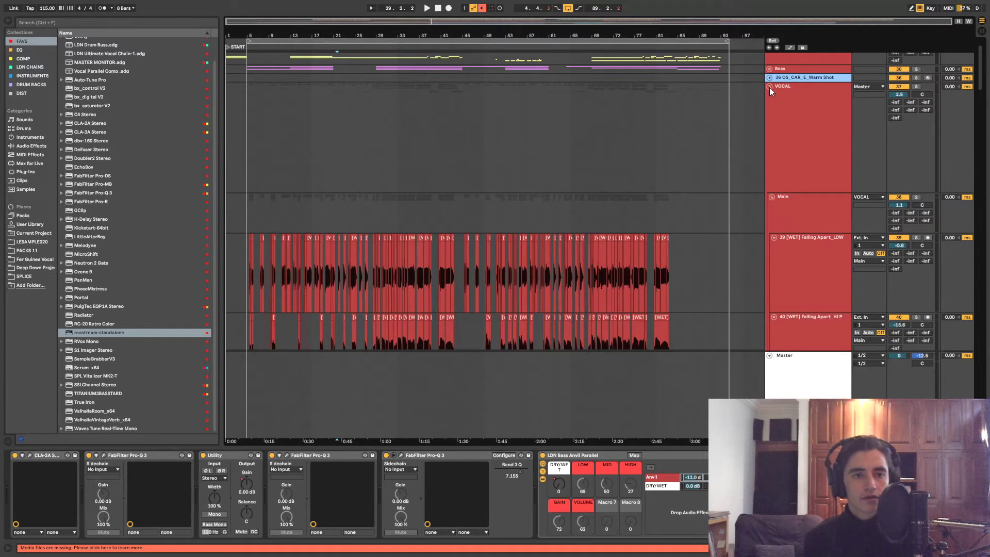
click(769, 87)
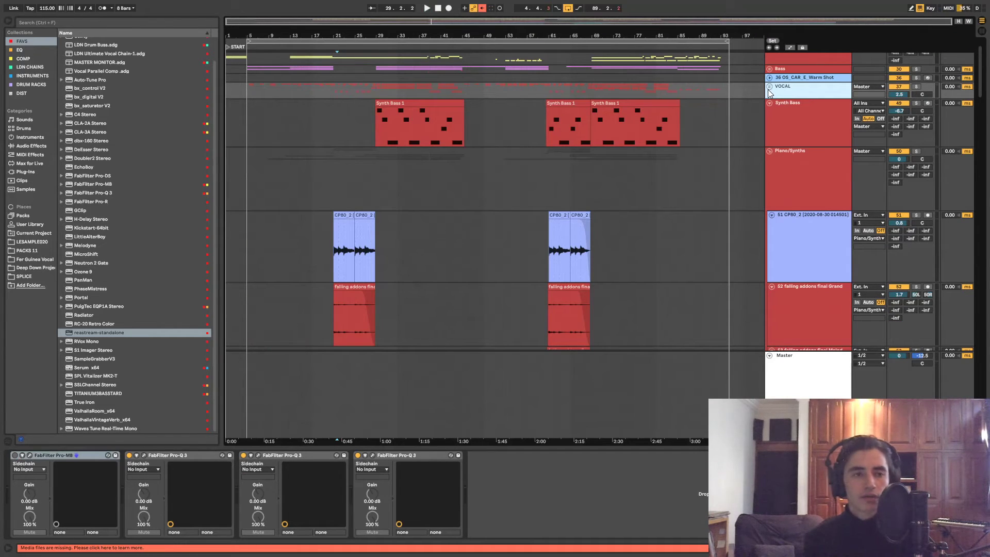
Solo the Piano/Synths group, play it briefly from 21.1.1 and stop playback
scroll(332, 103, down, 3)
click(332, 103)
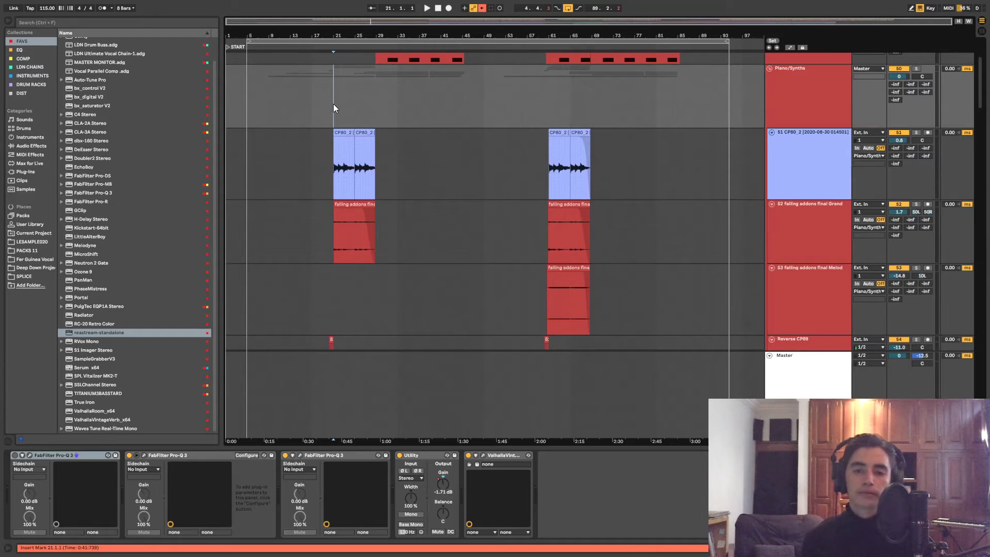
scroll(406, 85, up, 2)
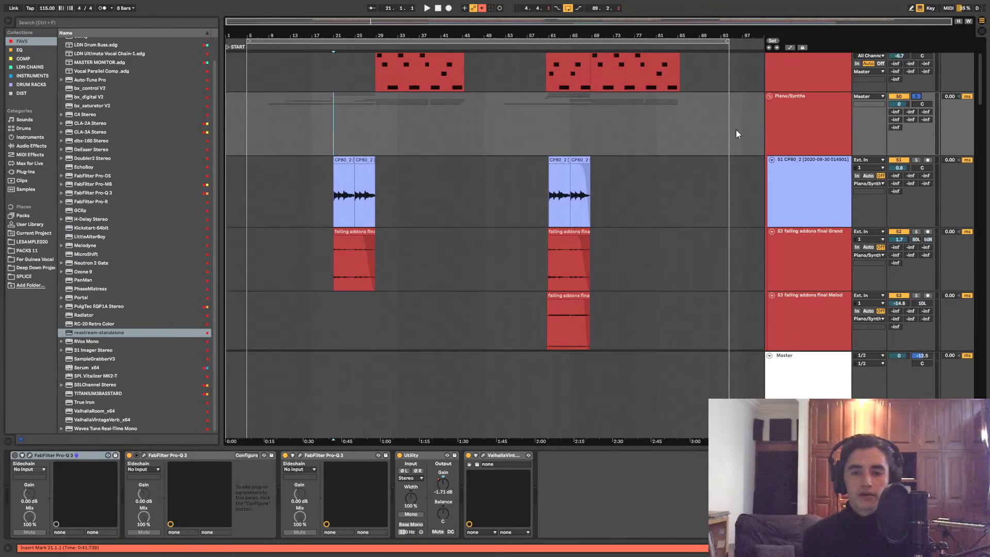
scroll(629, 132, down, 1)
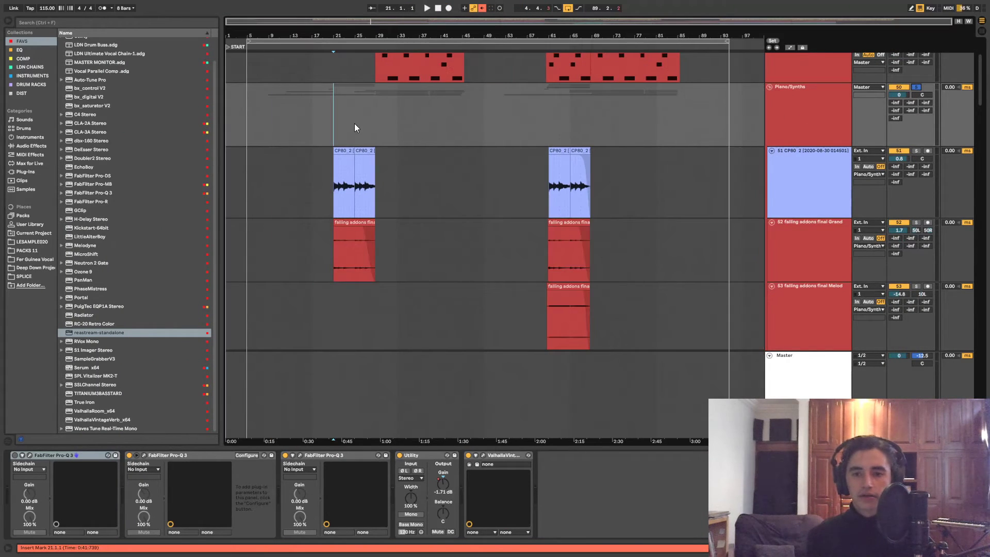
scroll(326, 114, up, 1)
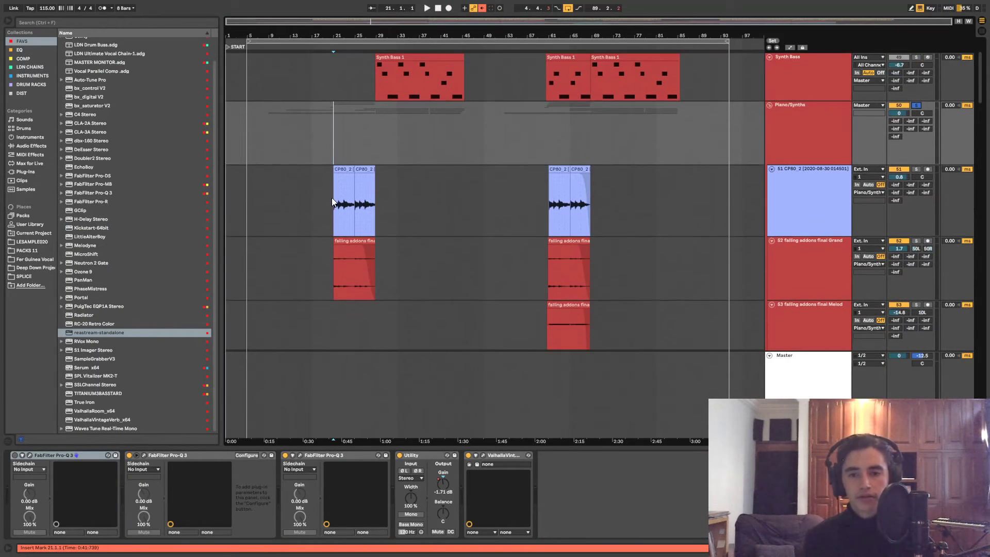
key(space)
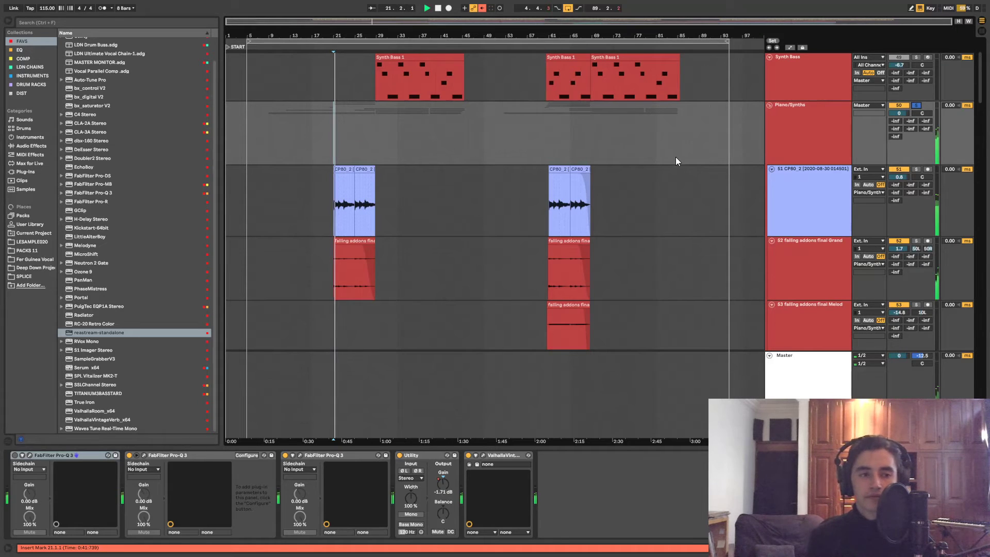
key(space)
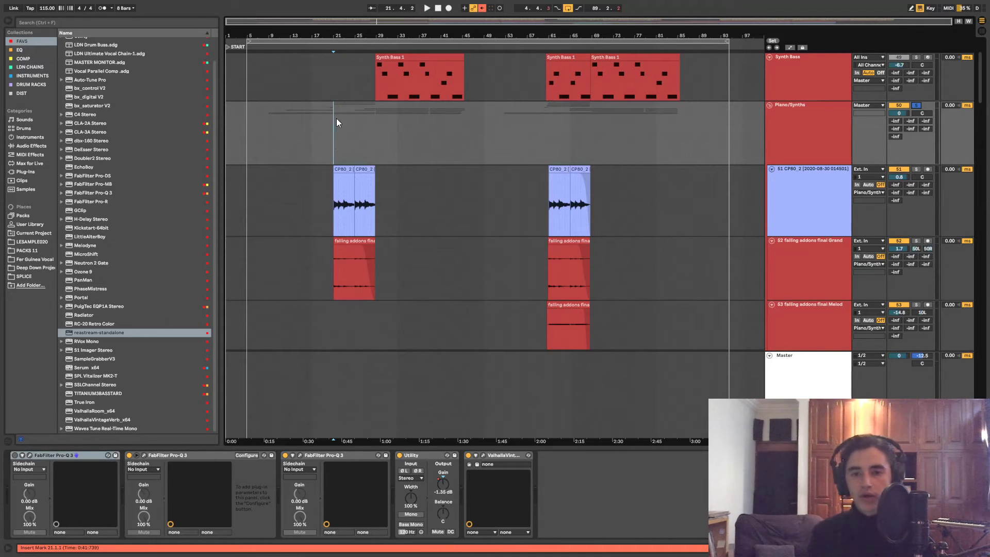
Replay the soloed Piano/Synths group from 21.1.1 with the CP80_2 and Grand Piano clips enlarged, and stop playback
key(plus)
key(plus)
key(space)
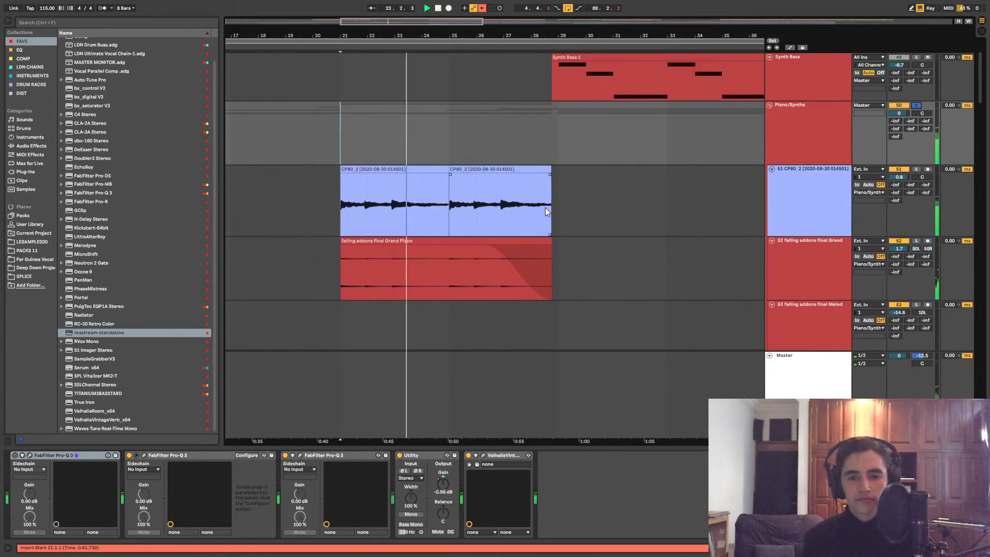
key(space)
Solo the falling addons final Grand Piano track and play it from 21.1.1
click(916, 241)
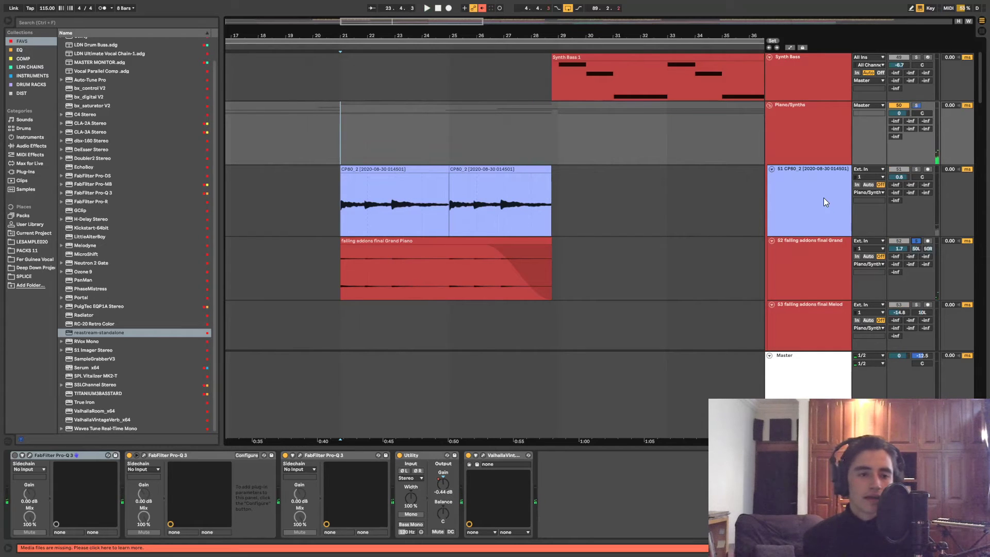
scroll(627, 191, down, 2)
key(space)
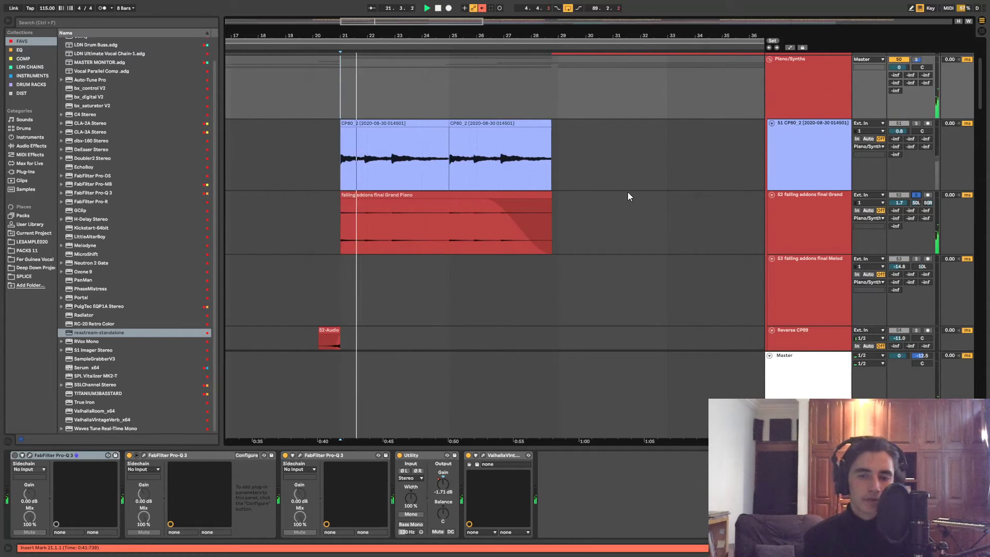
Stop the grand piano playback, solo the Chords track and set the insert mark to 28.3.2
scroll(627, 192, down, 8)
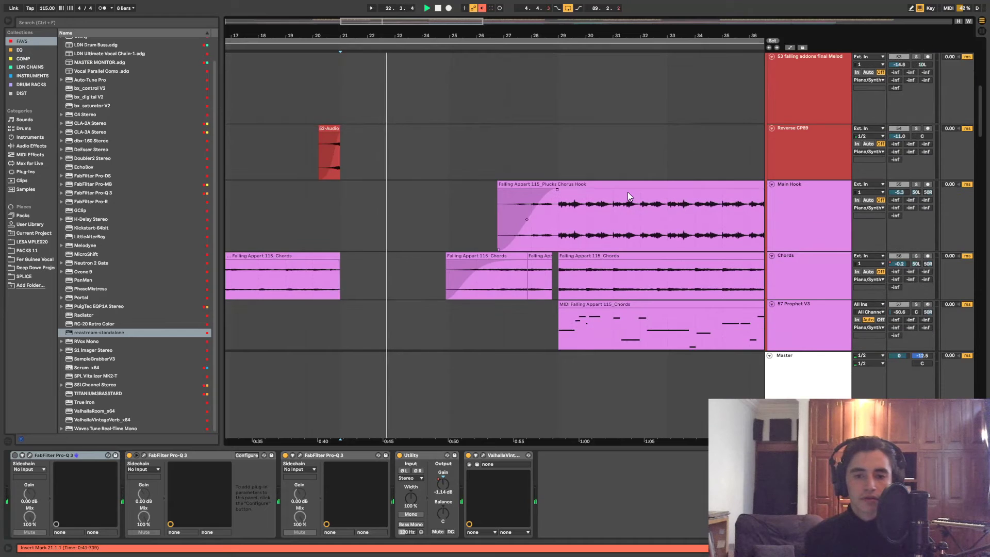
click(489, 151)
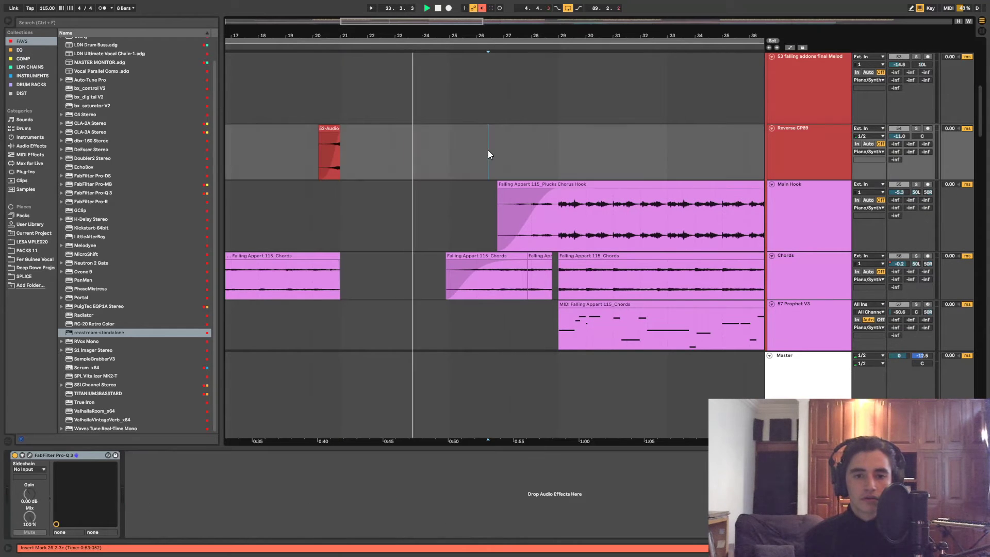
key(space)
key(space)
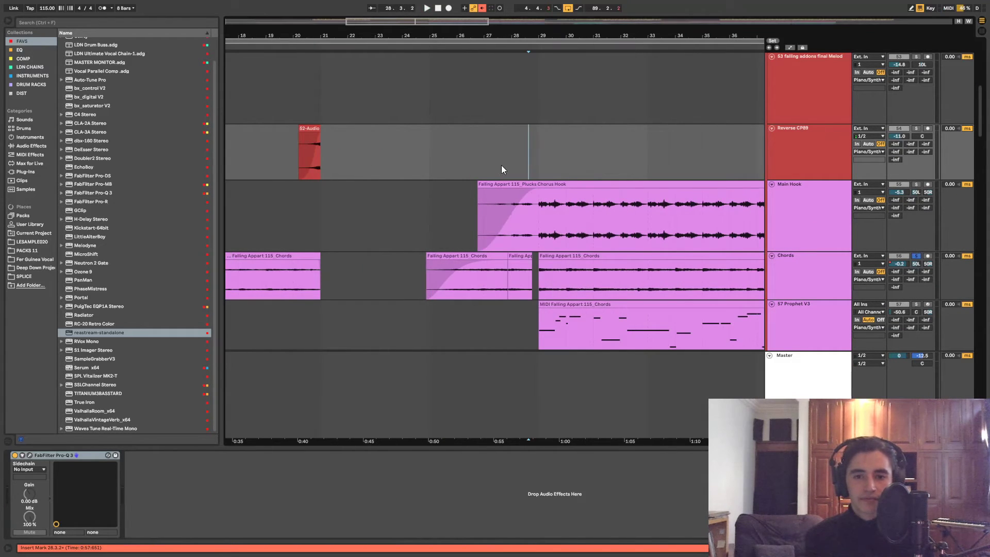
Play the soloed Chords track from 12.4.1 and show its device chain
scroll(400, 193, down, 3)
click(299, 193)
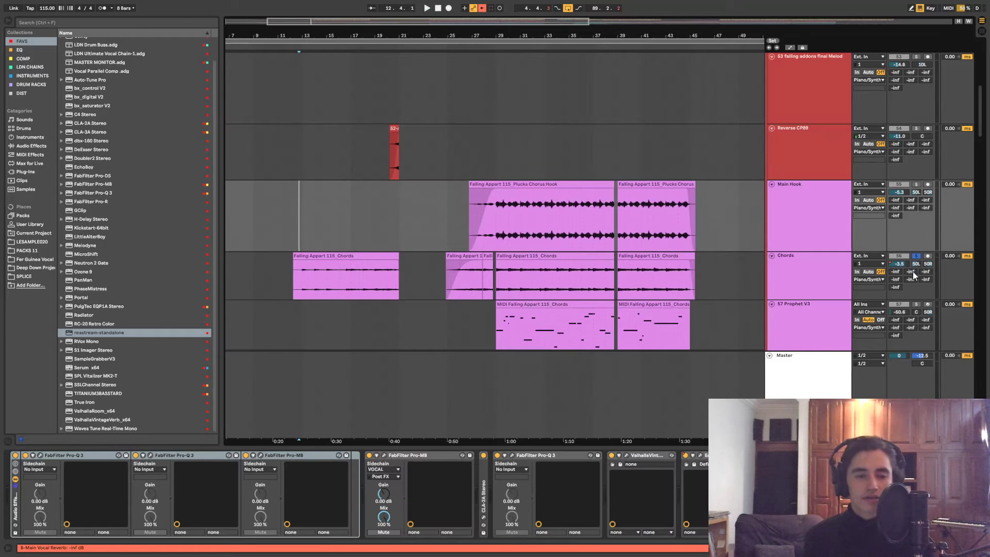
key(space)
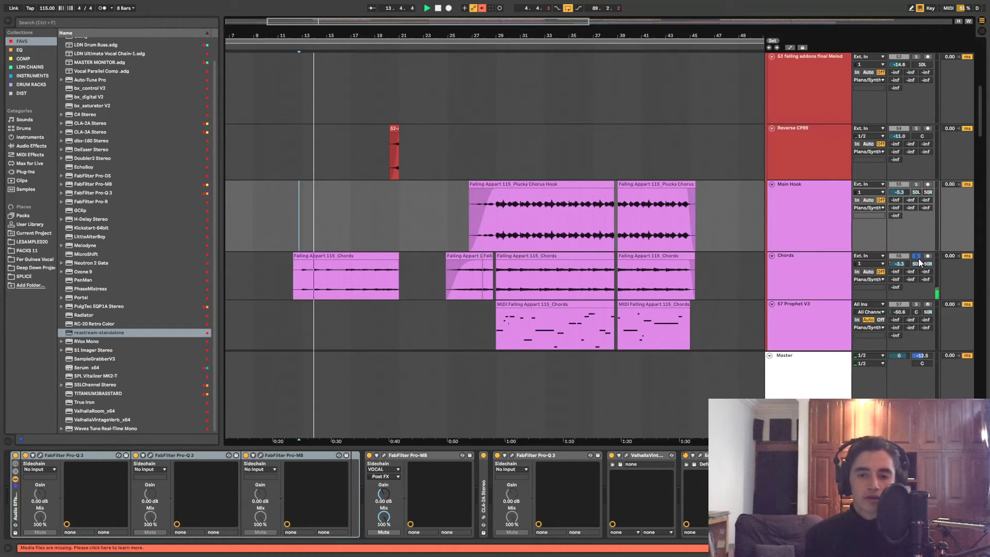
click(800, 279)
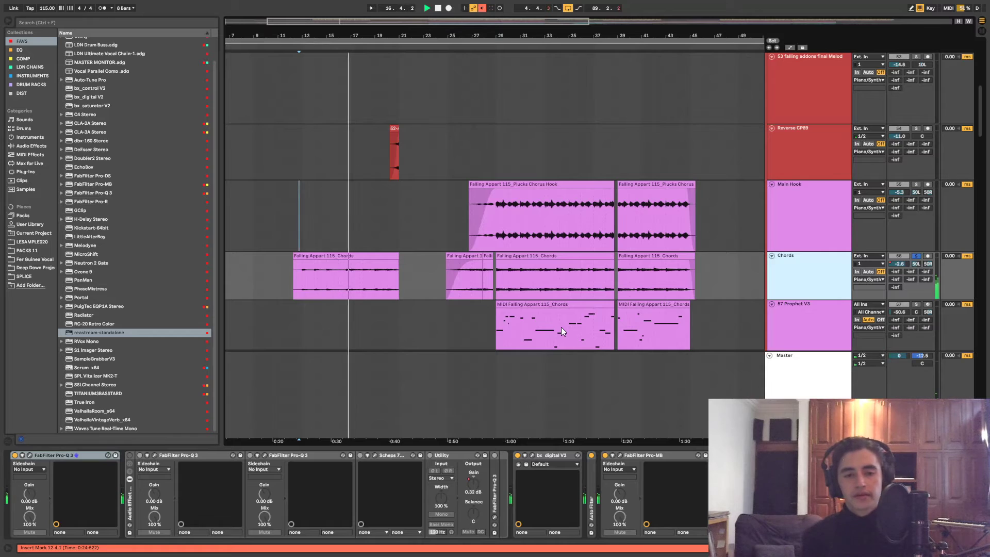
Stop the Chords playback, play the Main Hook track soloed from 29.2.1 and stop it
key(space)
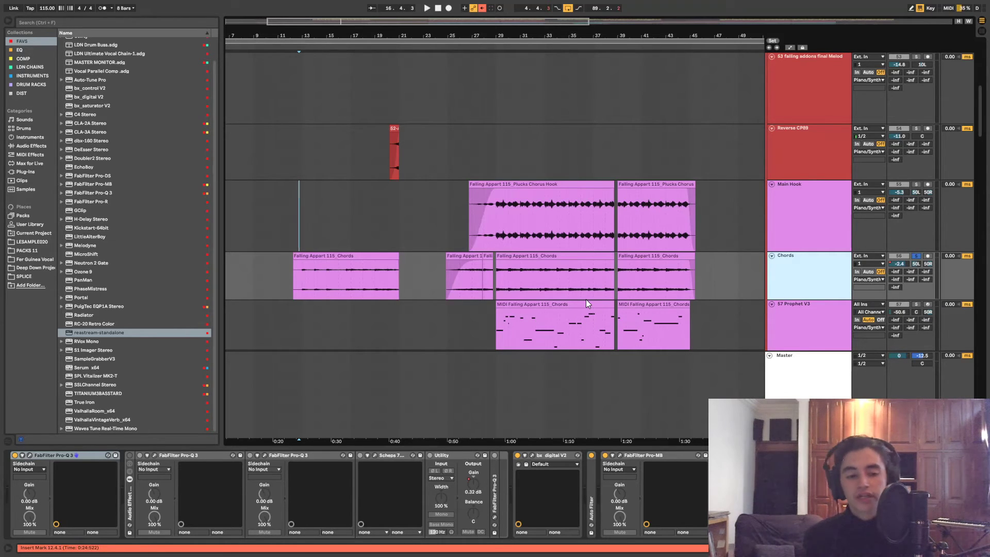
click(499, 149)
key(space)
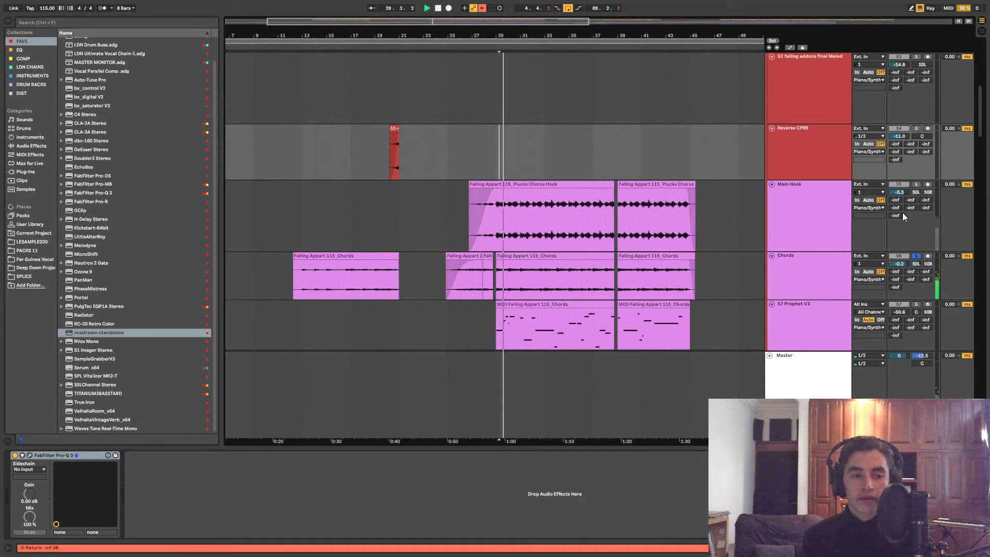
click(916, 184)
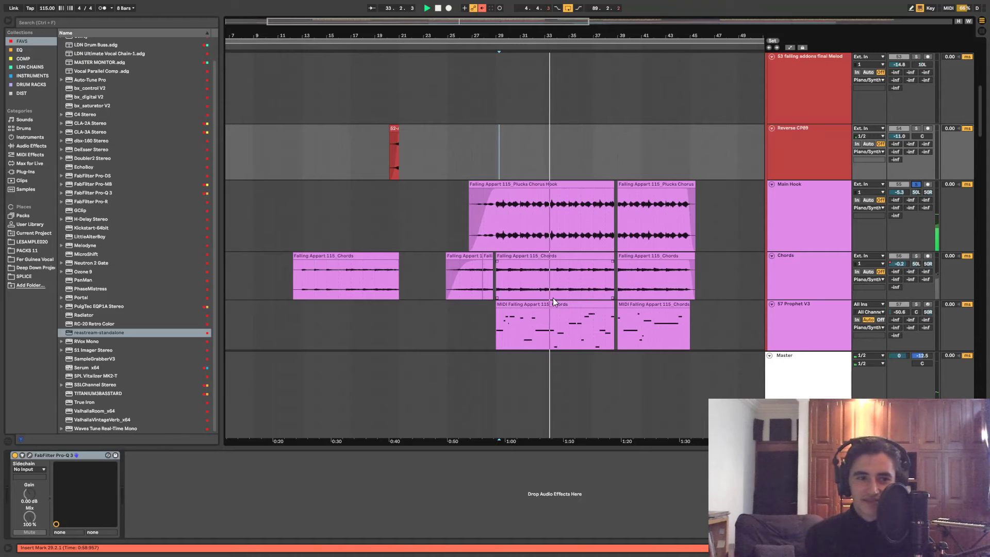
key(space)
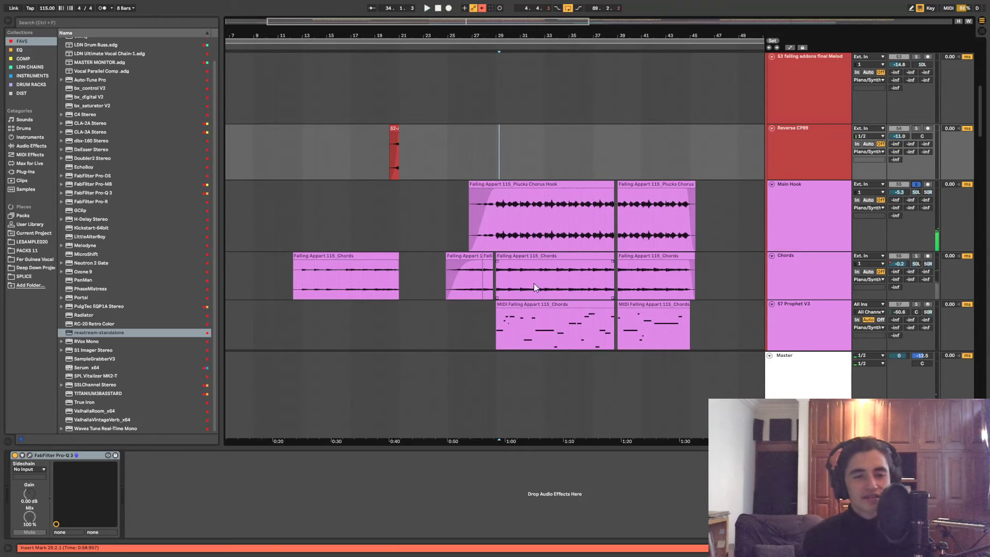
Arm and solo the 83 Analog Lab 4 track and play its clips from 48.2.1
scroll(512, 170, up, 5)
scroll(513, 168, down, 10)
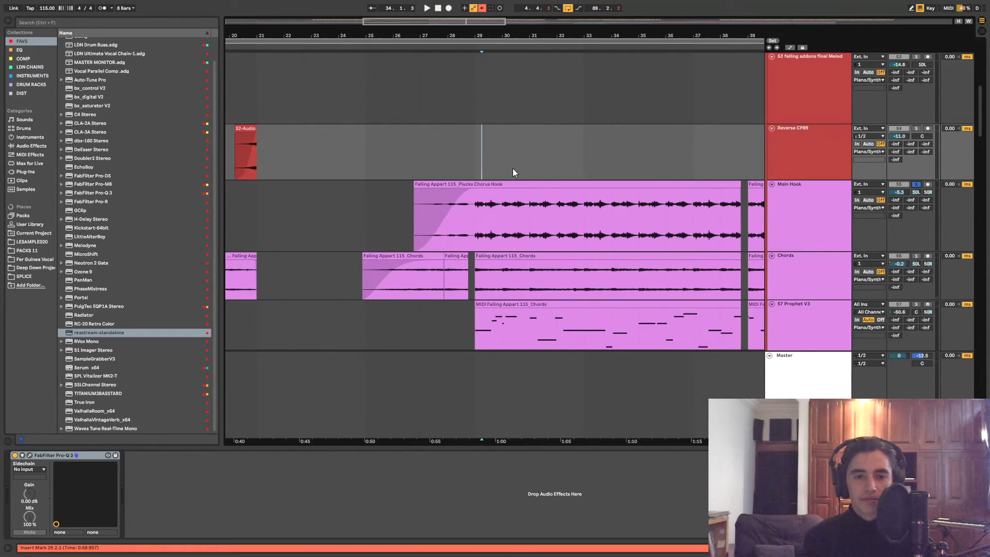
scroll(640, 172, up, 4)
scroll(500, 110, down, 2)
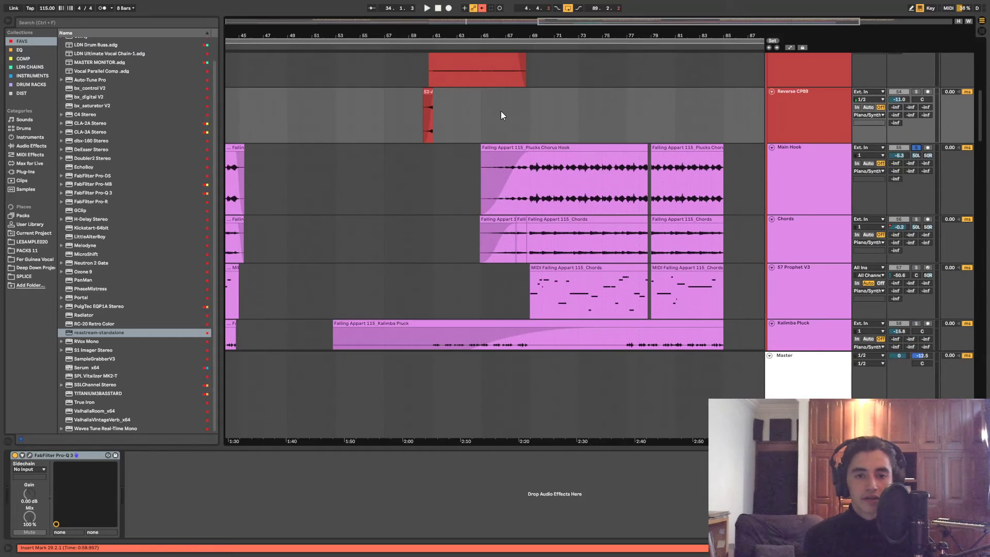
key(space)
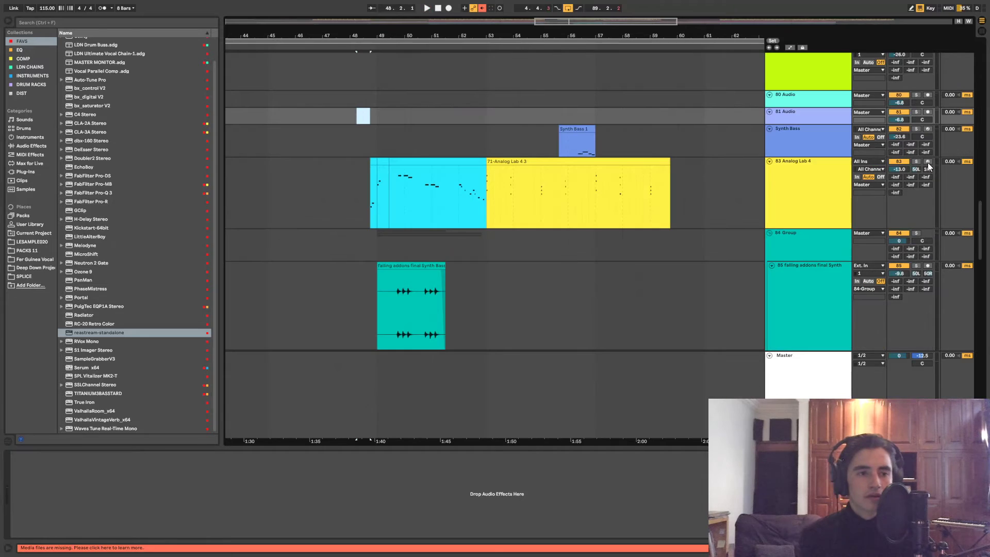
click(927, 162)
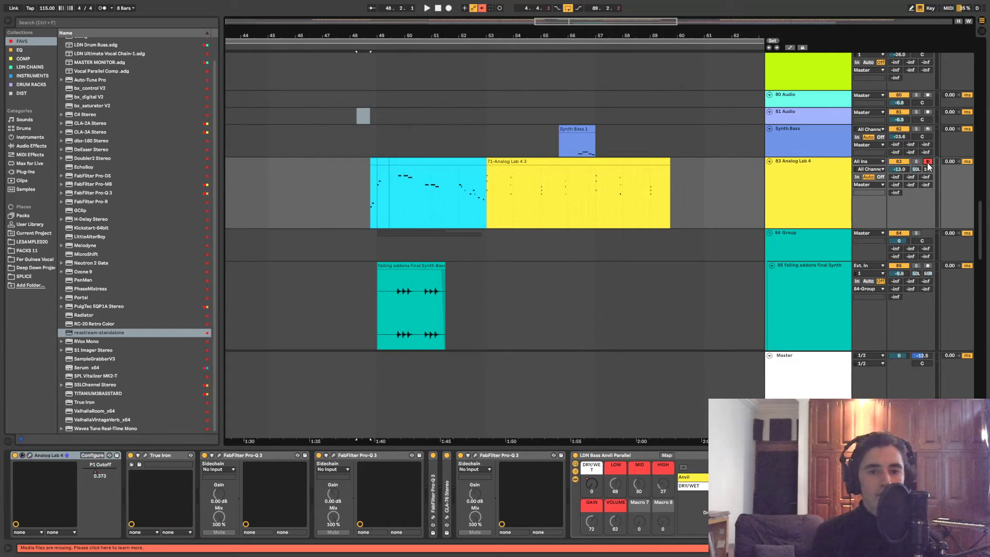
key(space)
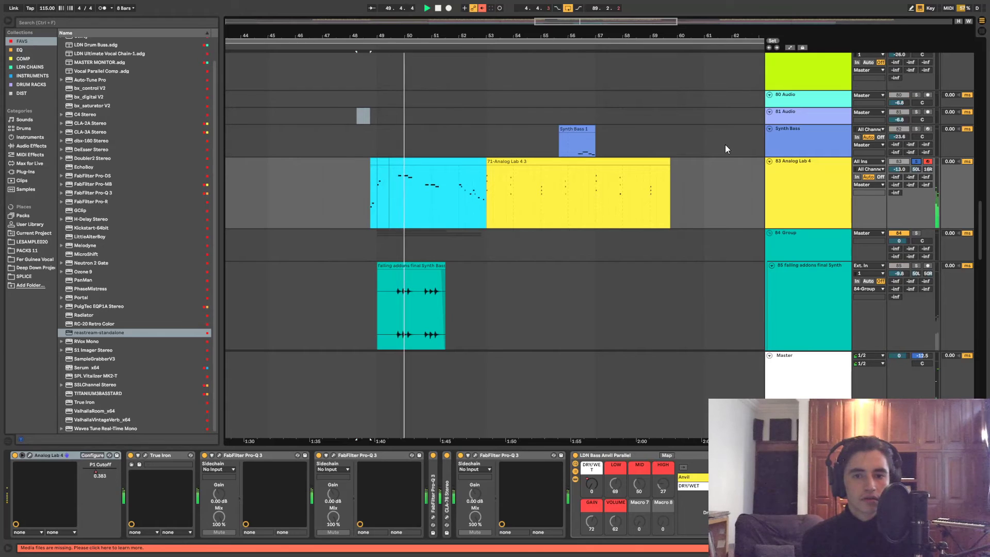
Solo the three falling addons final Synth tracks and the 88 80-Audio 1 track while playing from 49.2.1
click(789, 147)
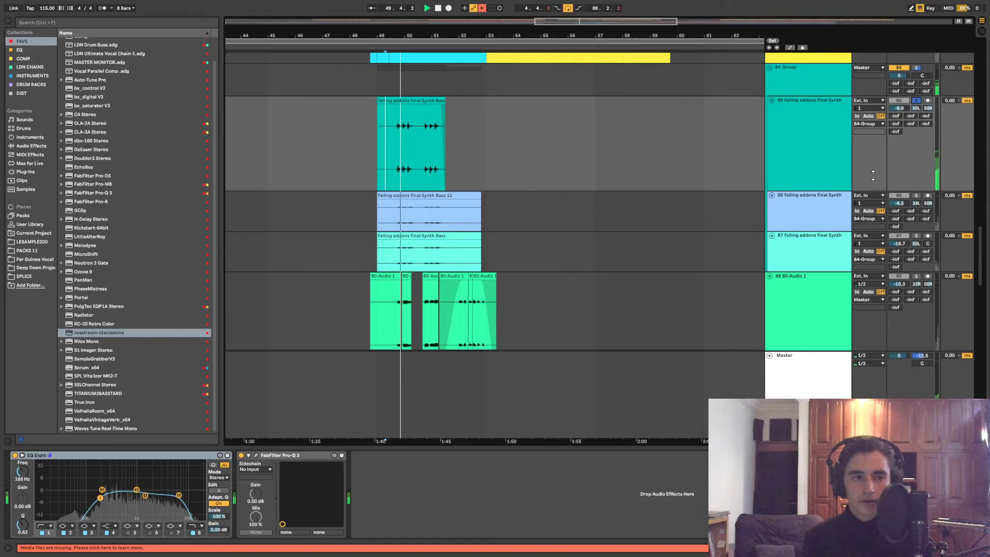
scroll(920, 173, down, 2)
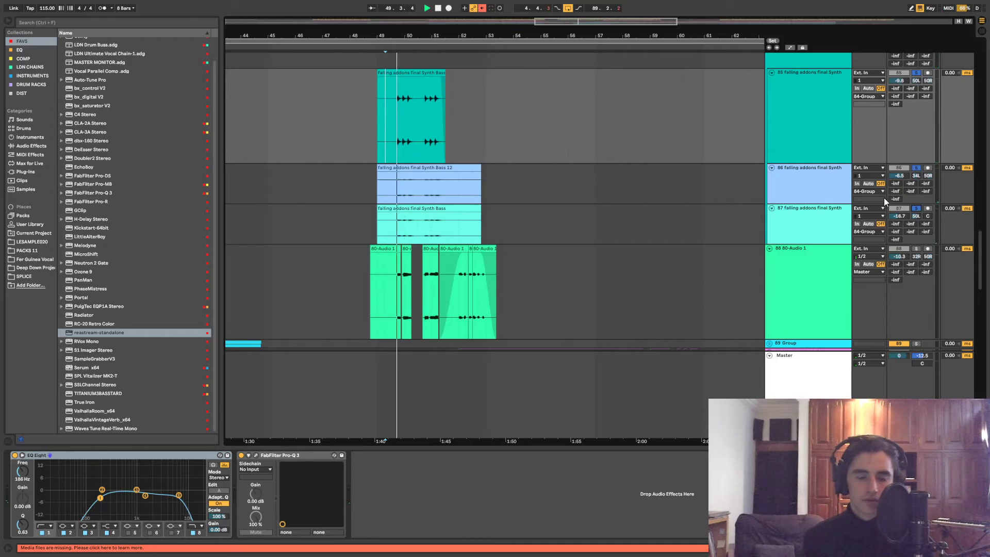
scroll(765, 147, down, 2)
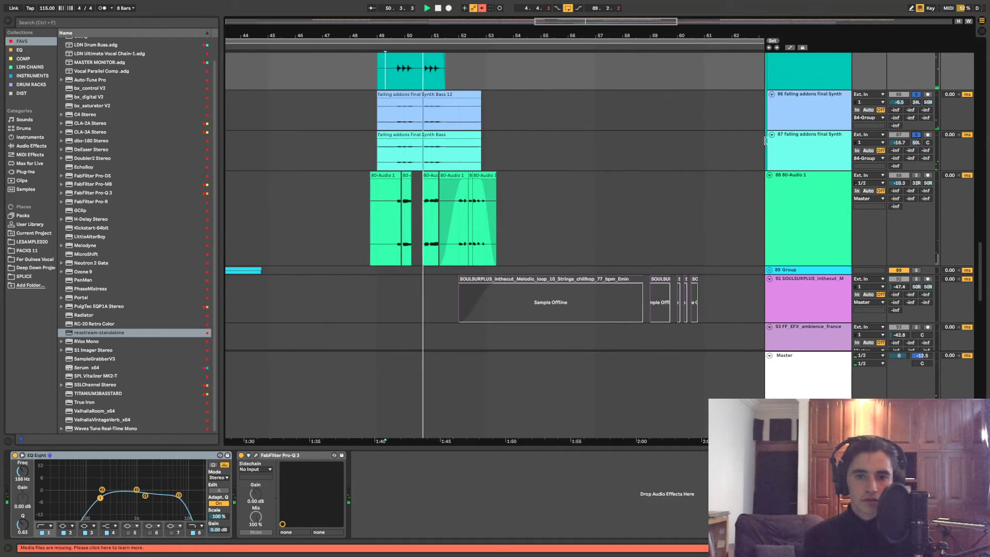
click(916, 175)
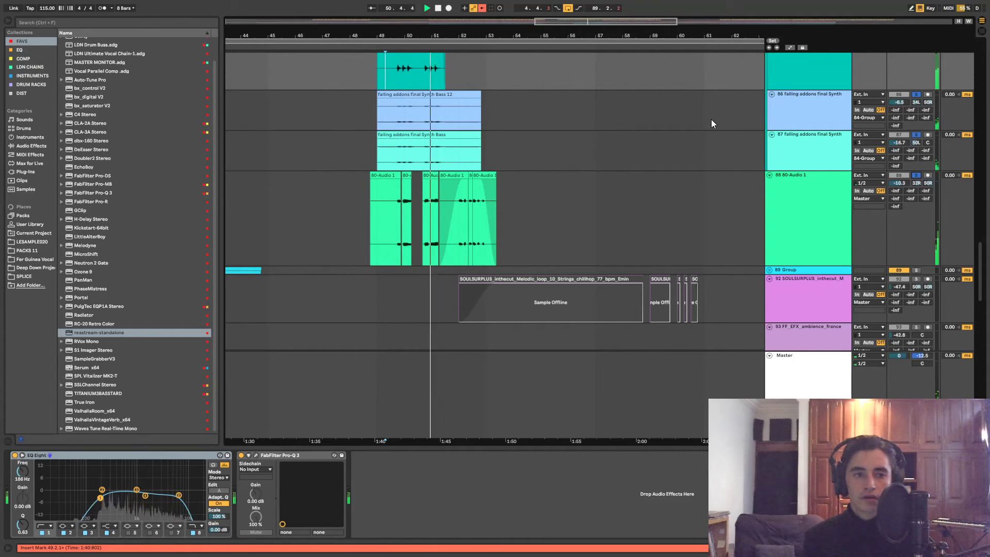
Replay the soloed synth bass layers from 49.2.1 and examine the 83 Analog Lab 4 track's device chain, including the LDN Bass Anvil Parallel rack
scroll(711, 119, up, 5)
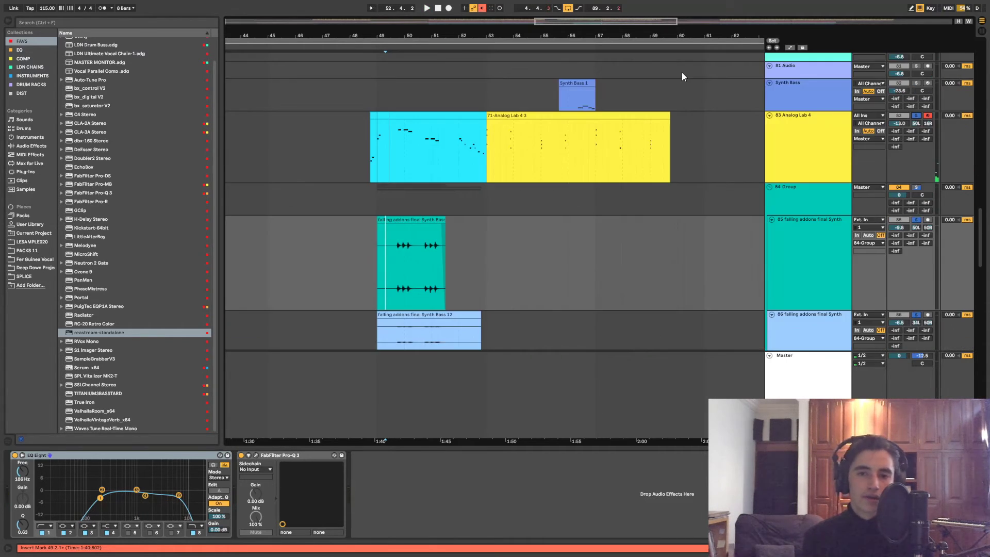
key(space)
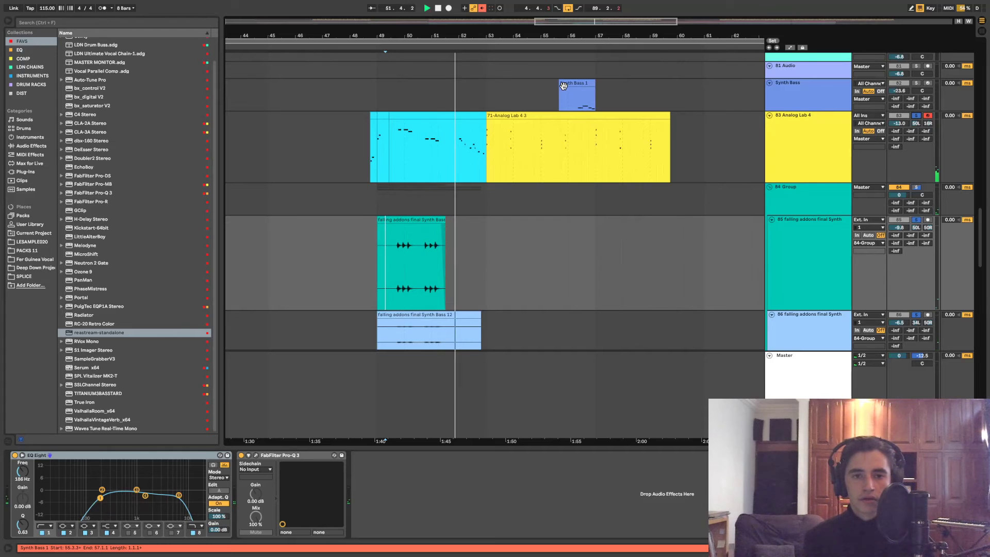
scroll(697, 128, up, 2)
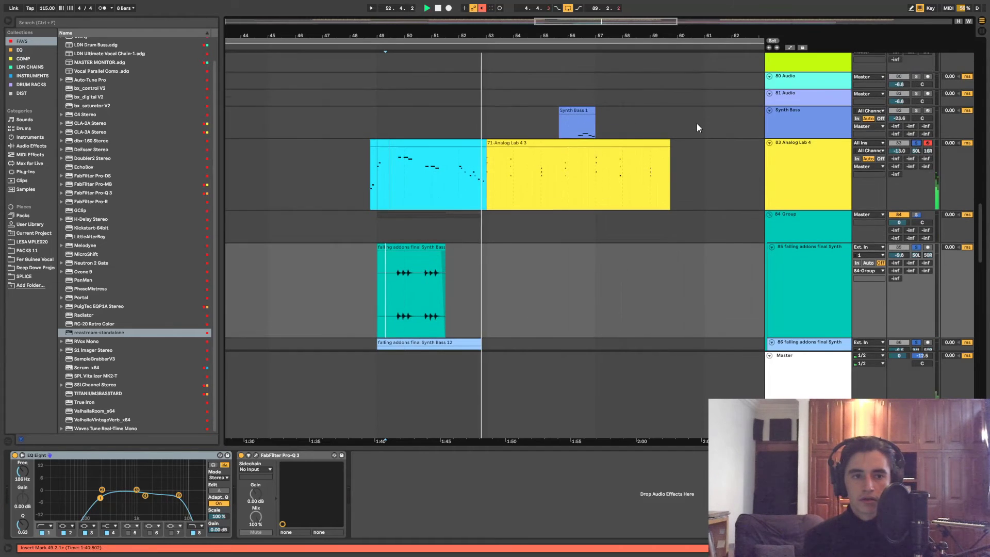
click(794, 187)
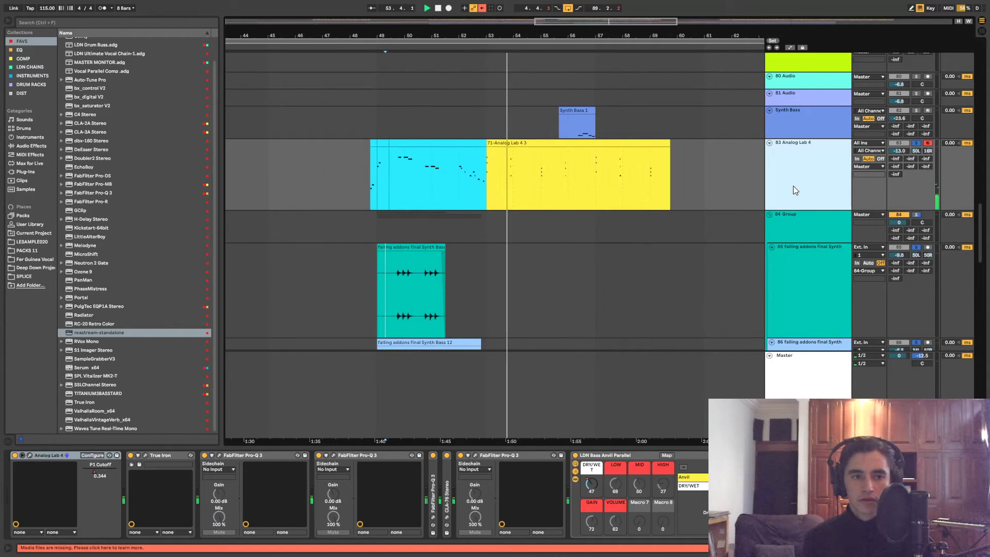
double_click(537, 453)
double_click(593, 456)
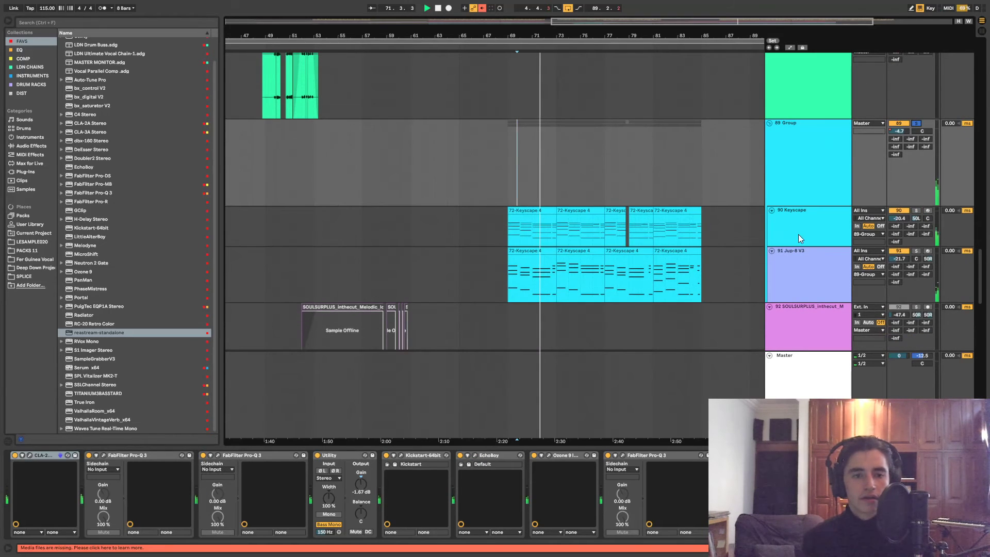
Compare the device chains of the 90 Keyscape and 91 Jup-8 V3 tracks during playback, and unsolo the 89 Group
click(798, 234)
click(813, 248)
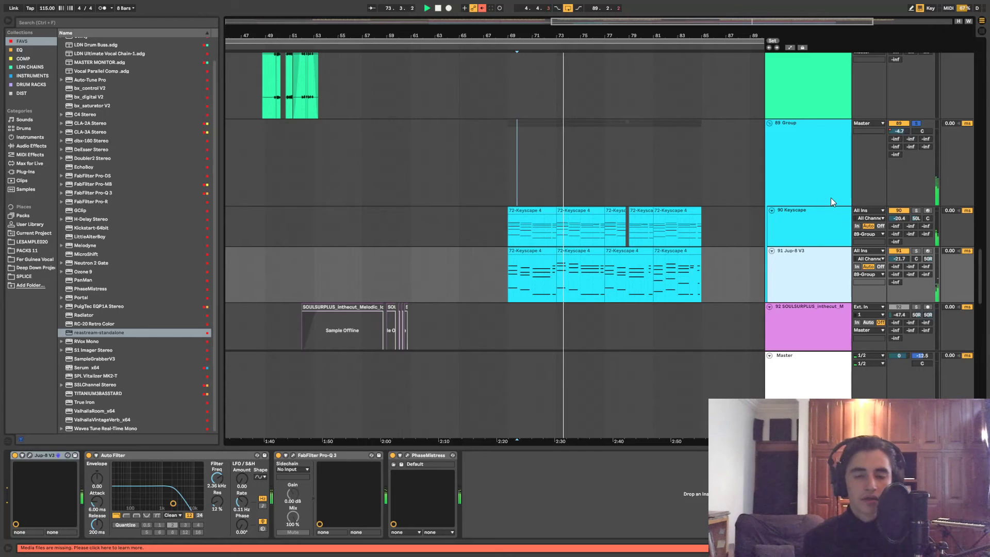
click(792, 242)
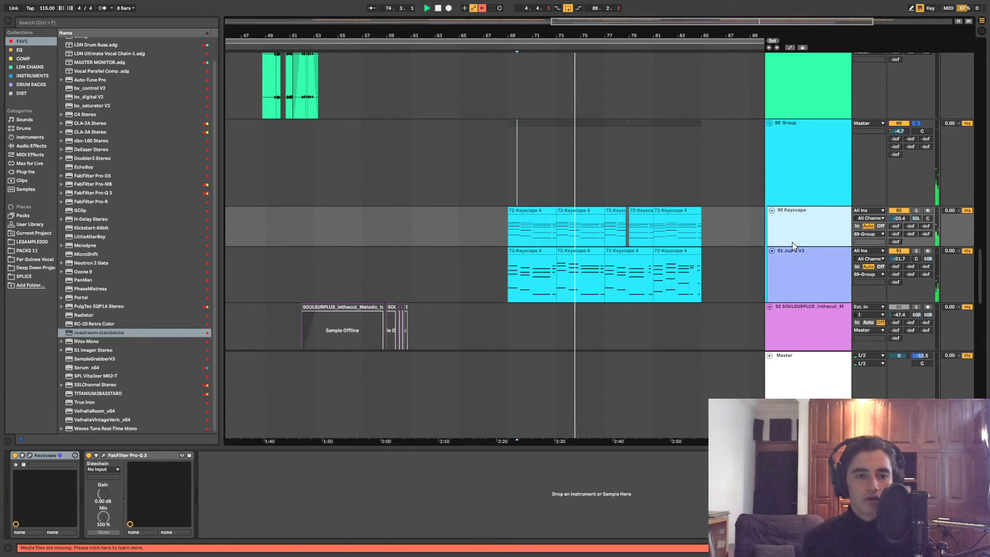
click(806, 259)
click(819, 215)
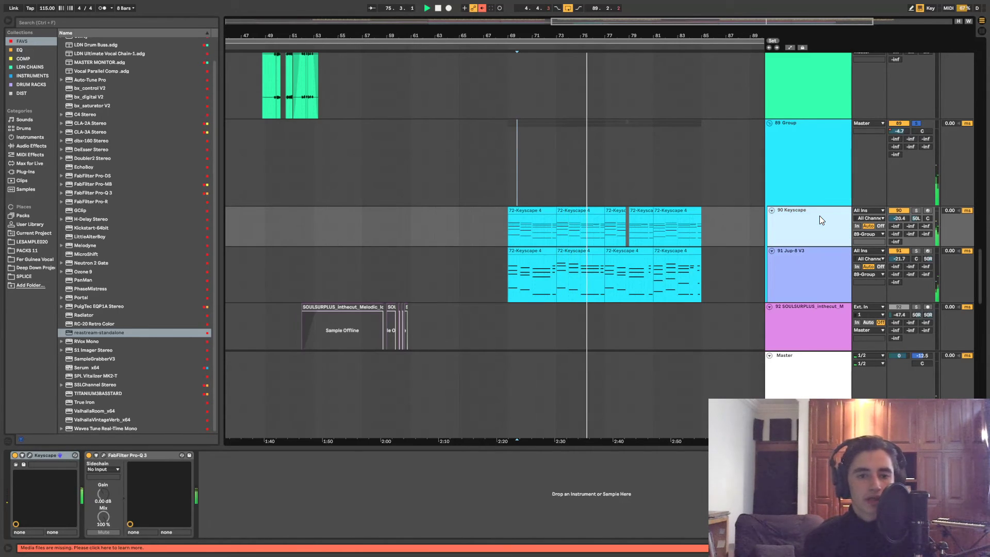
click(916, 123)
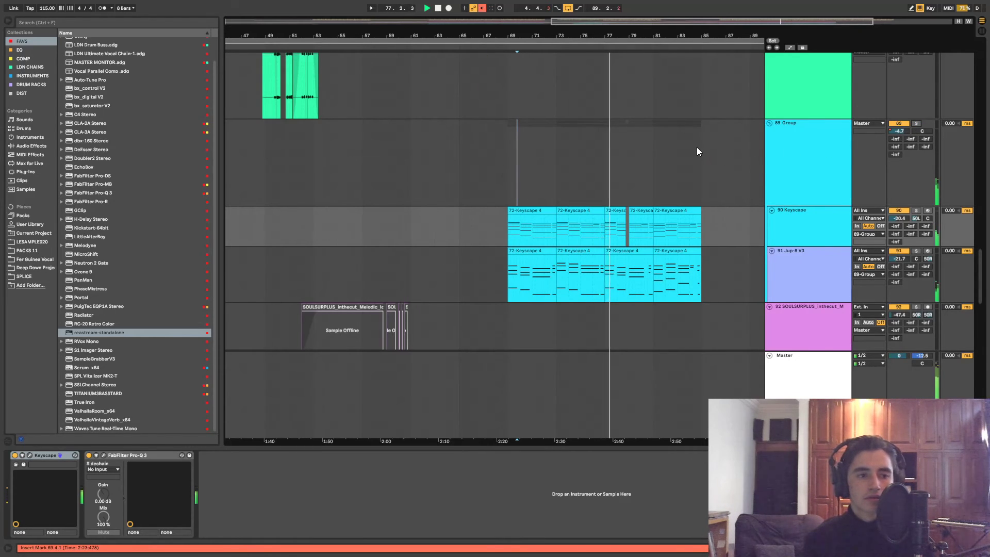
Fit the whole arrangement in view, stop playback and unfold the FX group to show its tracks
key(w)
scroll(592, 131, up, 6)
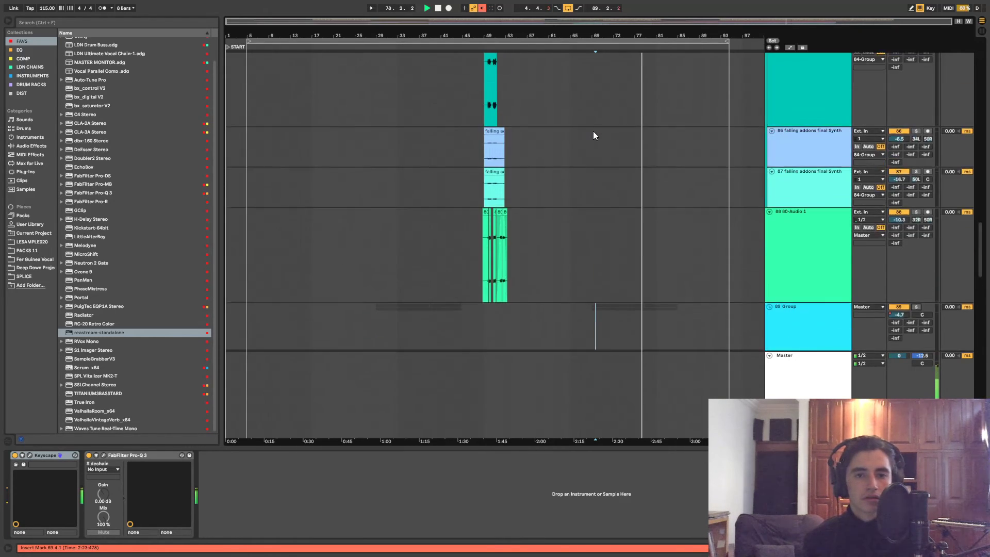
scroll(593, 135, up, 10)
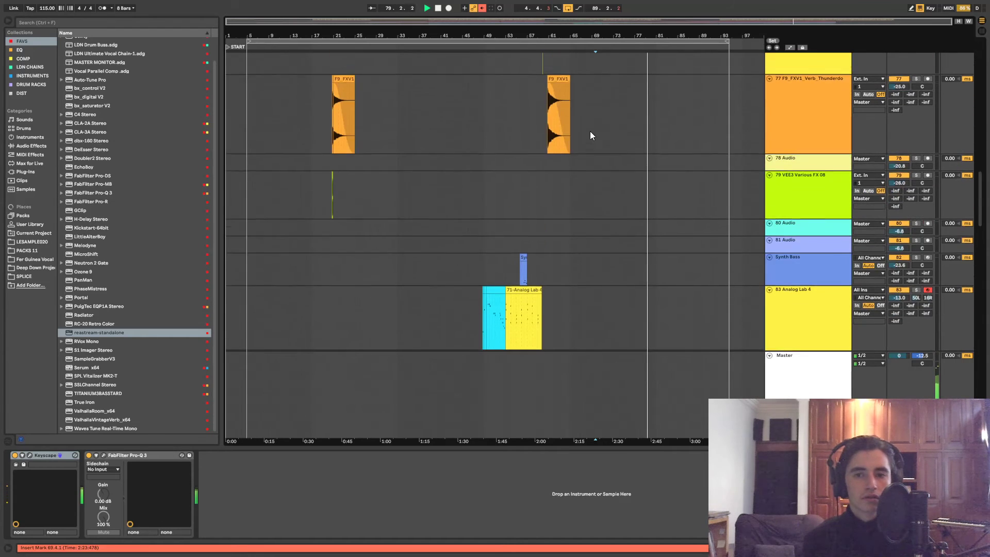
scroll(592, 136, up, 8)
key(space)
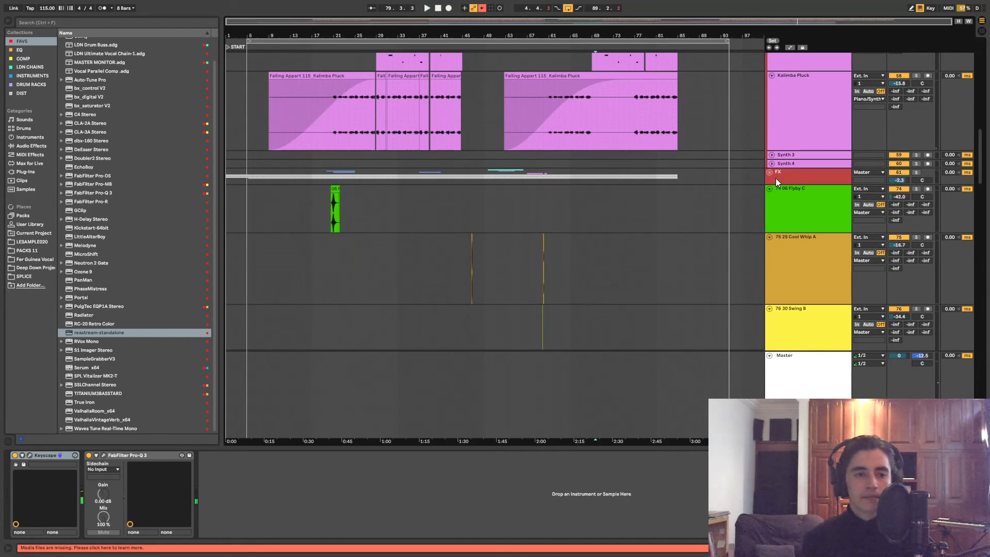
click(769, 172)
scroll(768, 188, down, 2)
scroll(749, 183, down, 1)
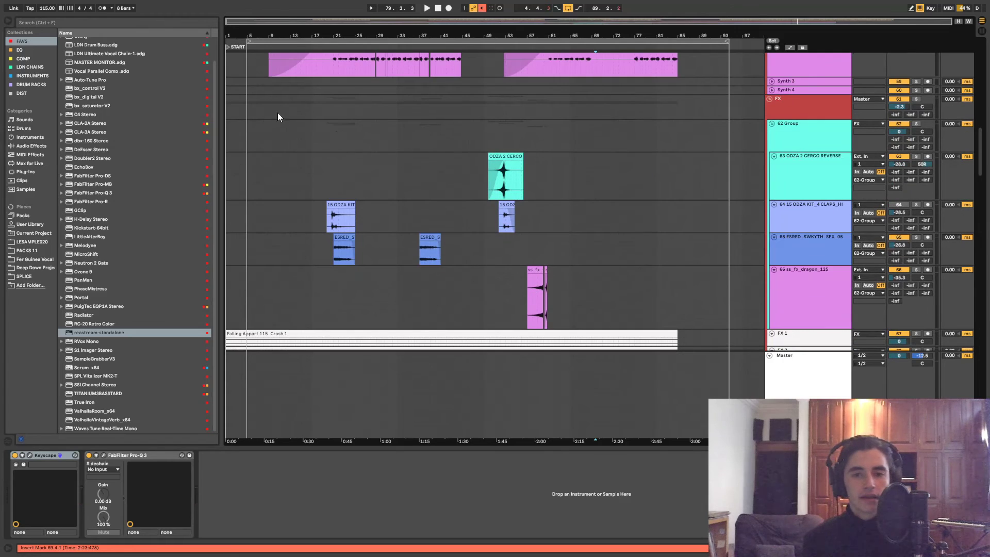
Solo the FX group, play it from around bar 21 and activate the 64 15 ODZA KIT_4 CLAPS track
scroll(333, 131, up, 1)
click(334, 126)
click(914, 120)
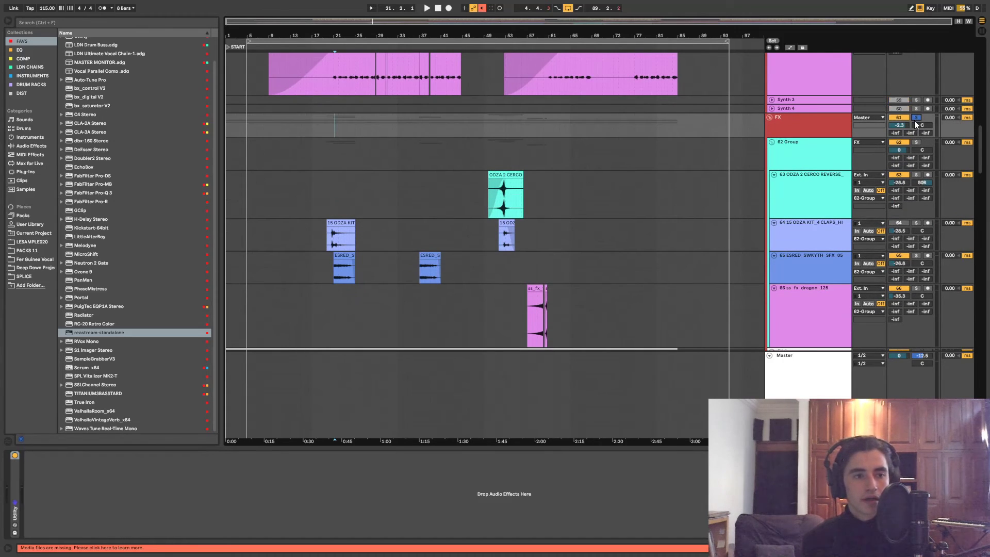
scroll(314, 144, up, 5)
click(307, 138)
key(space)
scroll(308, 139, down, 2)
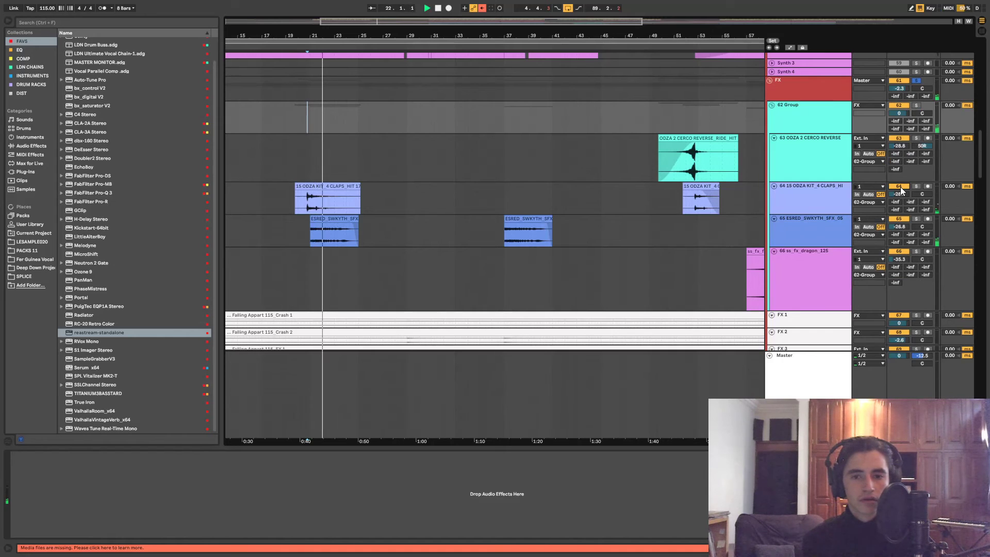
Replay the soloed FX group from 20.2.1 and look through its effect tracks down to FX6 and Ambience/vinyl
click(301, 157)
key(space)
scroll(401, 180, down, 1)
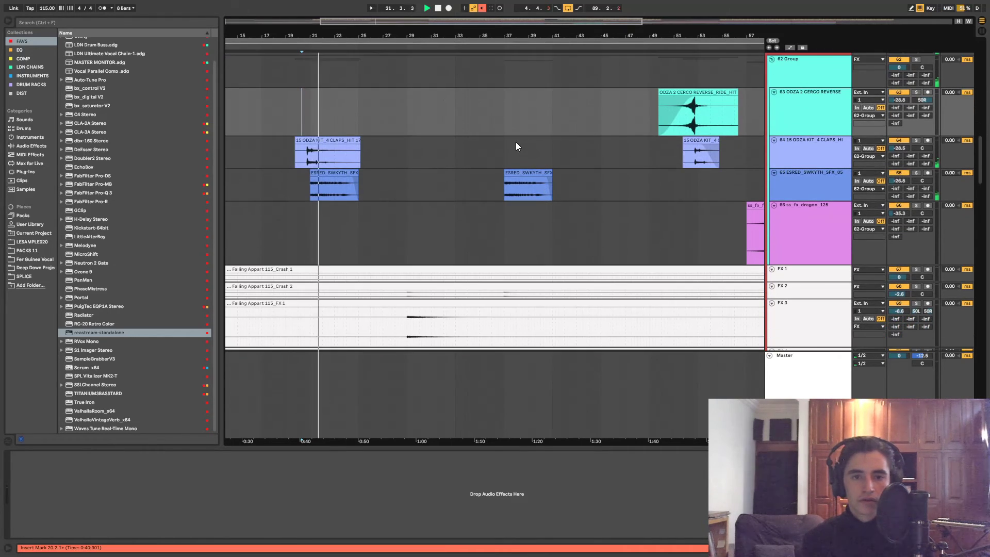
scroll(490, 149, down, 5)
scroll(464, 179, down, 3)
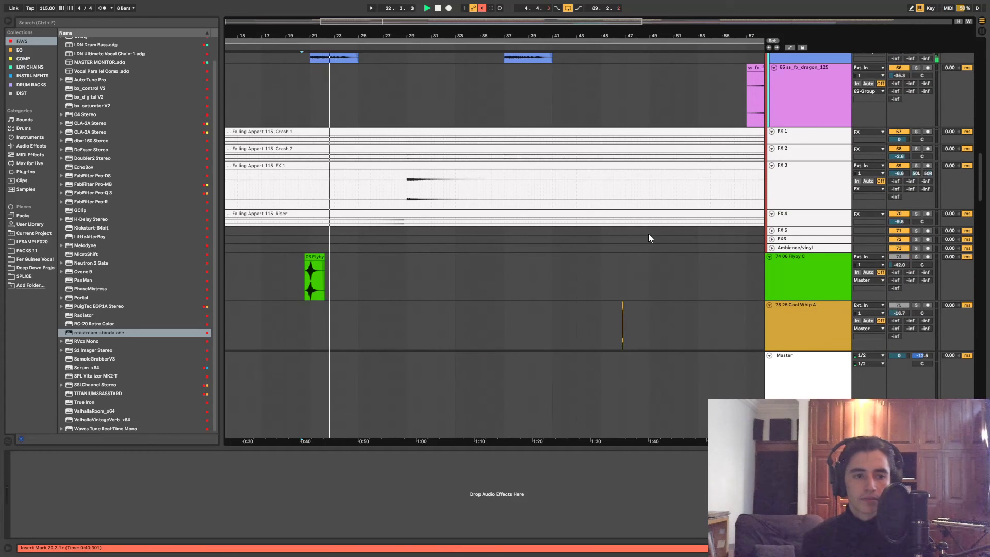
Play the 66 ss_fx_dragon_125 track soloed from 59.2.1, unsolo it and stop playback
scroll(650, 217, up, 6)
scroll(469, 221, down, 7)
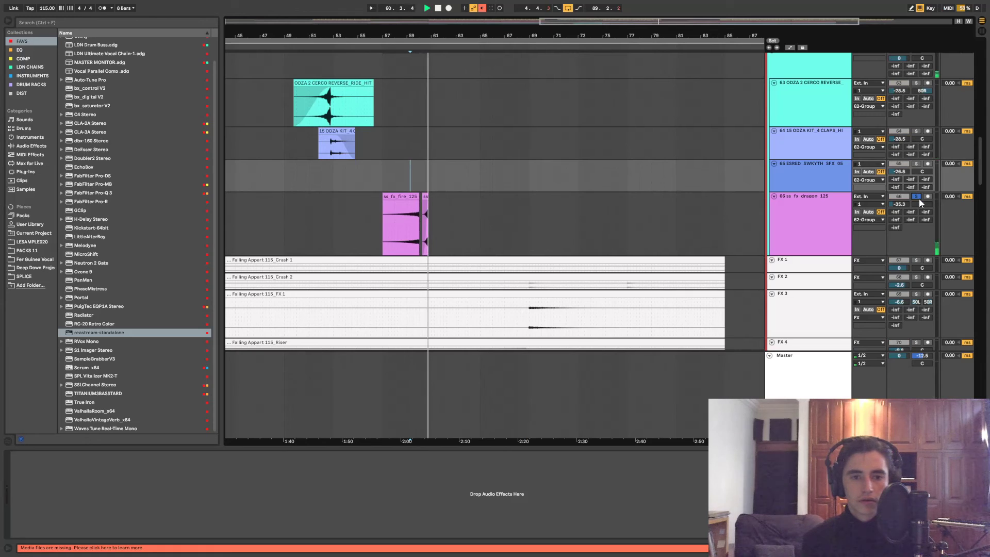
click(918, 199)
scroll(567, 197, down, 4)
scroll(549, 201, down, 3)
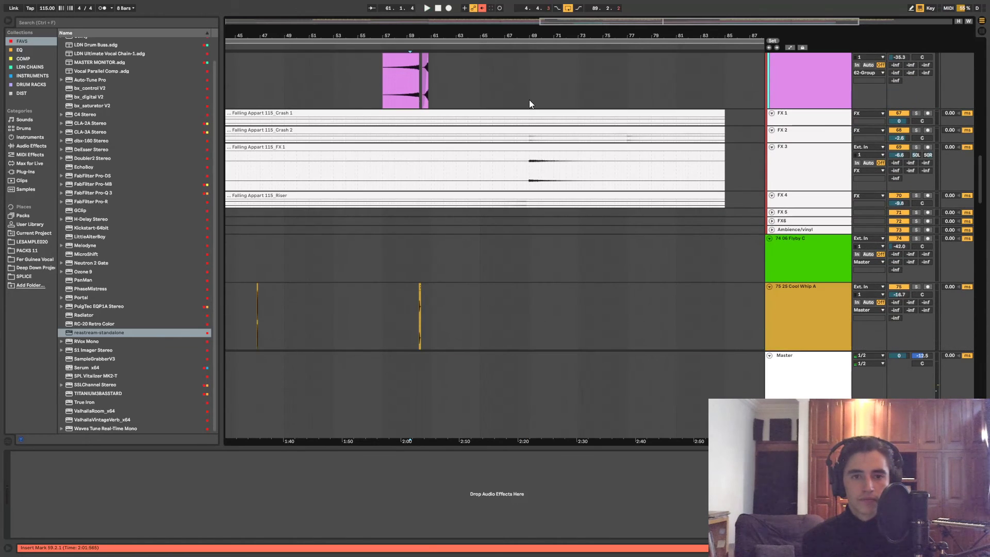
Play from 68.3.1 with FX 3 soloed, switch the solo to FX 2 and FX 1 together, and stop playback
click(529, 98)
key(space)
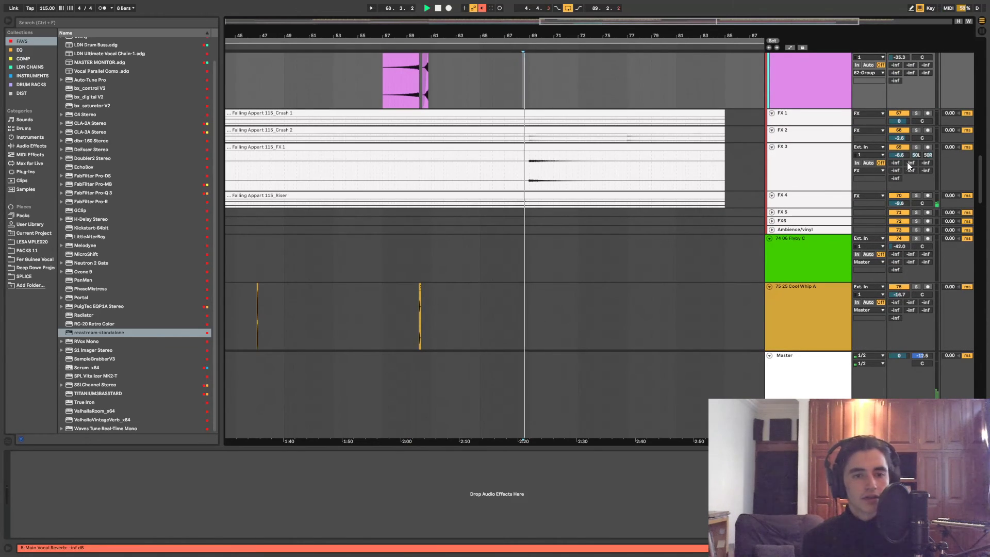
click(916, 147)
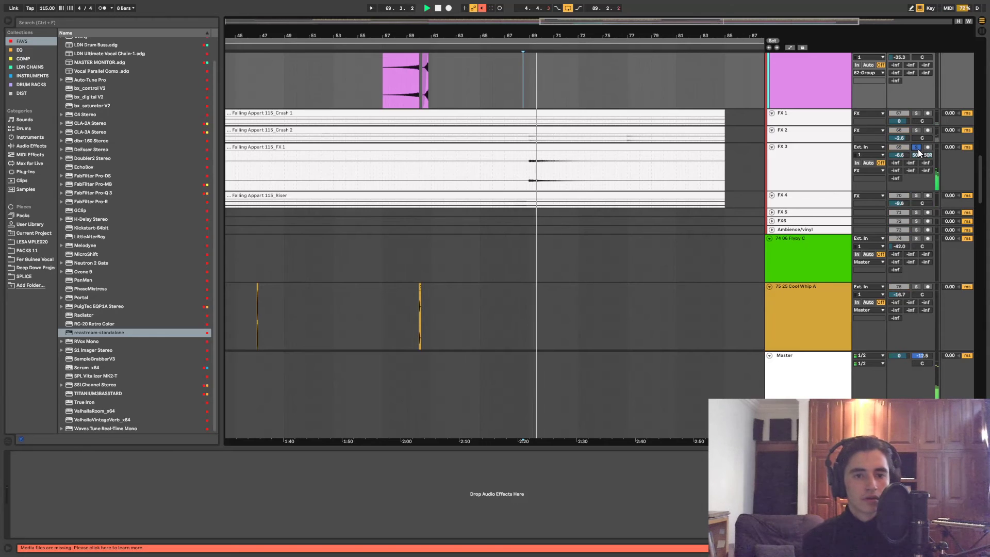
click(917, 131)
click(916, 114)
key(space)
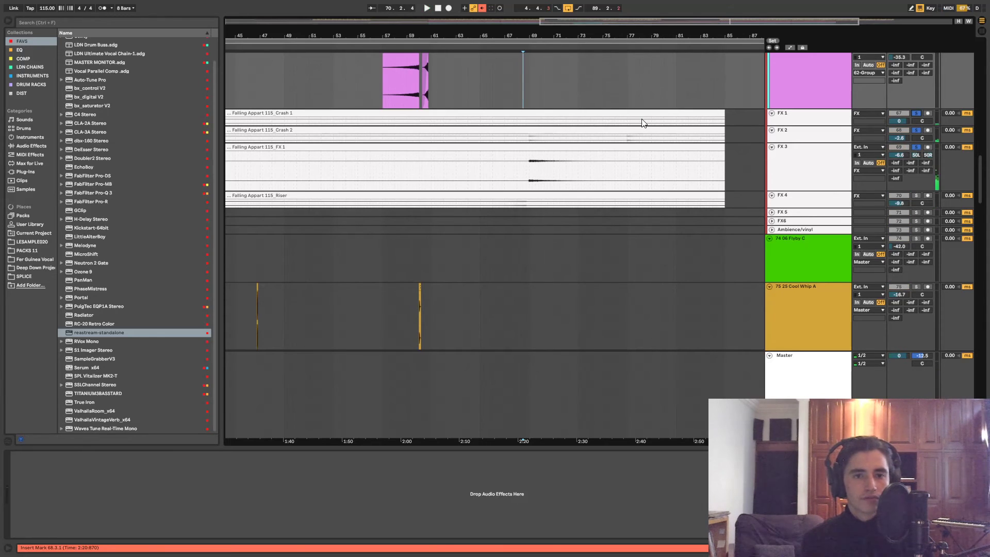
Replay the soloed FX tracks from 68.3.1, play FX 1 and FX 4 soloed together, and stop playback
key(space)
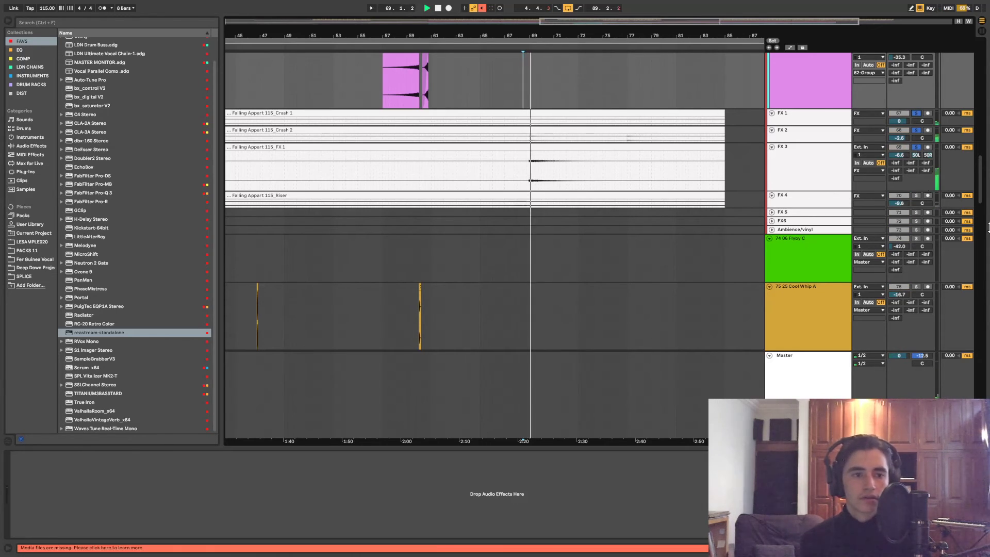
click(915, 196)
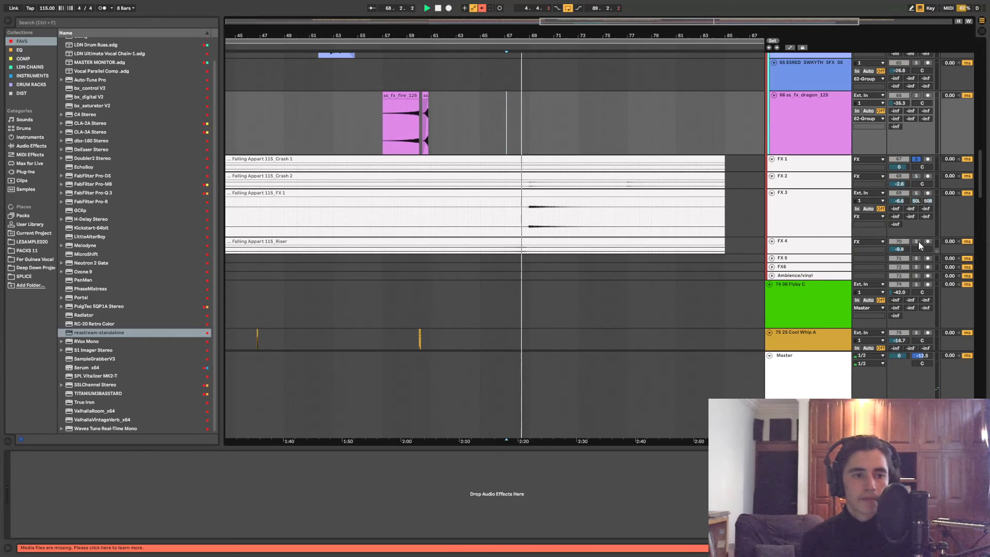
ctrl+click(914, 242)
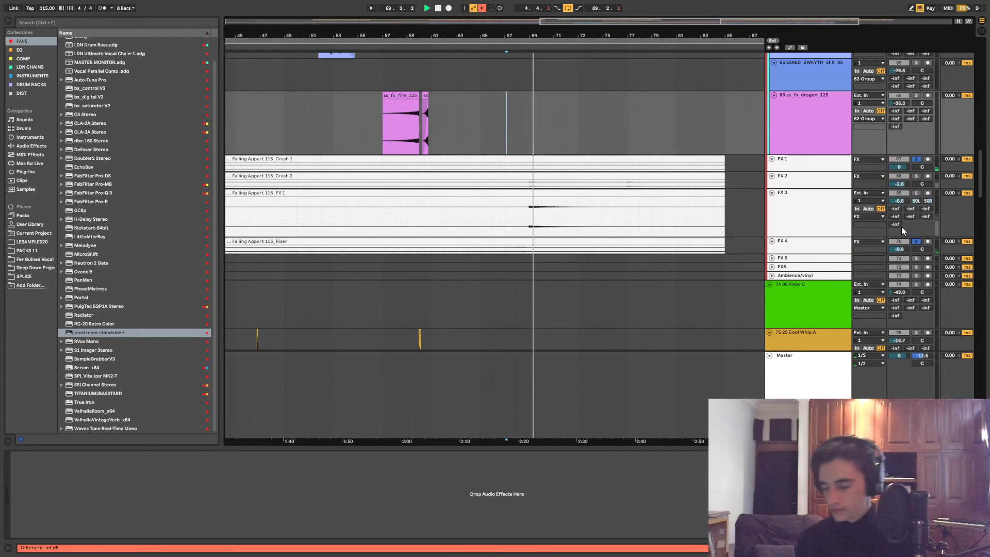
key(space)
Play from 59.3.4 with the 75 25 Cool Whip A, 76 30 Swing B and 77 F9_FXV1_Verb_Thunderdo tracks soloed together
scroll(582, 134, down, 10)
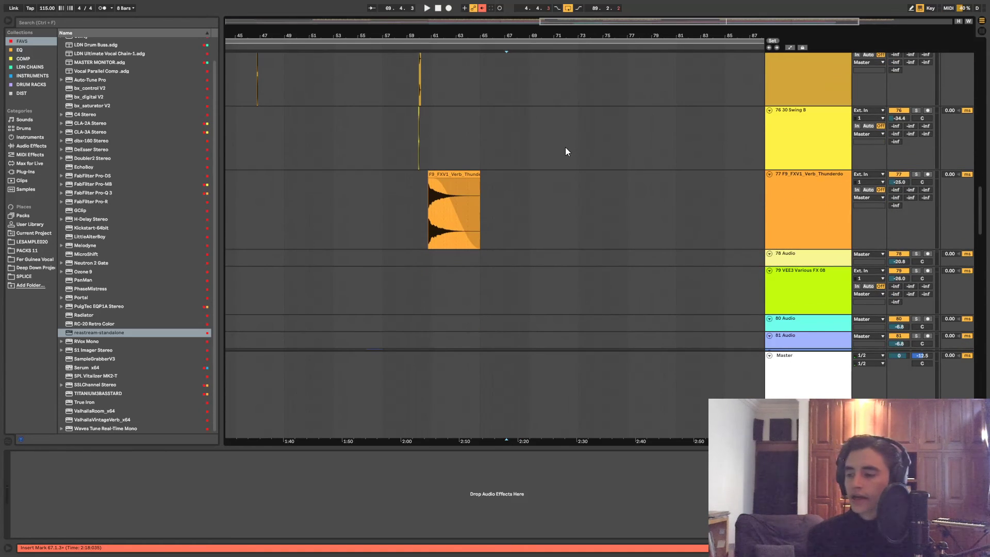
scroll(469, 147, left, 5)
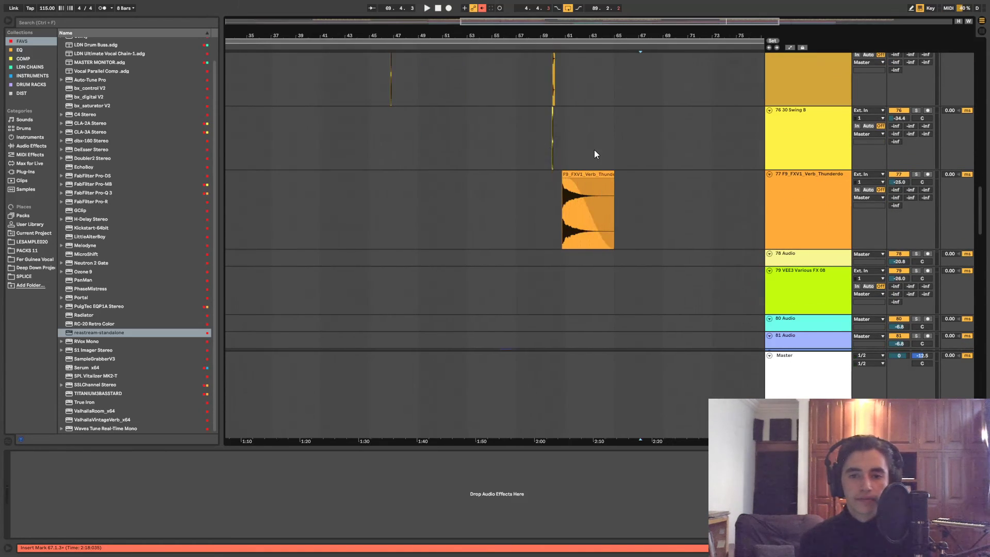
scroll(594, 154, up, 3)
click(486, 105)
key(space)
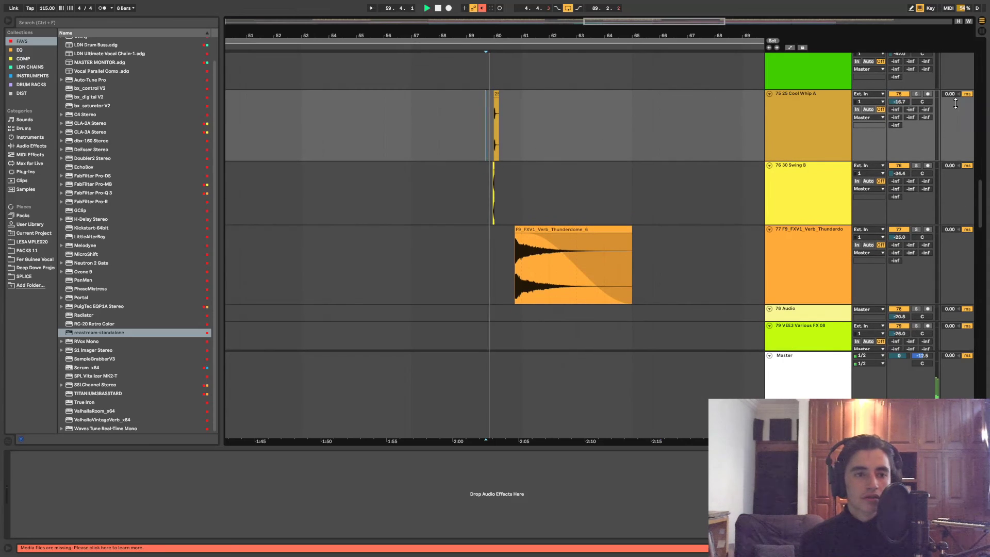
click(918, 93)
key(space)
ctrl+click(917, 165)
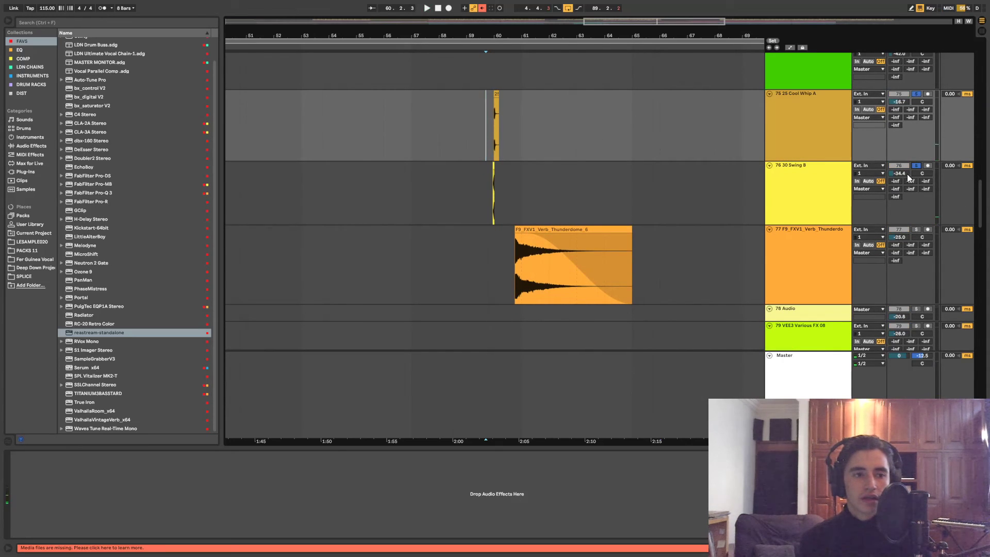
key(space)
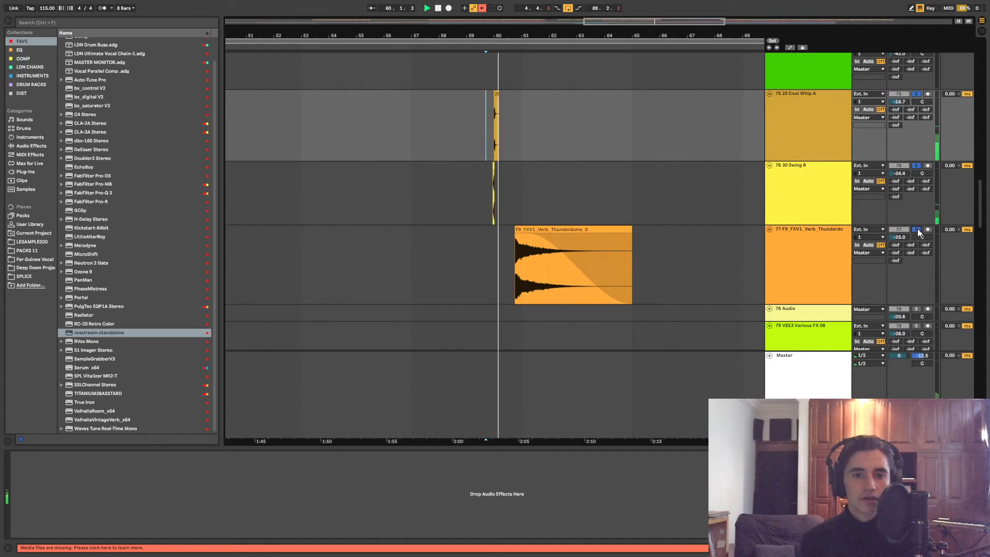
scroll(566, 133, down, 1)
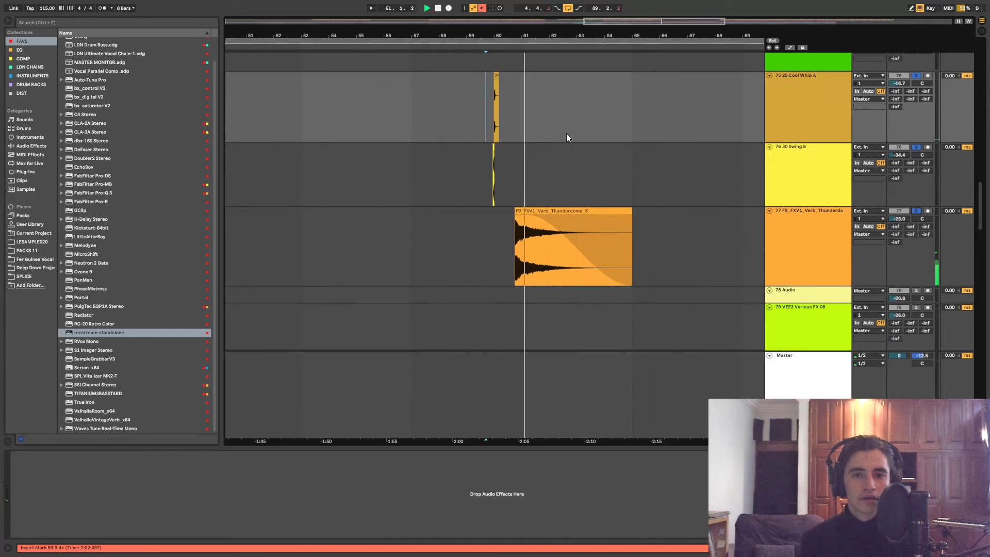
Play the earlier Cool Whip A clip soloed from 46.3.2, clear the solos and replay it in the full mix
key(minus)
scroll(472, 112, up, 5)
click(453, 100)
key(space)
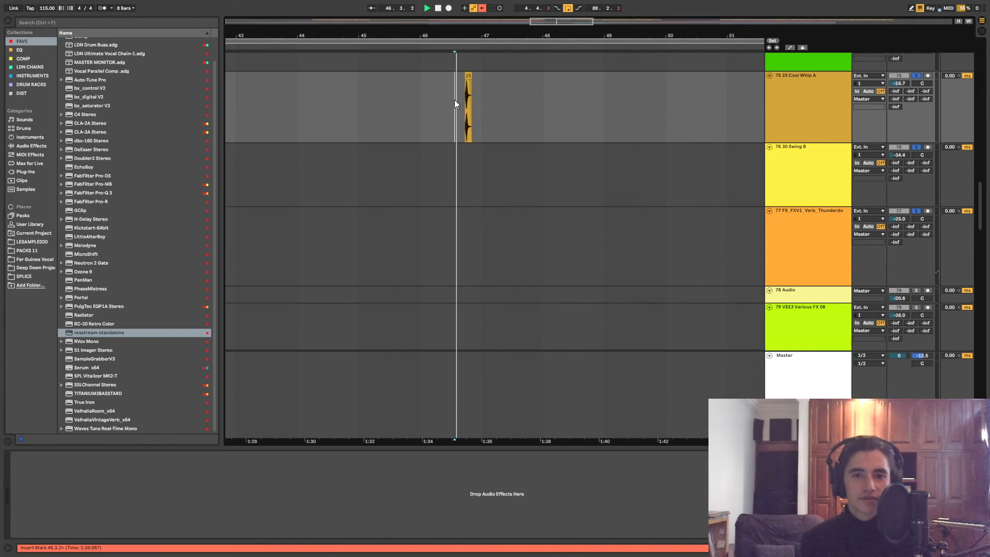
key(space)
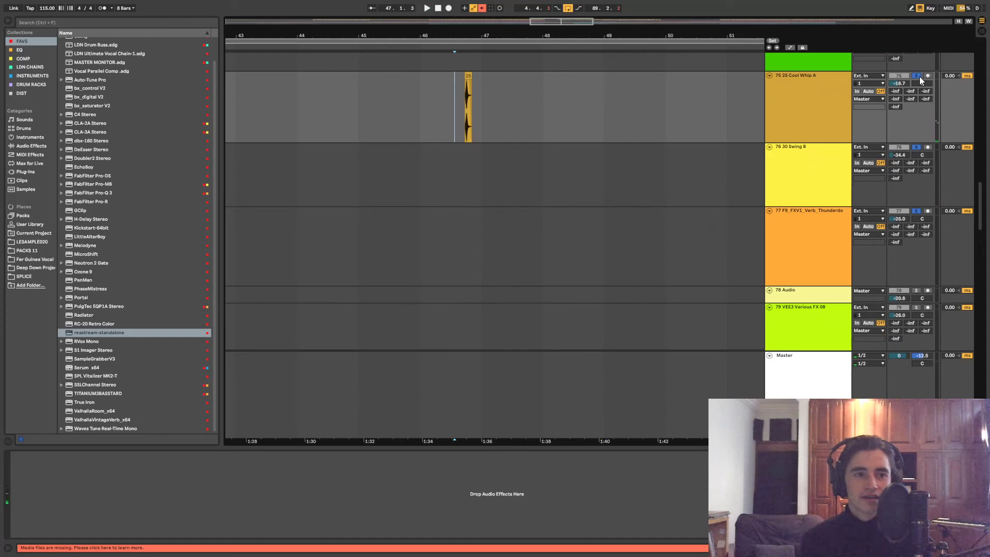
click(919, 76)
key(space)
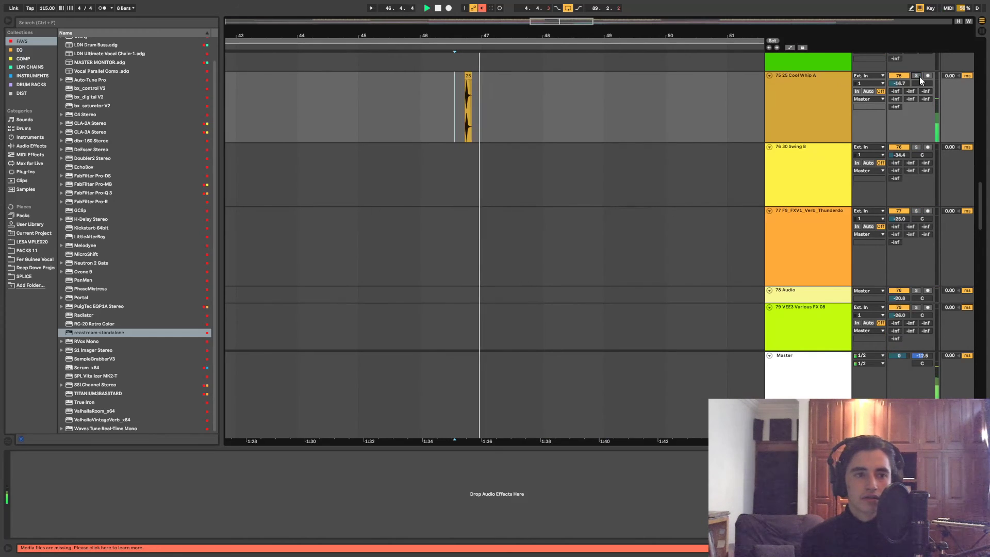
Play the full mix from 59.2.2 to hear the second Cool Whip A clip in context, and stop playback
key(minus)
key(minus)
key(minus)
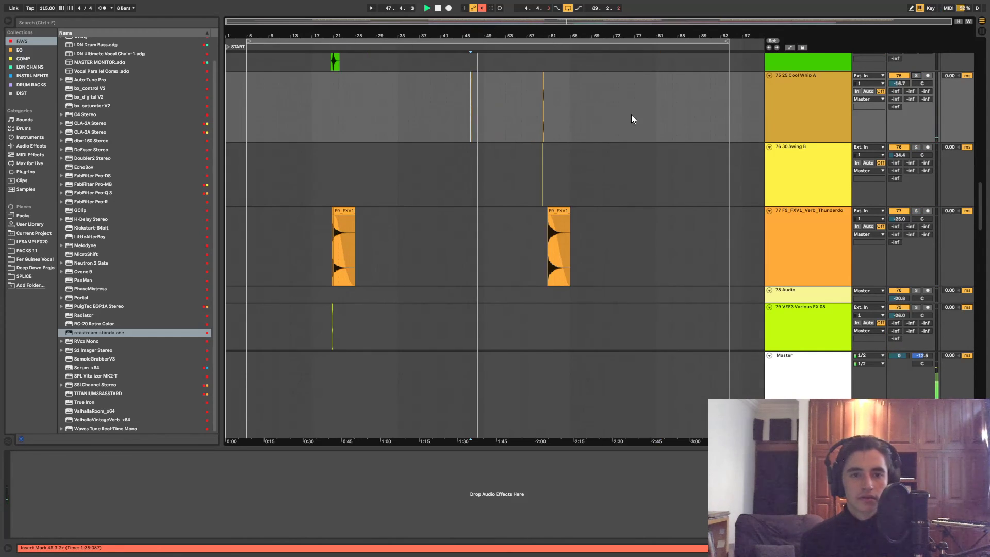
key(plus)
key(plus)
key(minus)
key(minus)
key(plus)
key(minus)
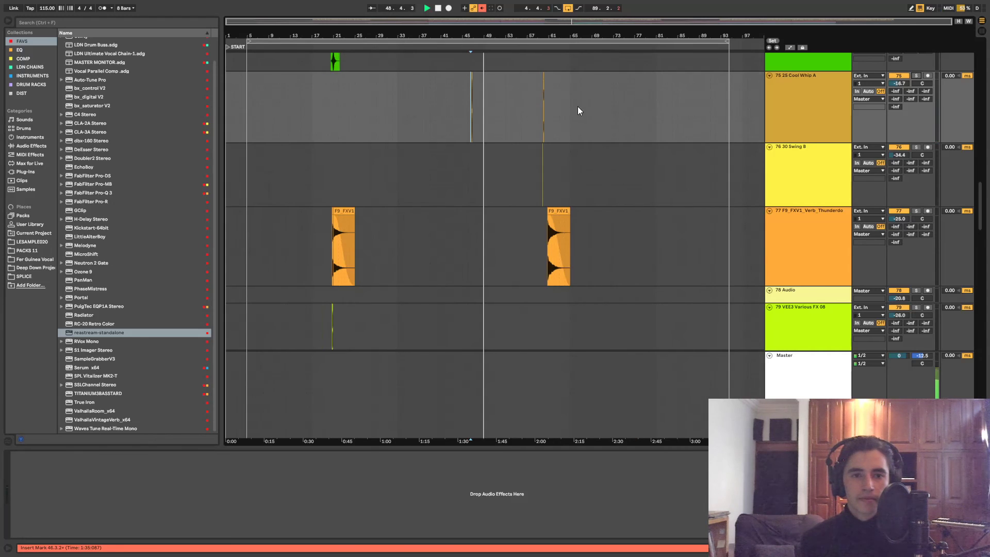
key(plus)
key(plus)
click(467, 97)
key(space)
key(minus)
key(minus)
Fold the Piano/Synths group, the Synth Bass track and the FX group in the arrangement
scroll(657, 125, up, 10)
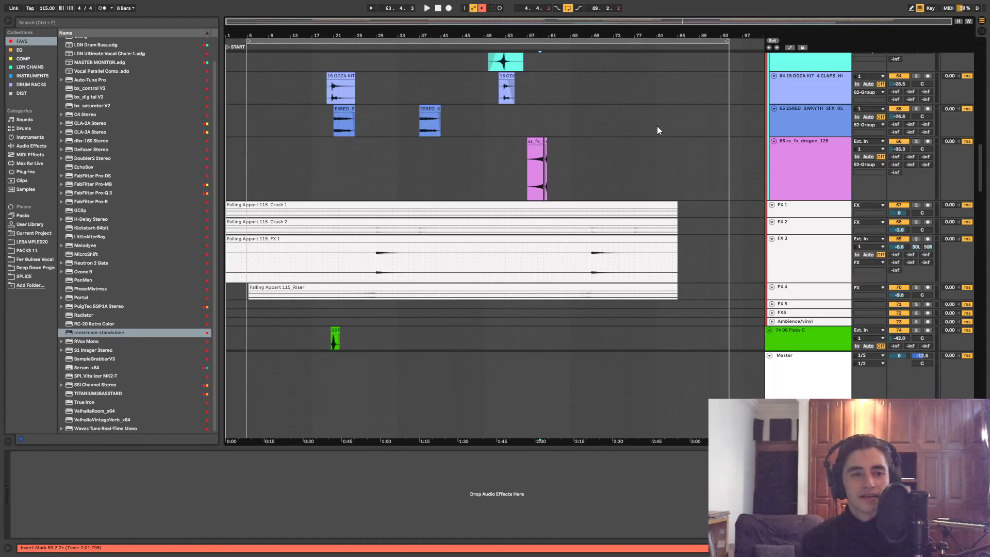
scroll(657, 125, up, 10)
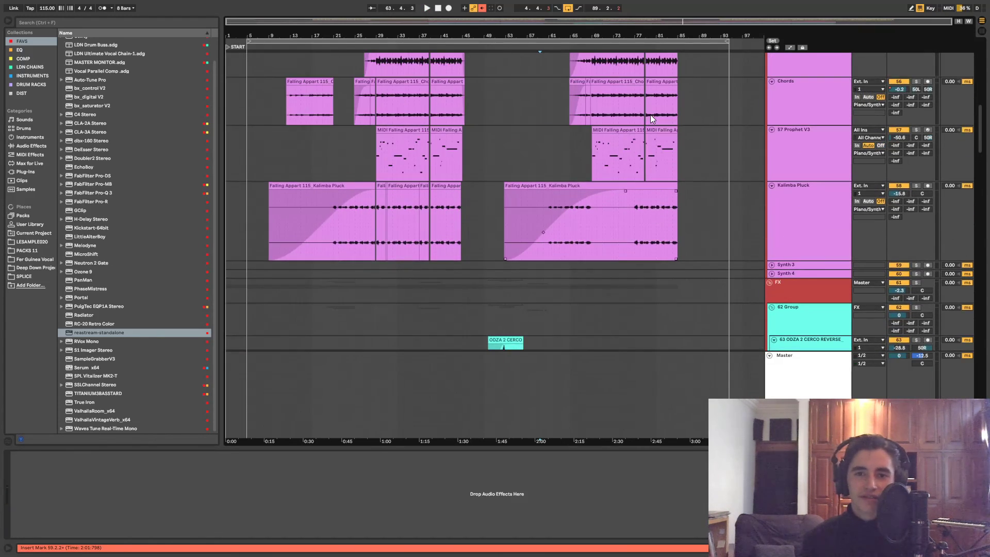
scroll(650, 115, up, 10)
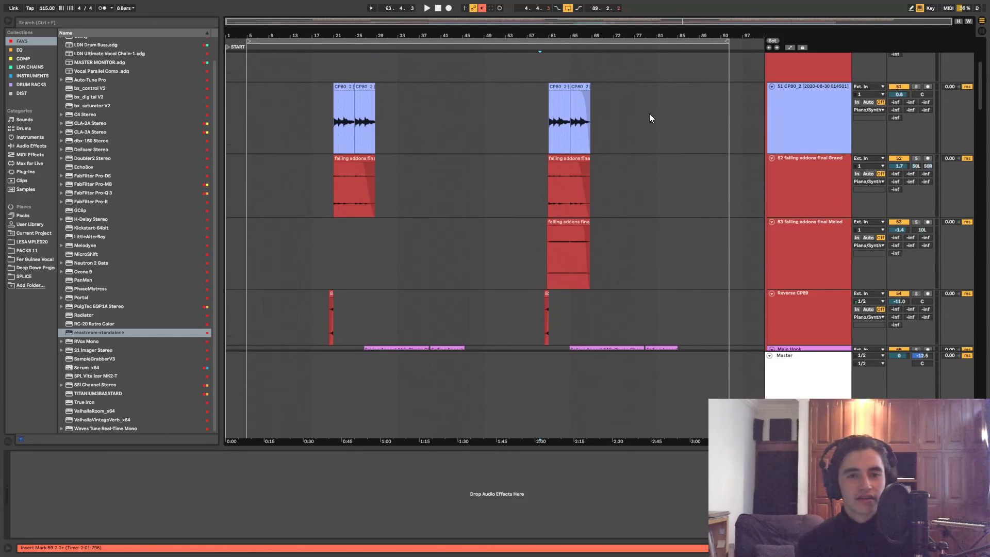
click(769, 133)
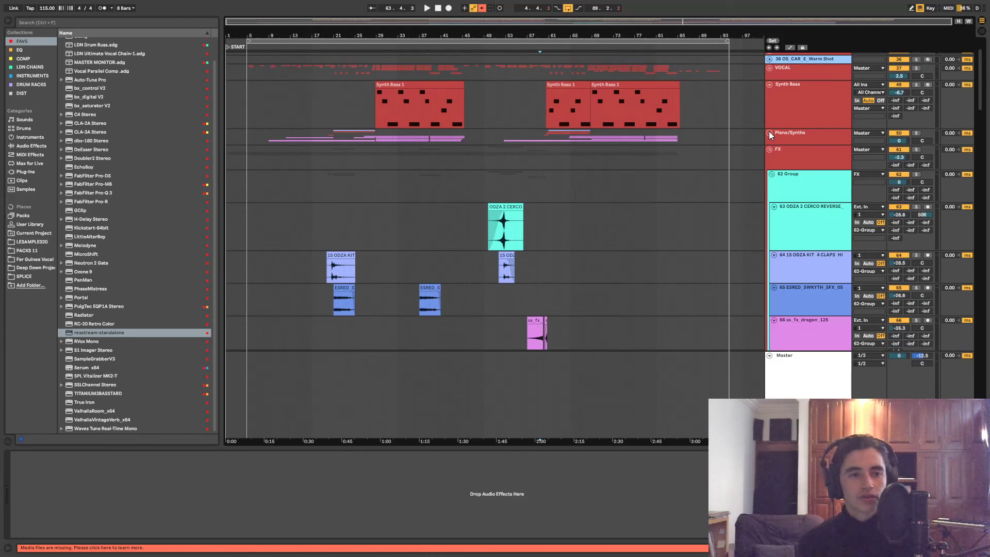
scroll(768, 131, up, 3)
click(769, 130)
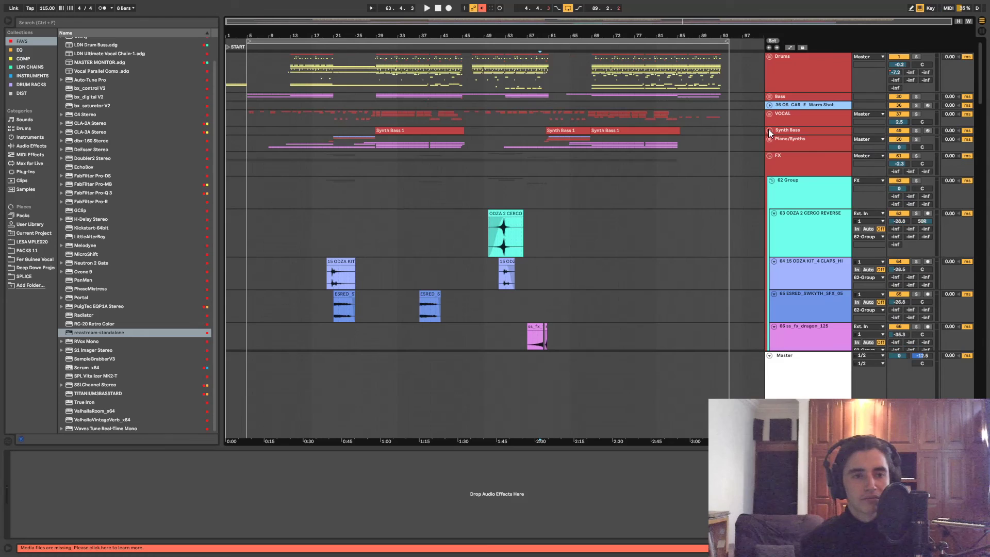
click(770, 155)
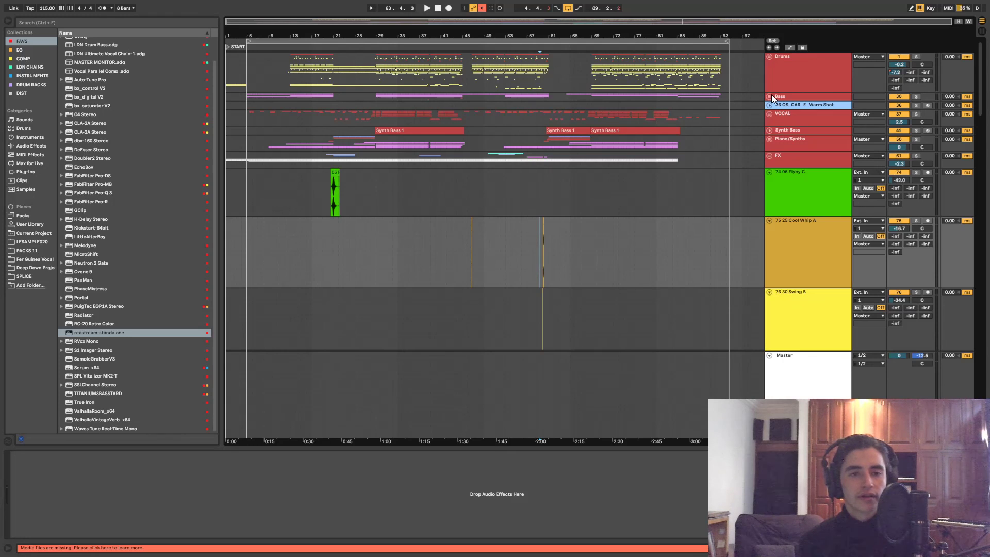
Unfold the Drums group and look through its tracks from the snares and claps down to the OLIVER percussion loops
click(771, 58)
scroll(663, 95, down, 5)
scroll(704, 188, down, 4)
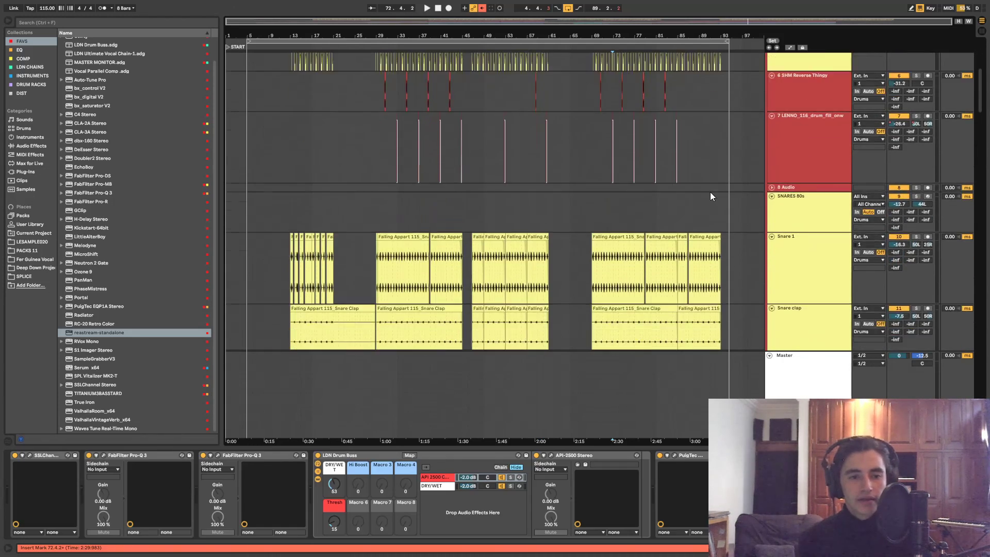
scroll(710, 185, down, 4)
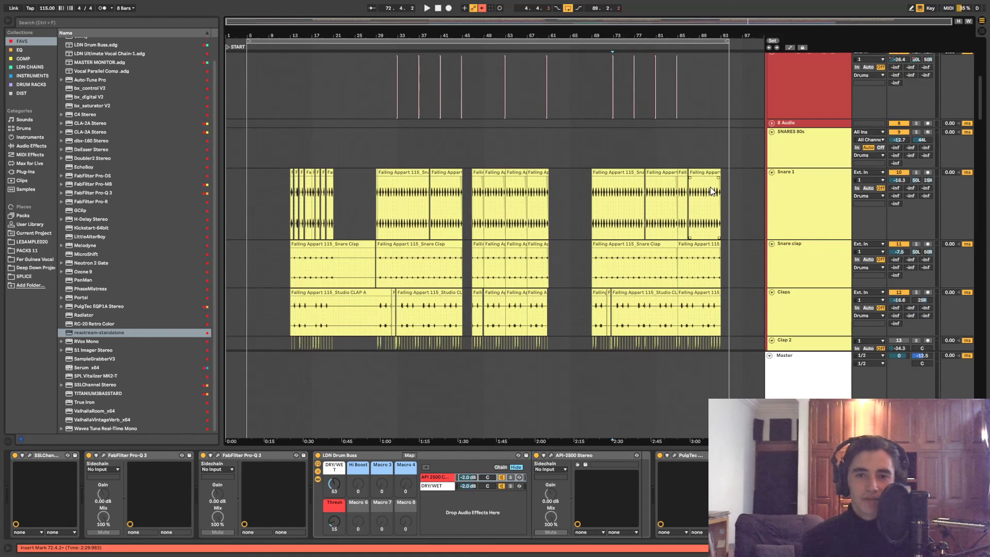
scroll(710, 178, down, 5)
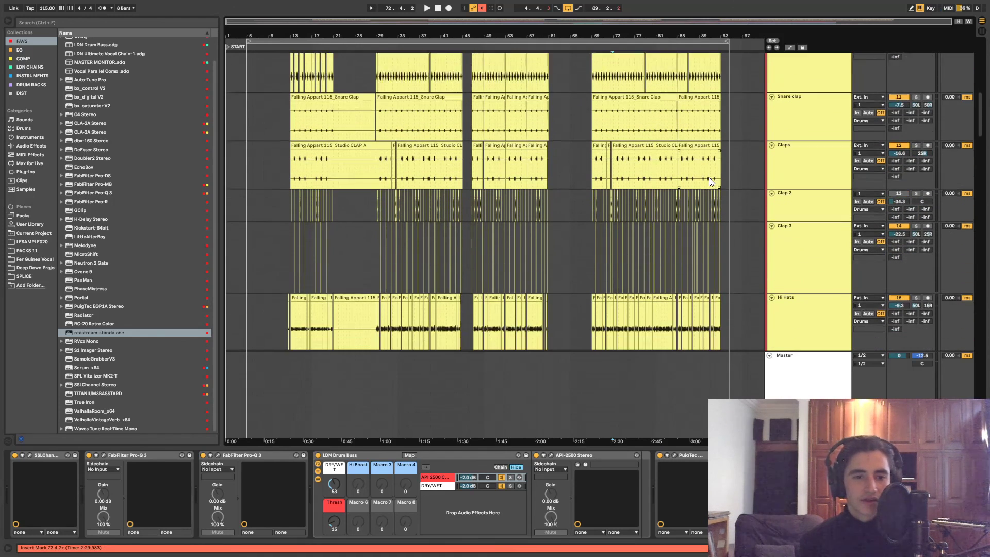
scroll(710, 178, down, 1)
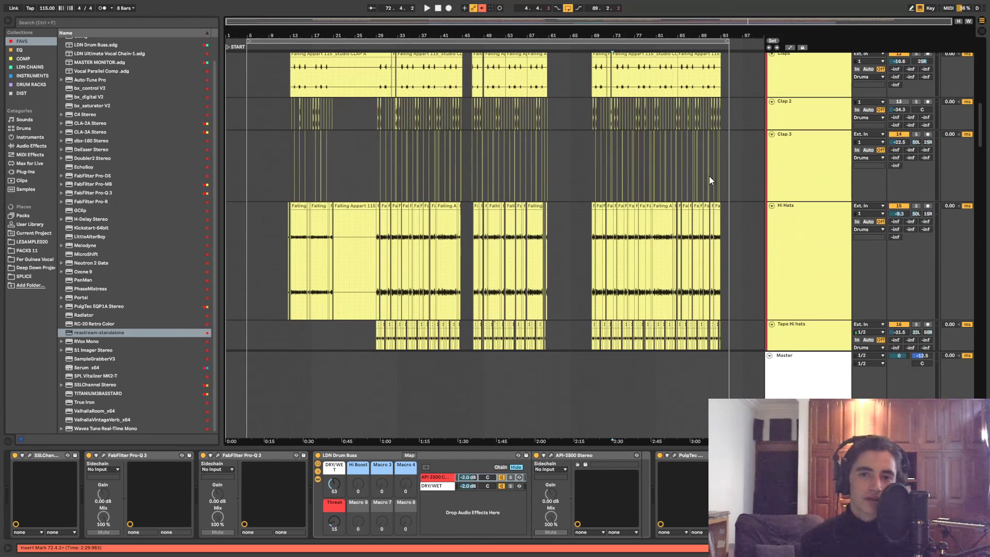
scroll(709, 176, down, 8)
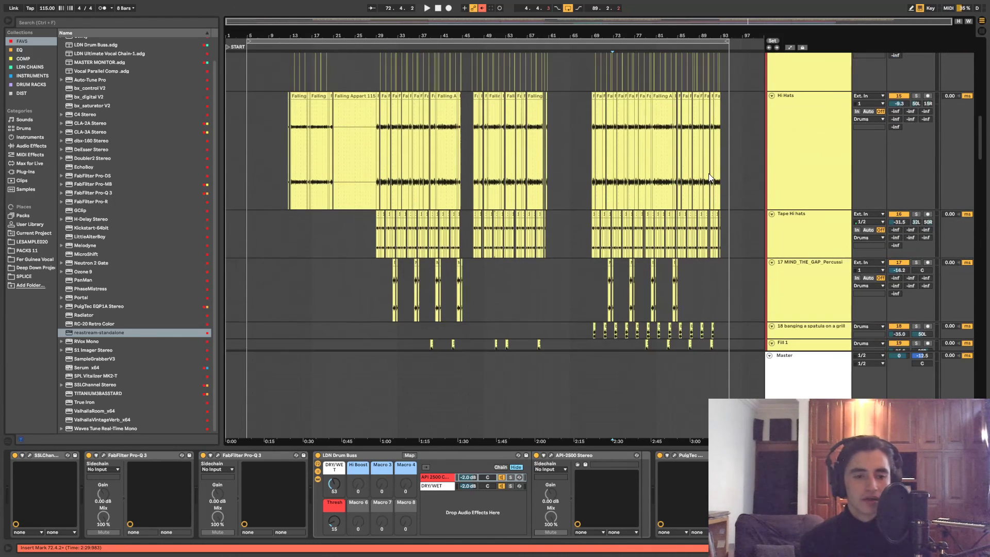
scroll(707, 174, down, 9)
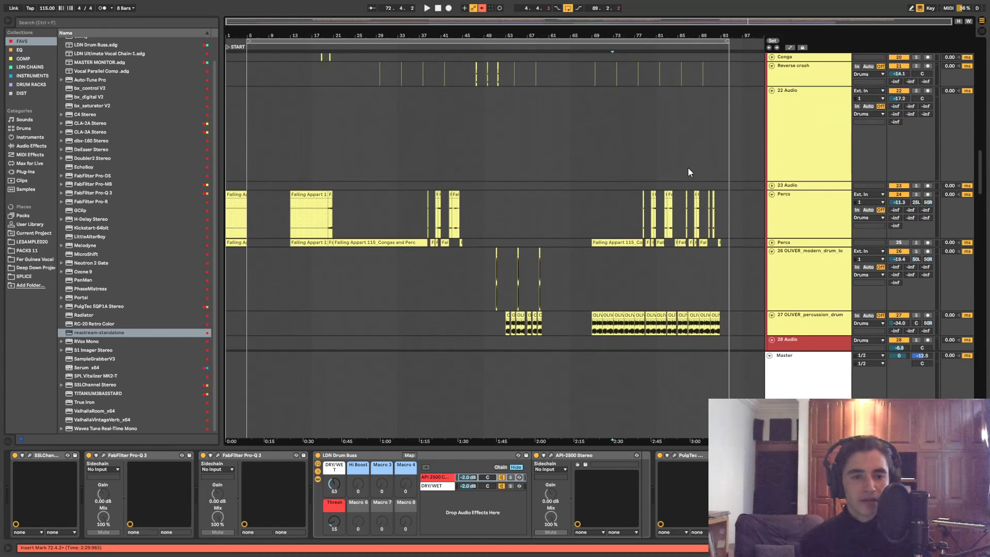
Examine the percussion clips around bars 70 to 89 up close and return to the Hi Hats and Tape Hi hats tracks
ctrl+scroll(688, 172, up, 5)
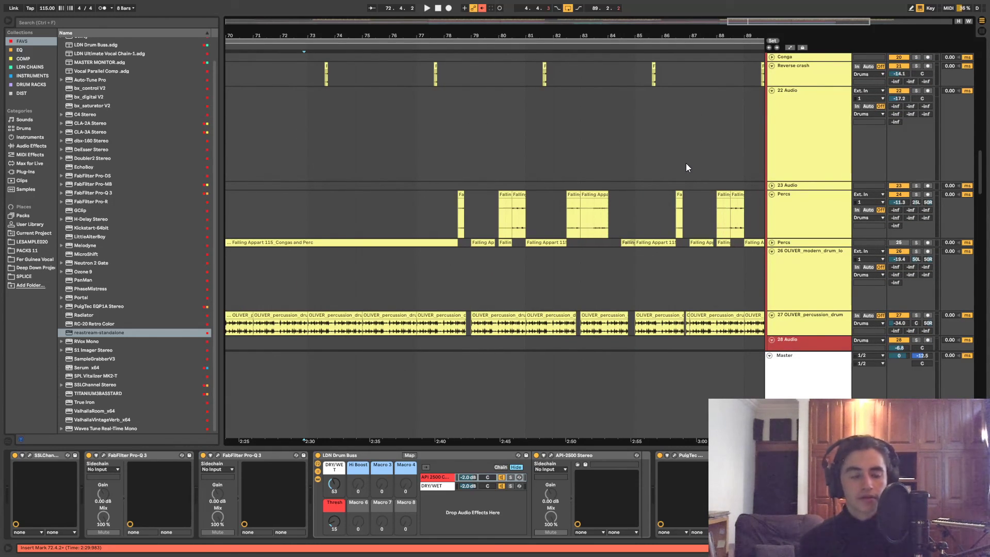
ctrl+scroll(683, 166, down, 5)
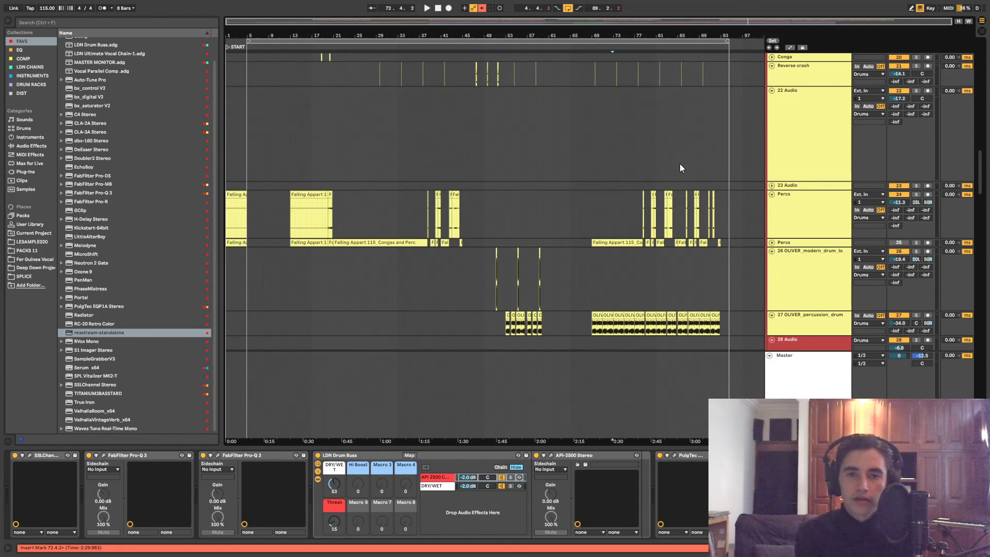
scroll(680, 163, up, 10)
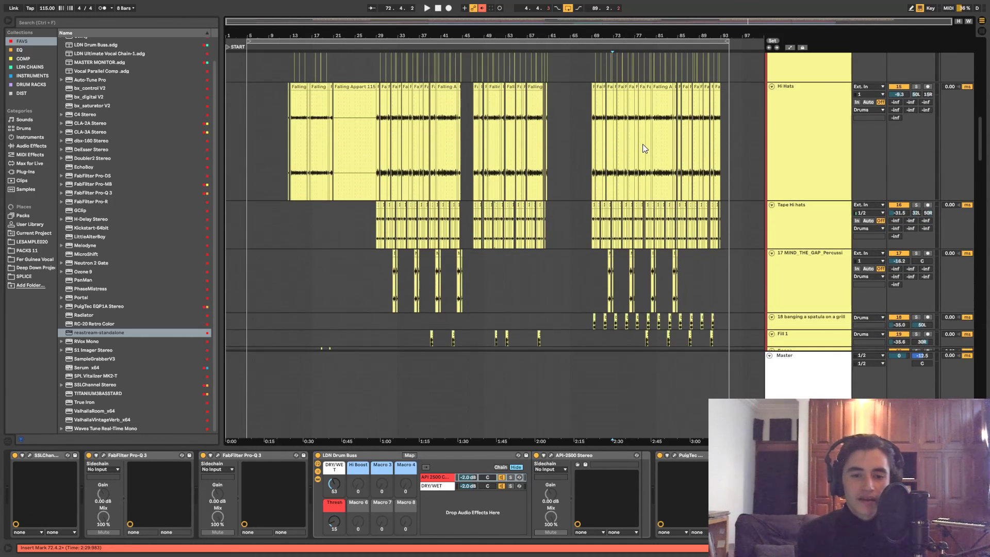
scroll(644, 148, up, 1)
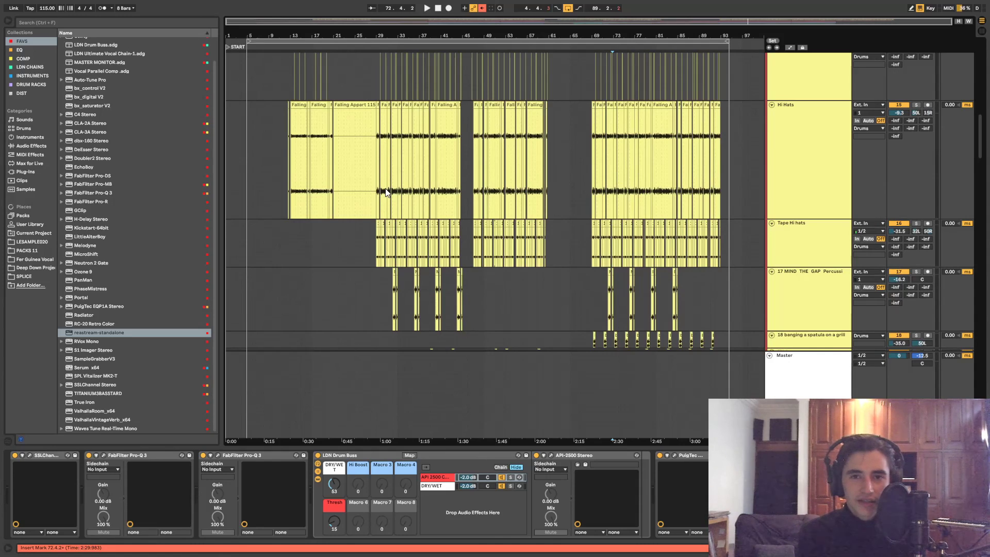